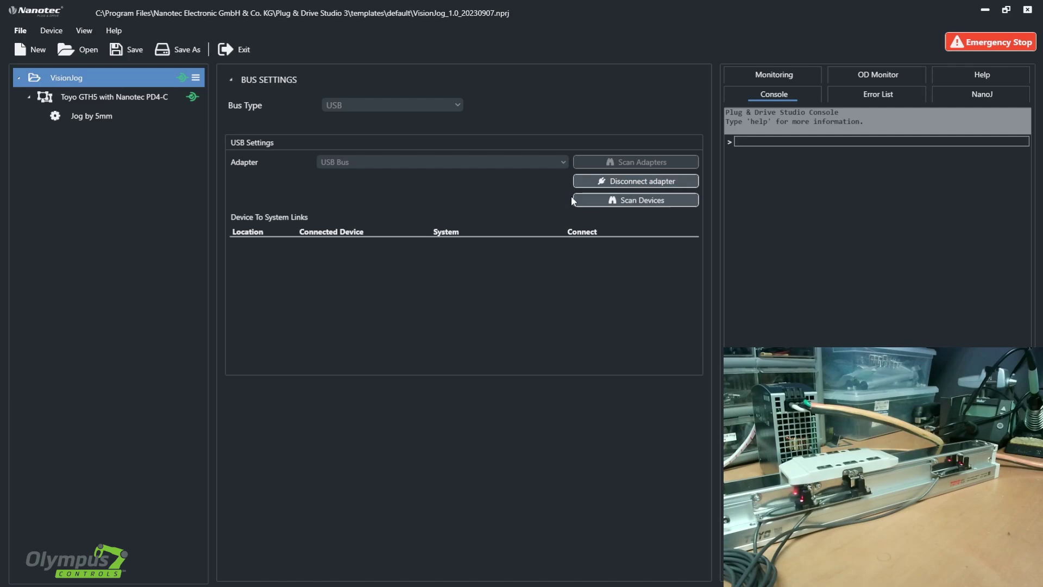
# Scan the USB bus for devices, connect the PD4-CB59M024035-E-01 to the Toyo GTH5 system, and open that system's connection settings
pyautogui.click(604, 201)
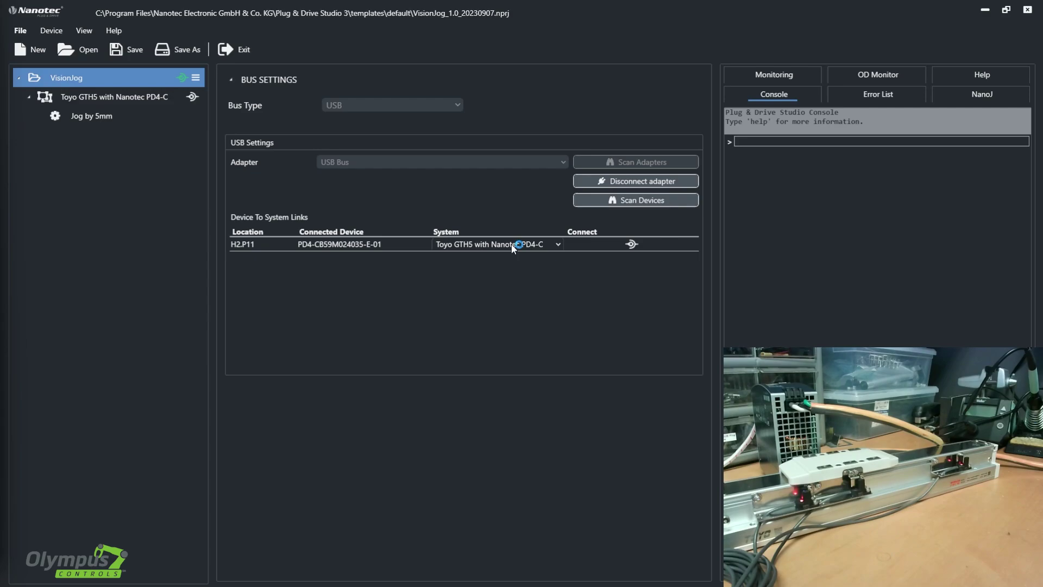
pyautogui.click(632, 244)
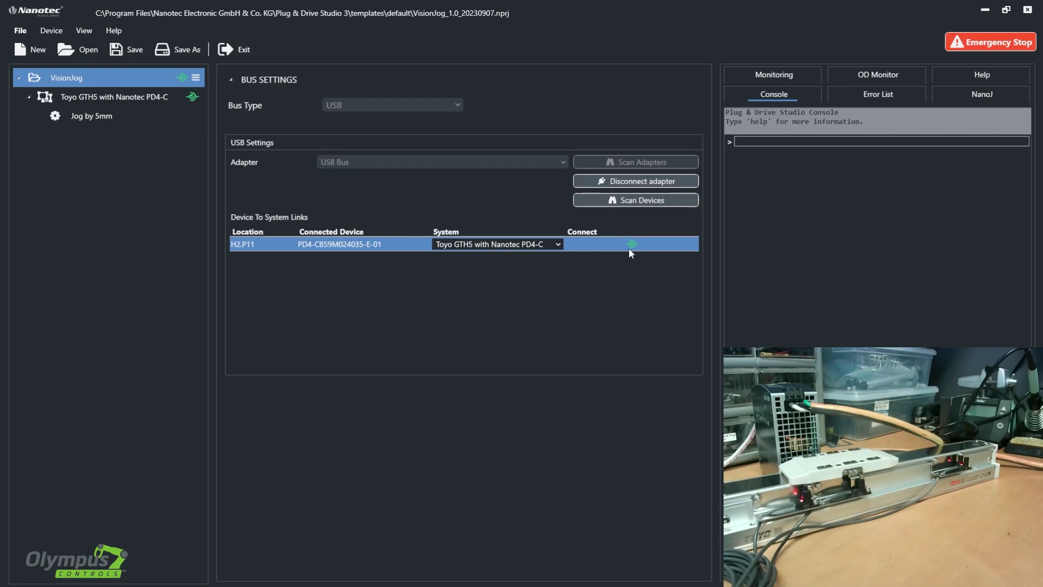
pyautogui.click(87, 92)
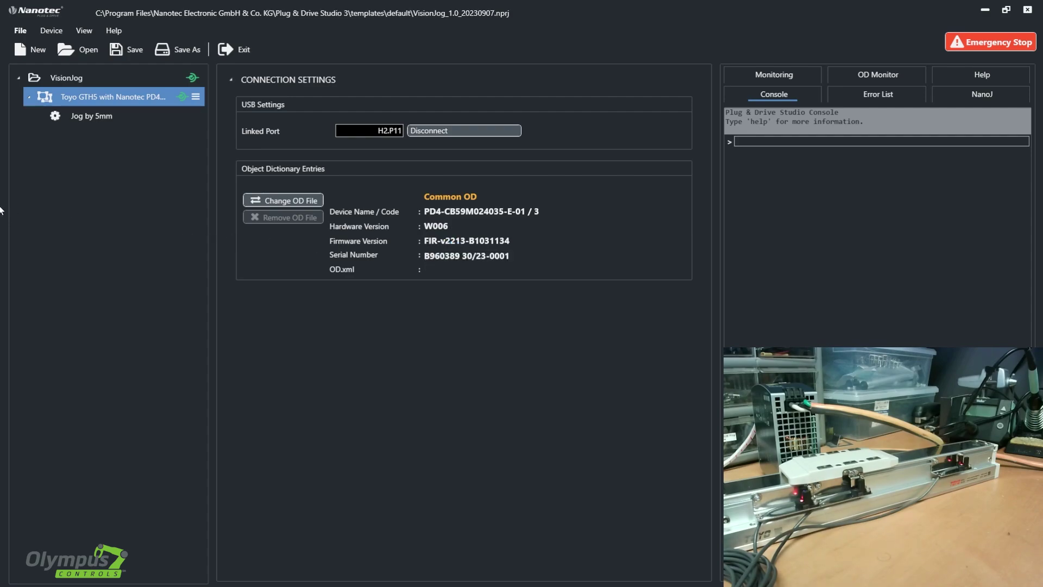
# Add a new module to the Toyo GTH5 with Nanotec PD4-C system
pyautogui.click(89, 116)
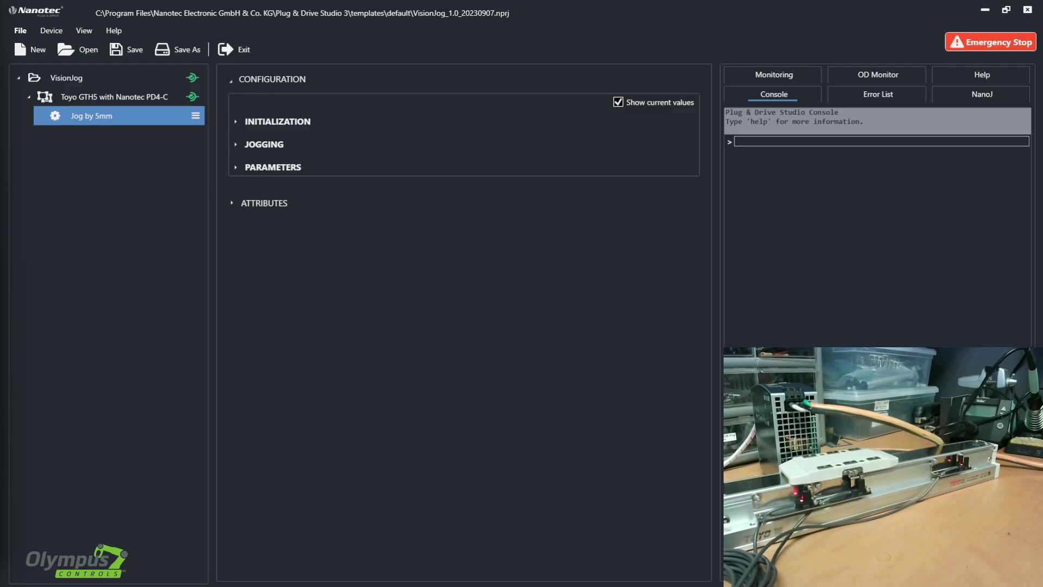
pyautogui.rightClick(147, 96)
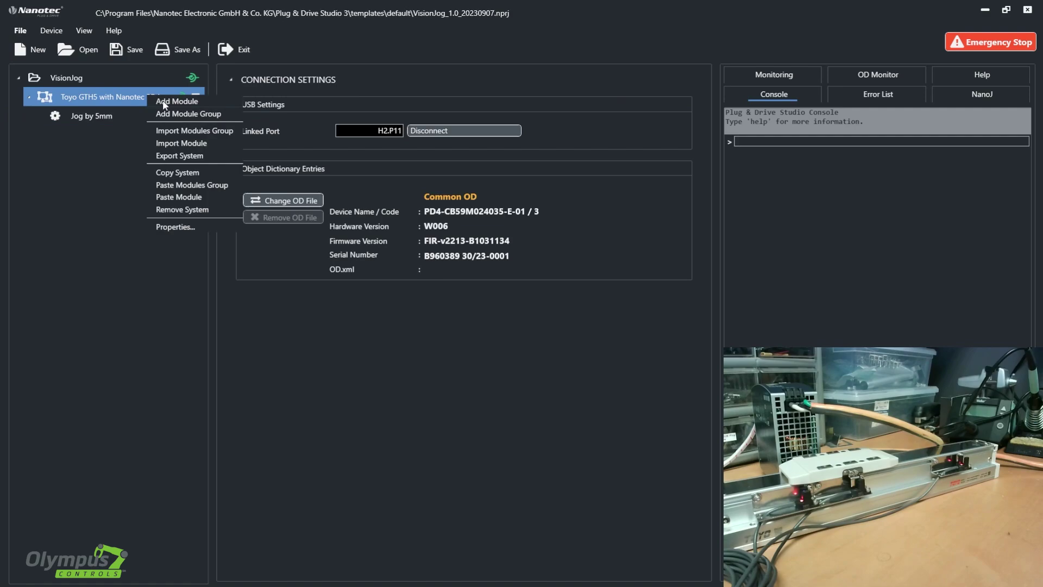
pyautogui.click(176, 101)
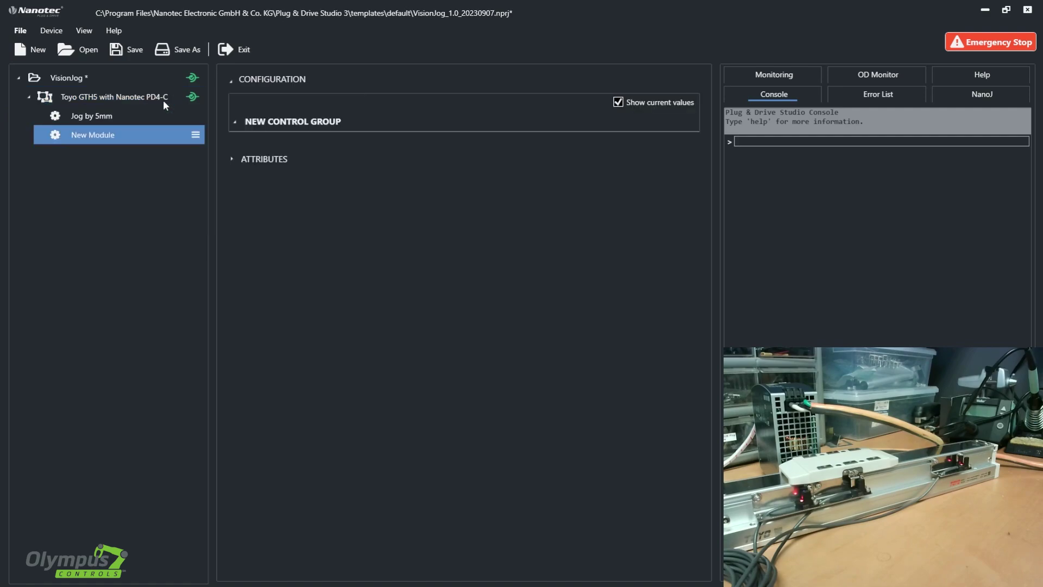
# Add a new controls group to the configuration of the Jog by 5mm module
pyautogui.click(95, 118)
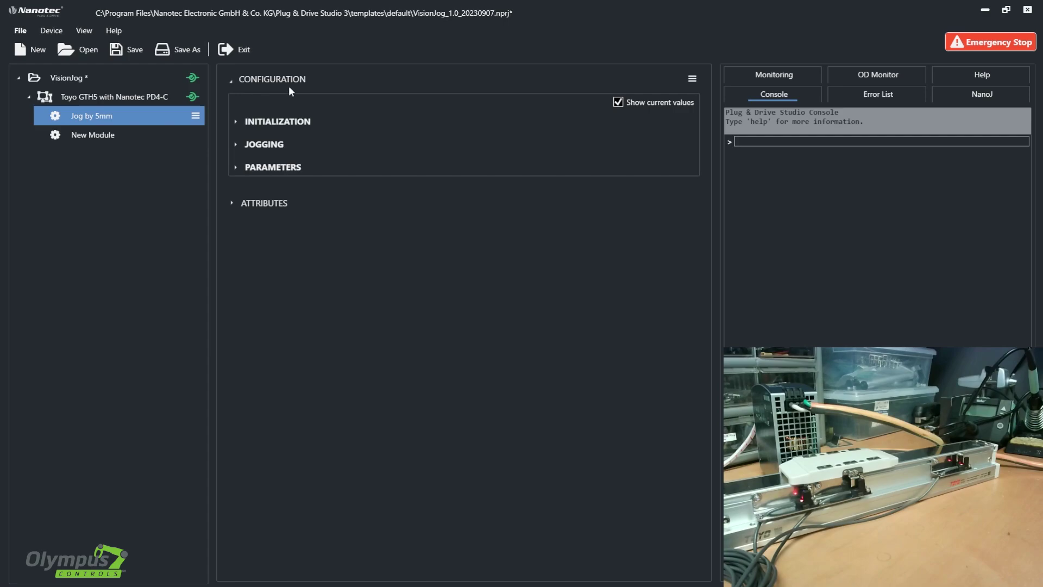
pyautogui.click(693, 79)
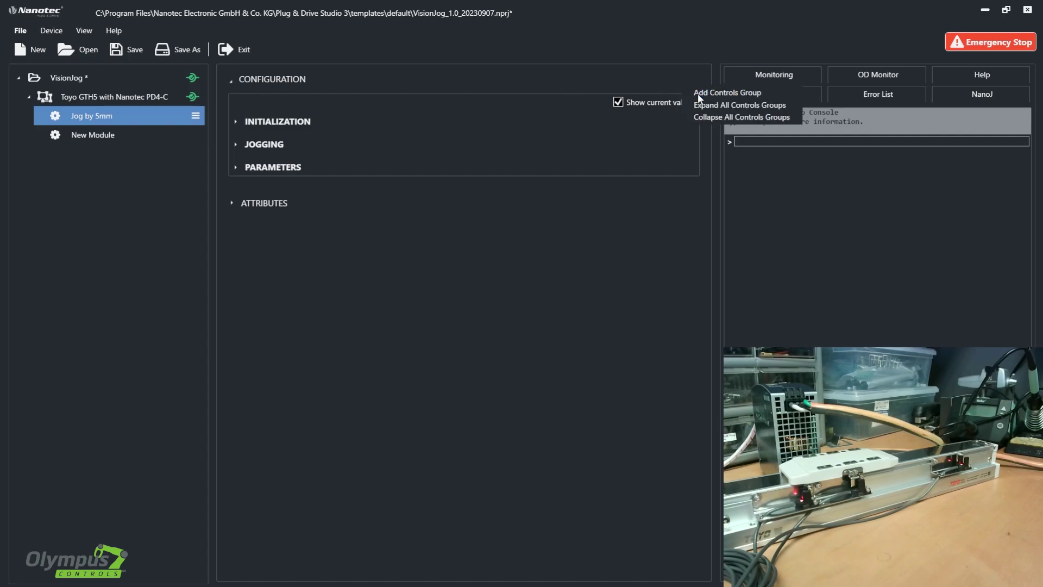
pyautogui.click(699, 93)
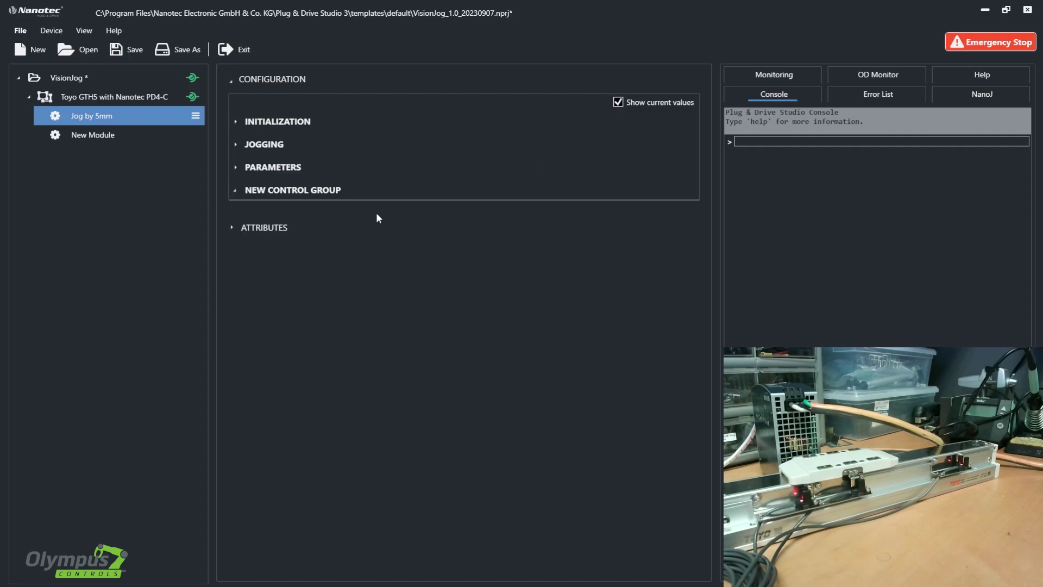
pyautogui.click(687, 189)
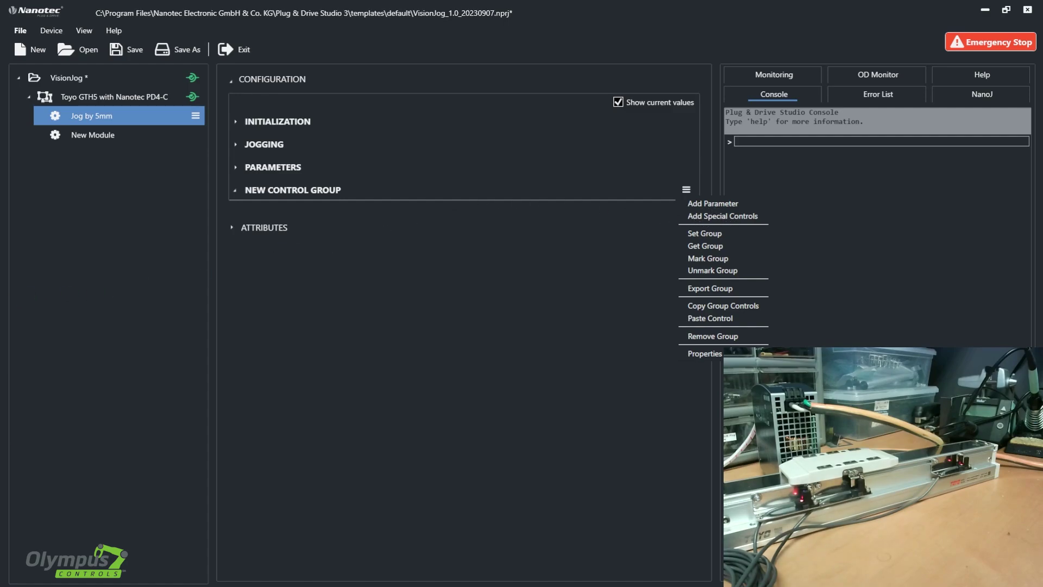
pyautogui.press('Escape')
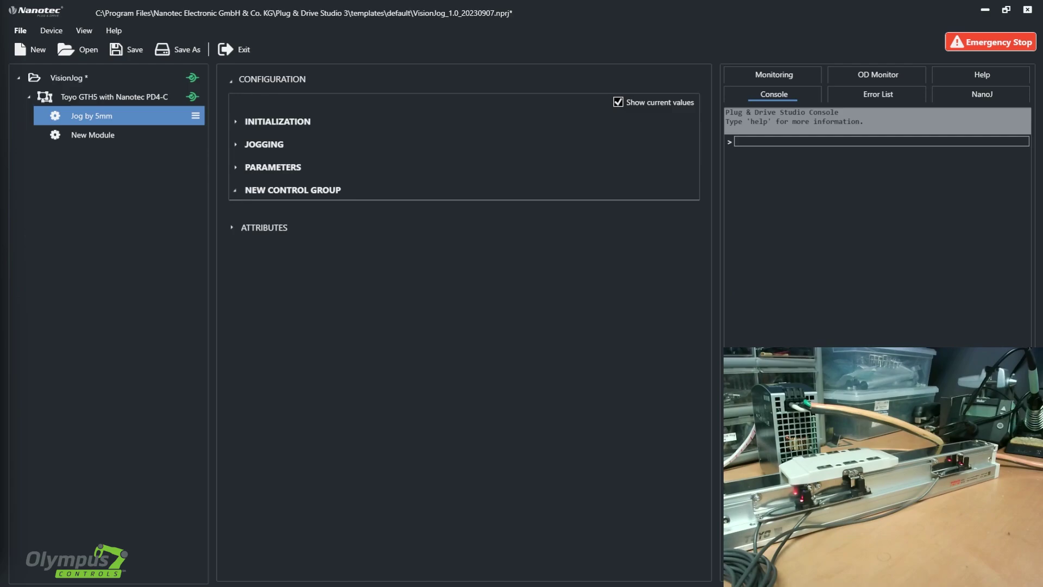
# Add an Autosetup special control to the Initialization group of the Jog by 5mm module
pyautogui.click(235, 122)
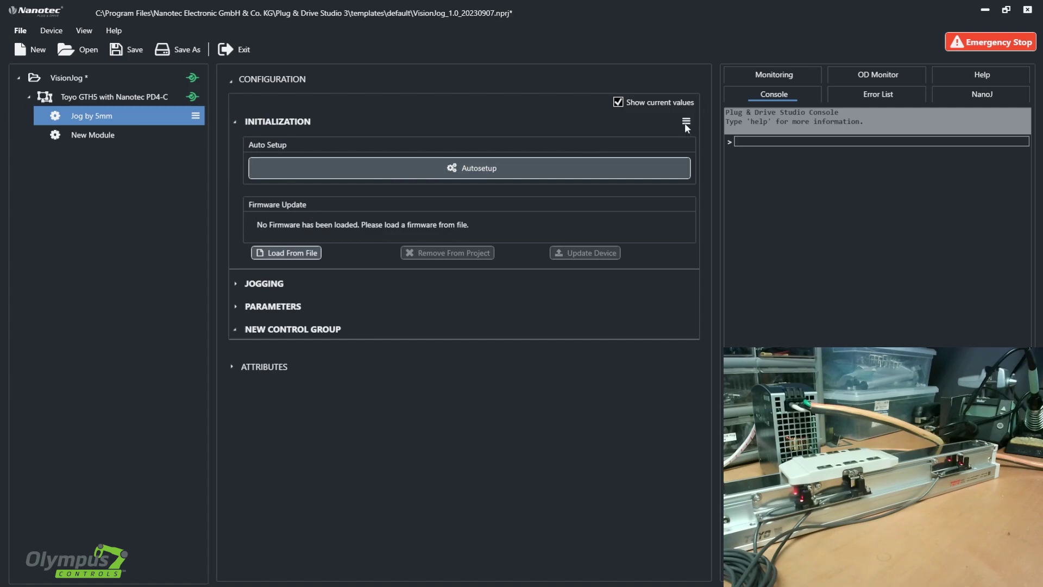
pyautogui.click(687, 123)
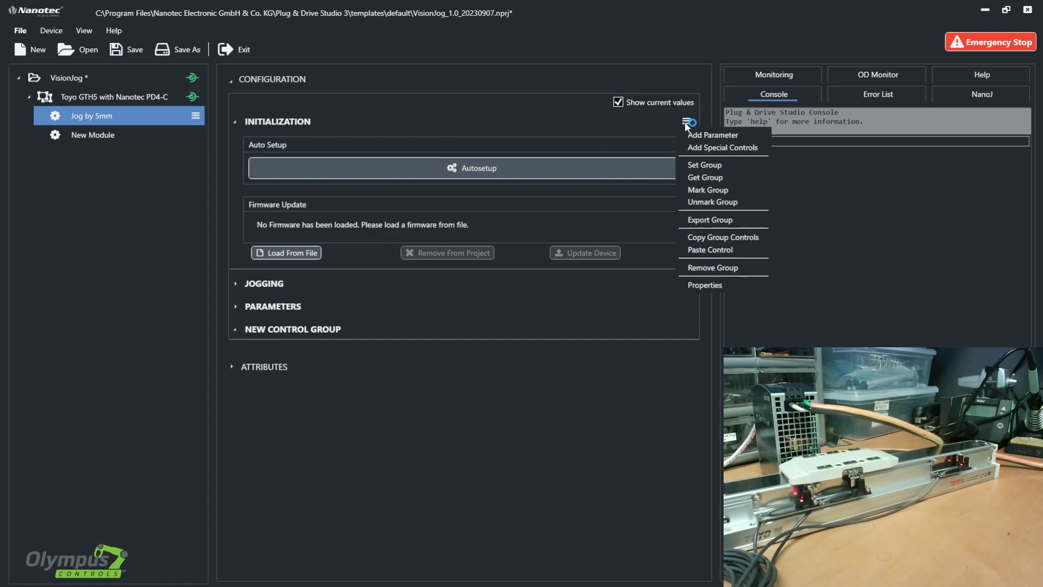
pyautogui.click(702, 147)
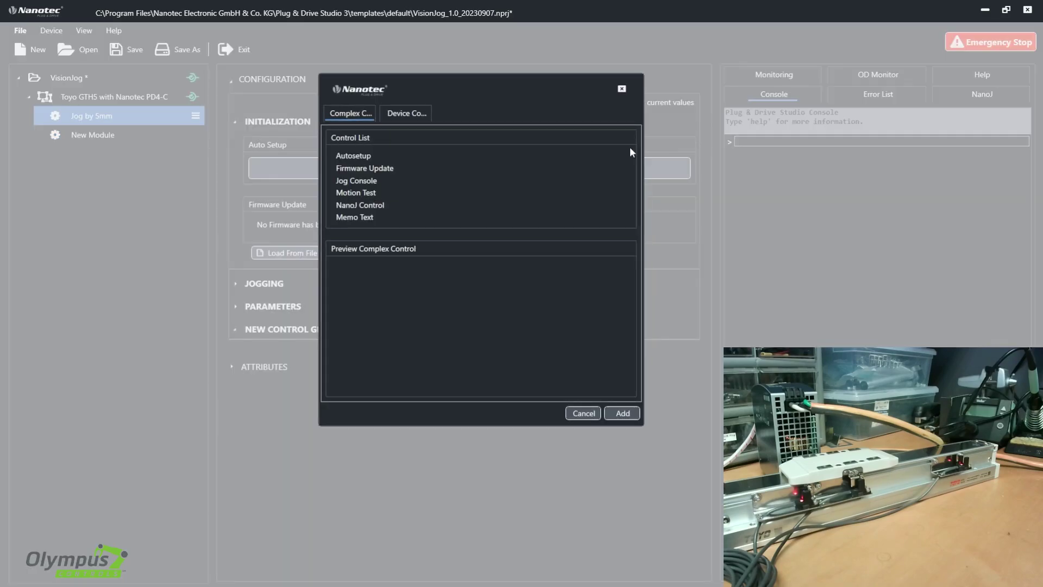
pyautogui.click(354, 157)
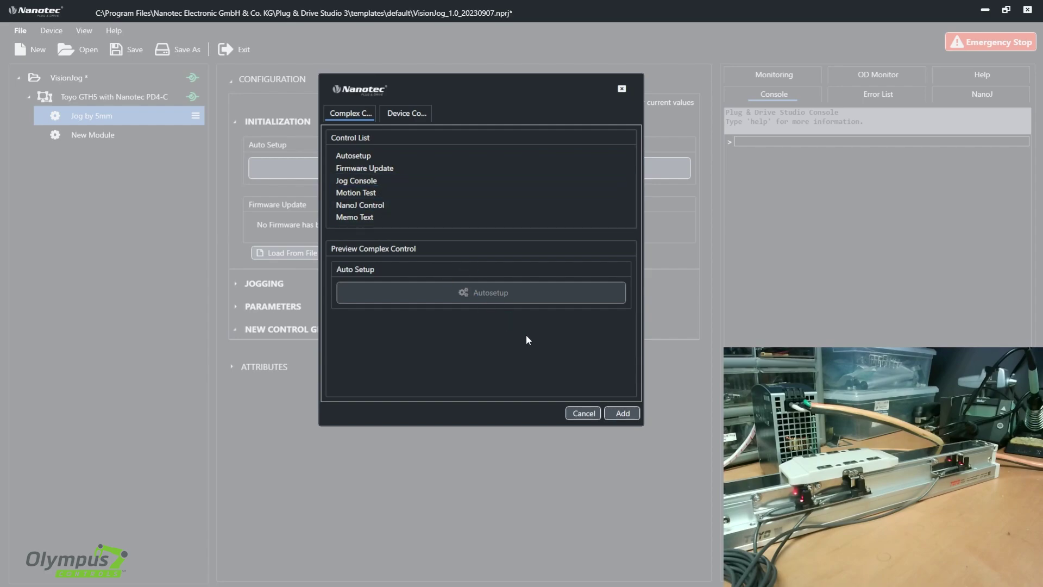
pyautogui.click(622, 414)
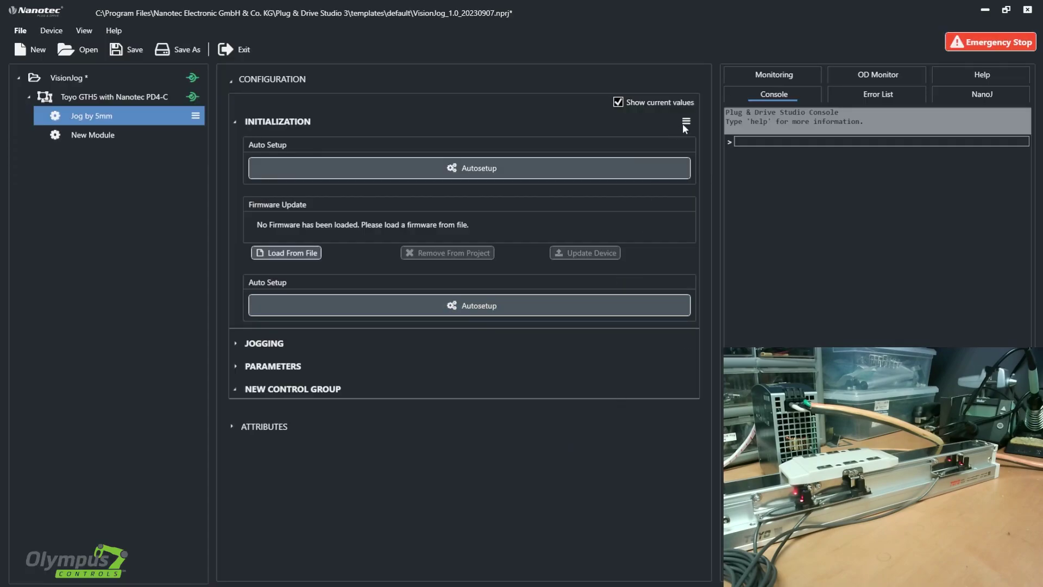
# Add a Firmware Update special control to the Initialization group
pyautogui.click(686, 122)
pyautogui.click(694, 145)
pyautogui.click(370, 183)
pyautogui.click(370, 169)
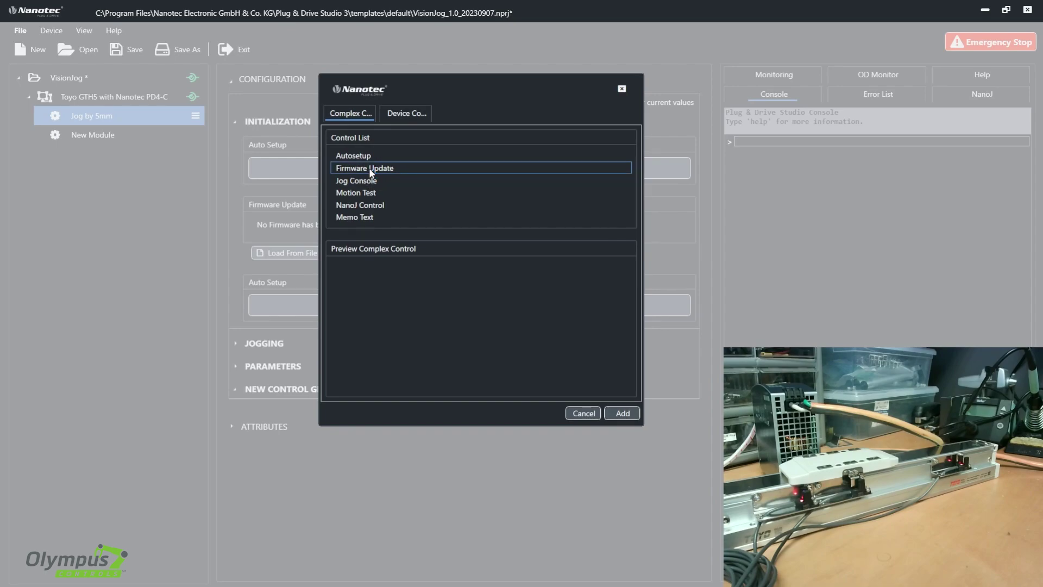
pyautogui.click(622, 414)
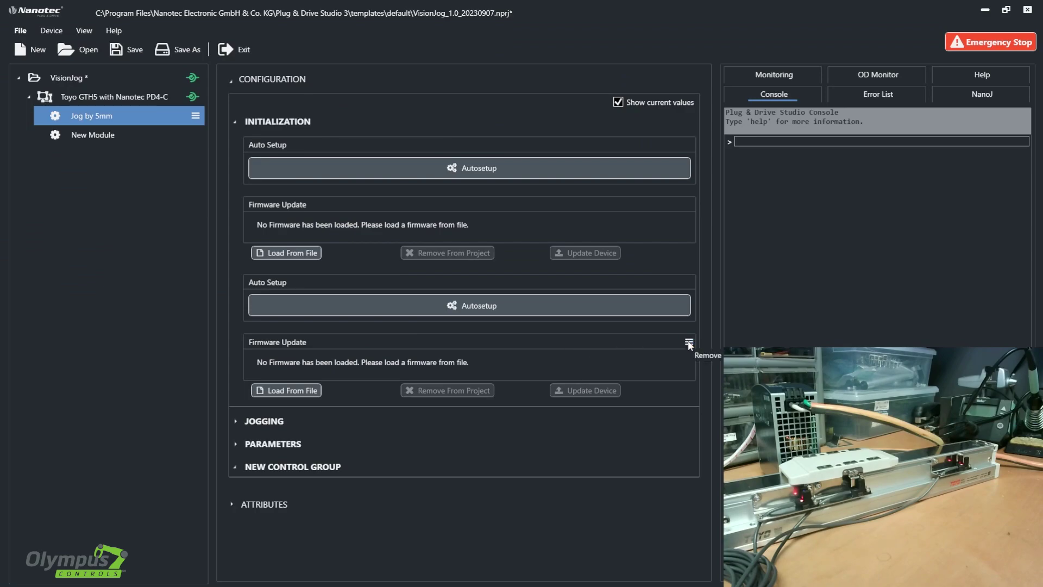
# Remove the duplicate Firmware Update and Autosetup controls at the end of the Initialization group
pyautogui.click(689, 342)
pyautogui.click(513, 358)
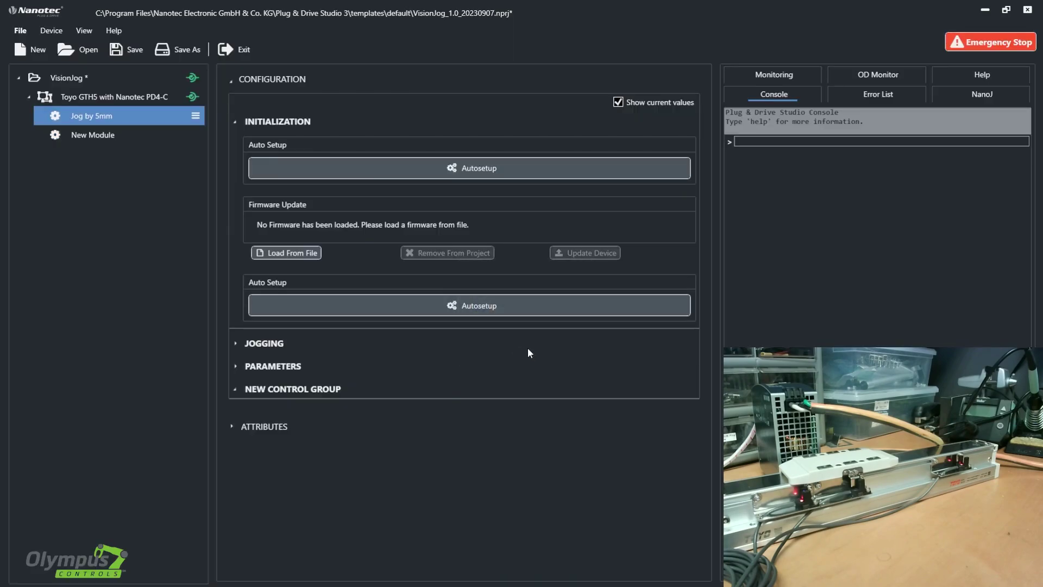
pyautogui.click(701, 295)
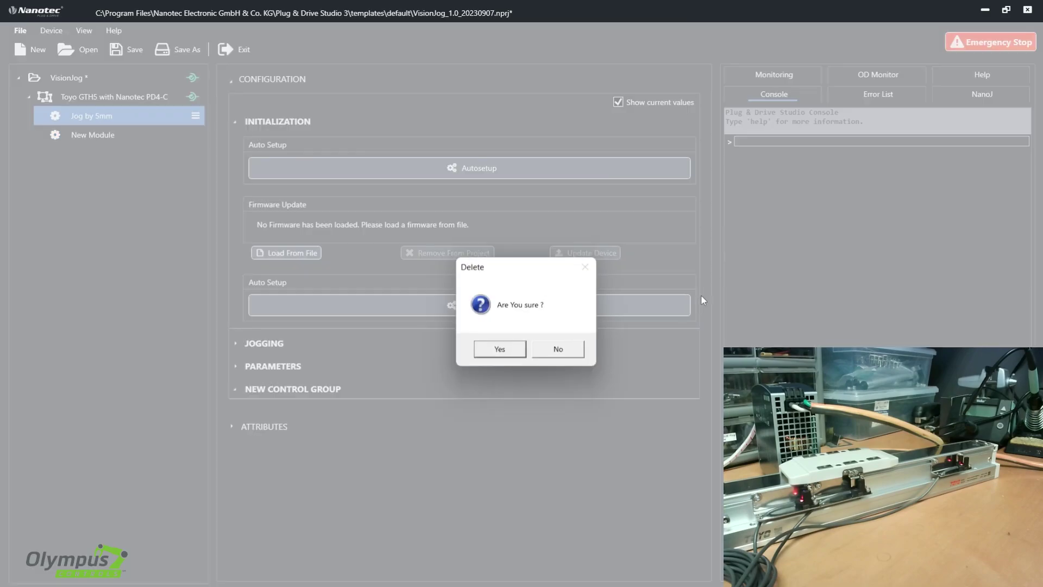
pyautogui.click(513, 355)
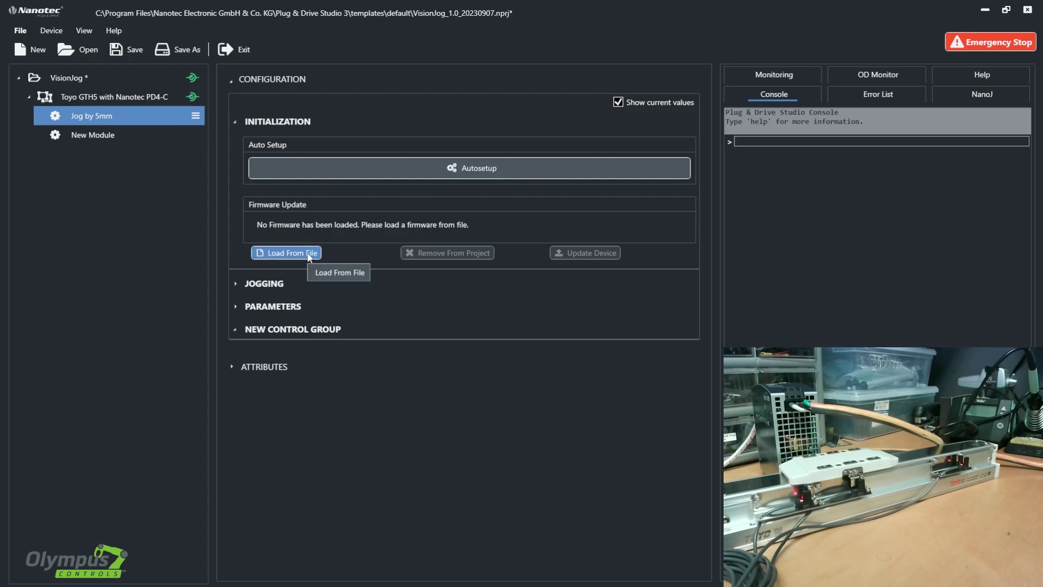
# Add a second Motion Test special control to the Jogging group and remove it again
pyautogui.click(234, 121)
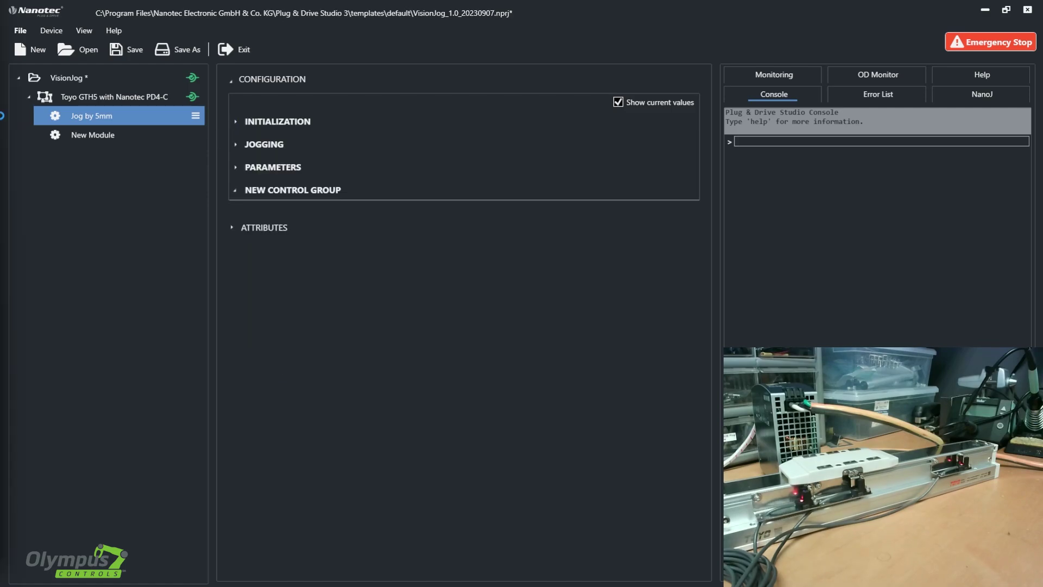
pyautogui.click(236, 144)
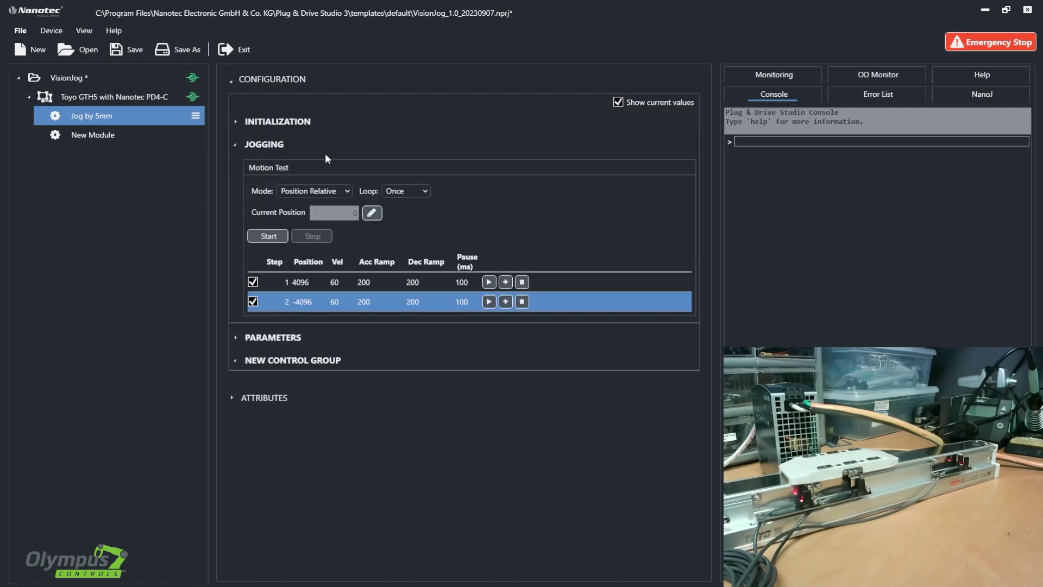
pyautogui.click(685, 146)
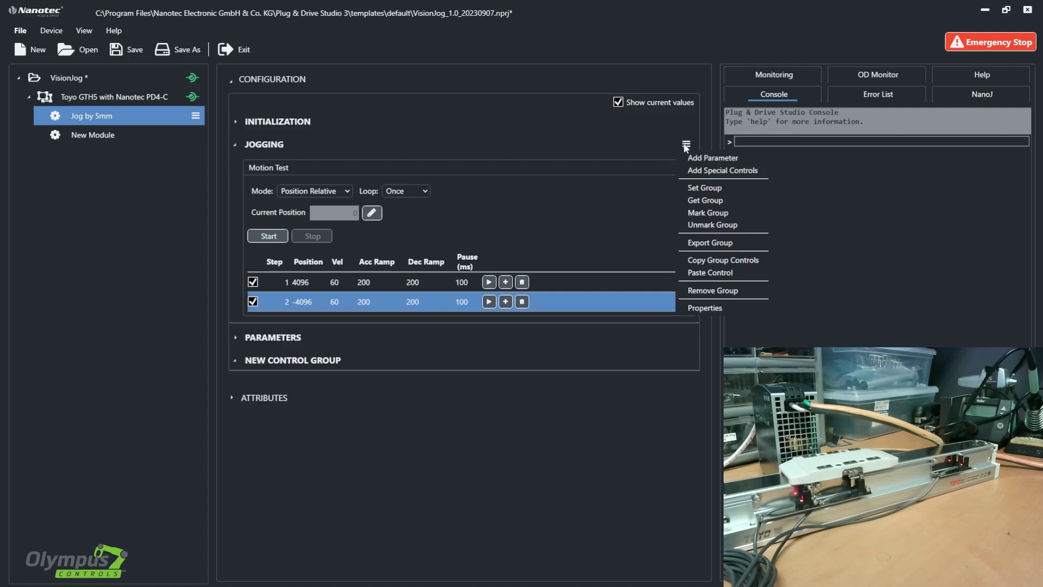
pyautogui.click(695, 171)
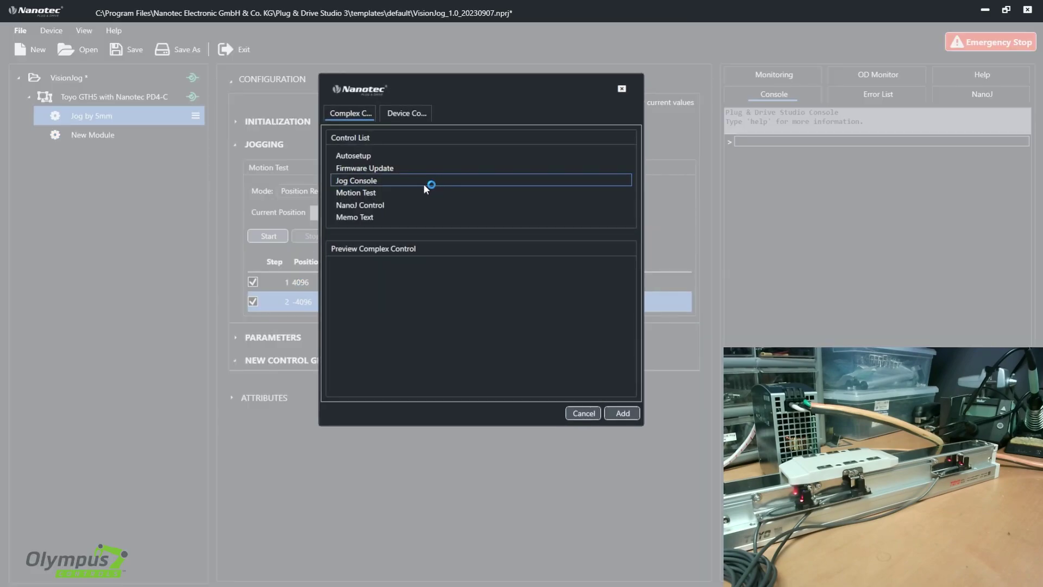
pyautogui.click(364, 192)
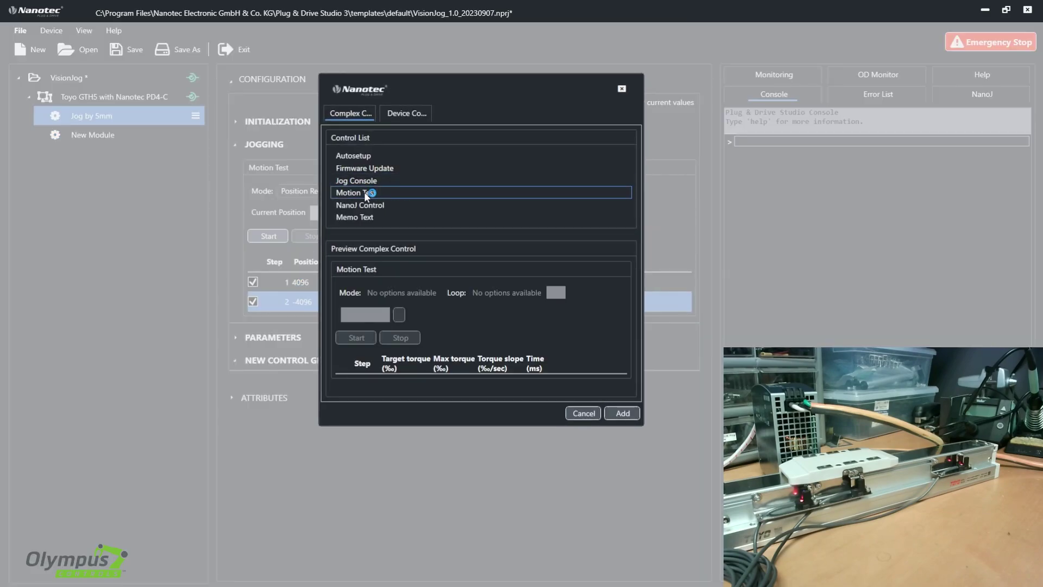
pyautogui.click(621, 414)
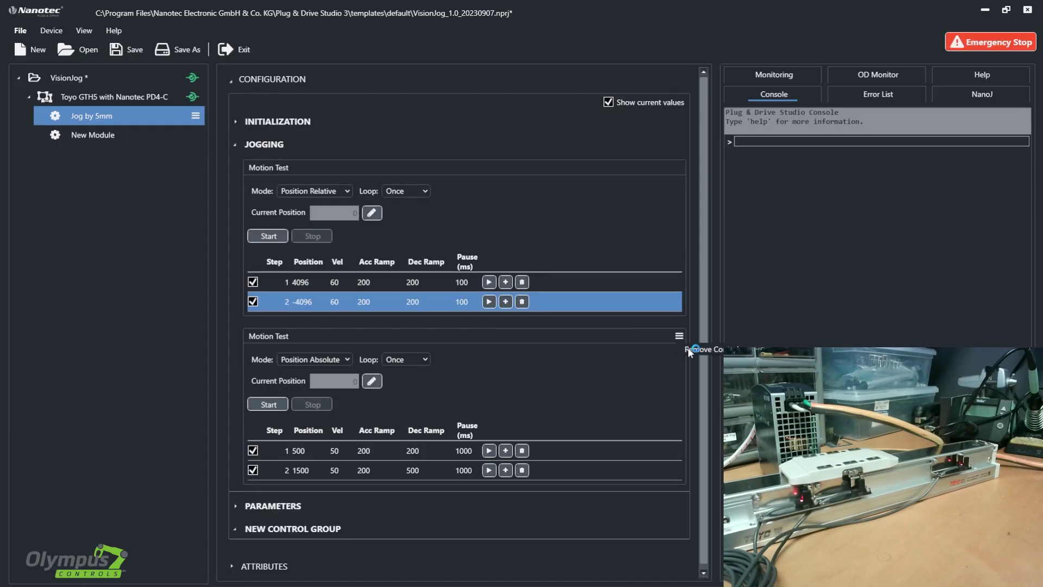
pyautogui.click(688, 347)
pyautogui.click(496, 349)
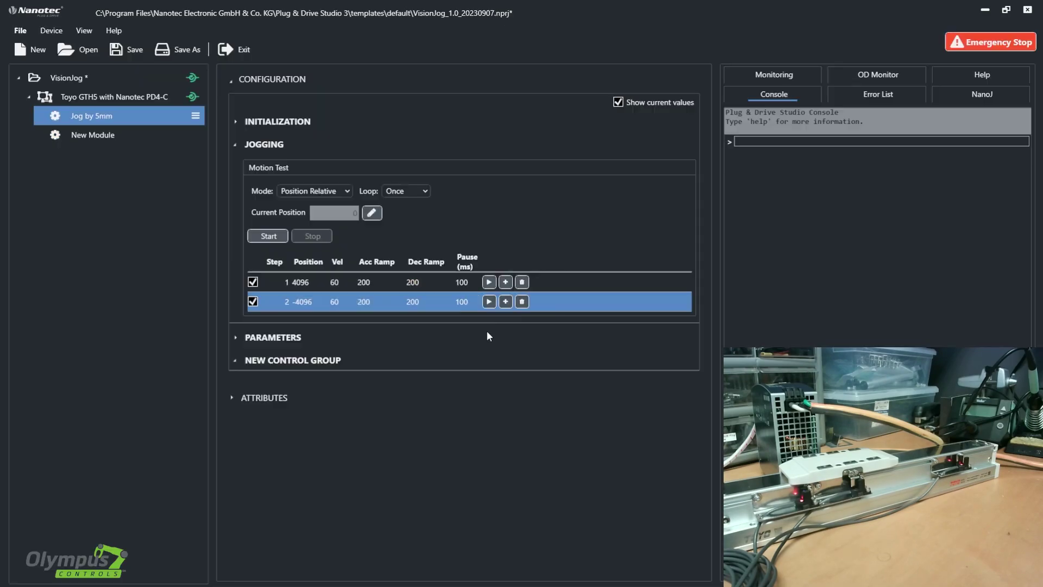
# Check the available Motion Test modes, keep Position Relative, and run motion steps 1 and 2 individually
pyautogui.click(310, 193)
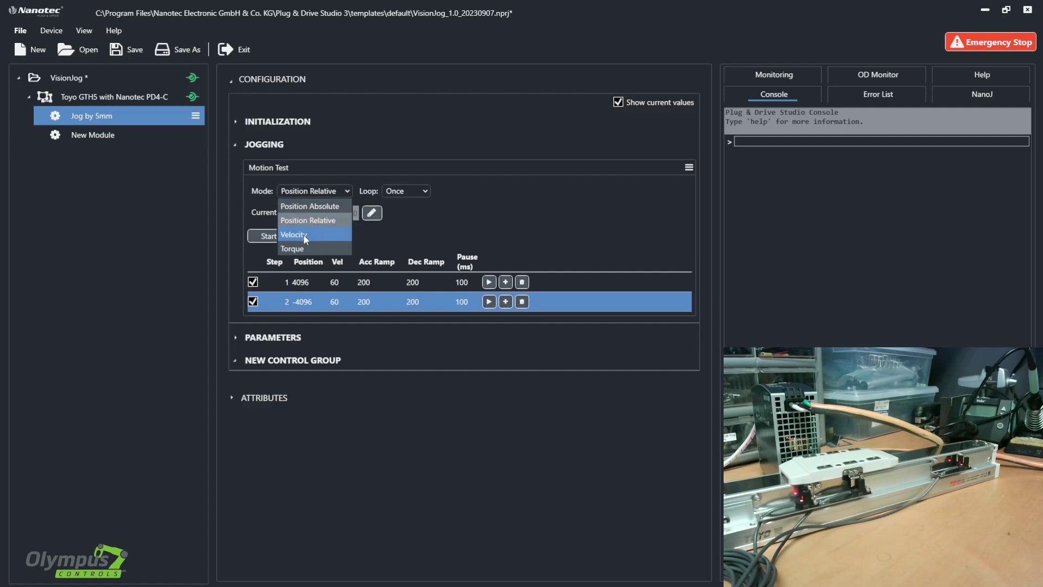
pyautogui.click(348, 190)
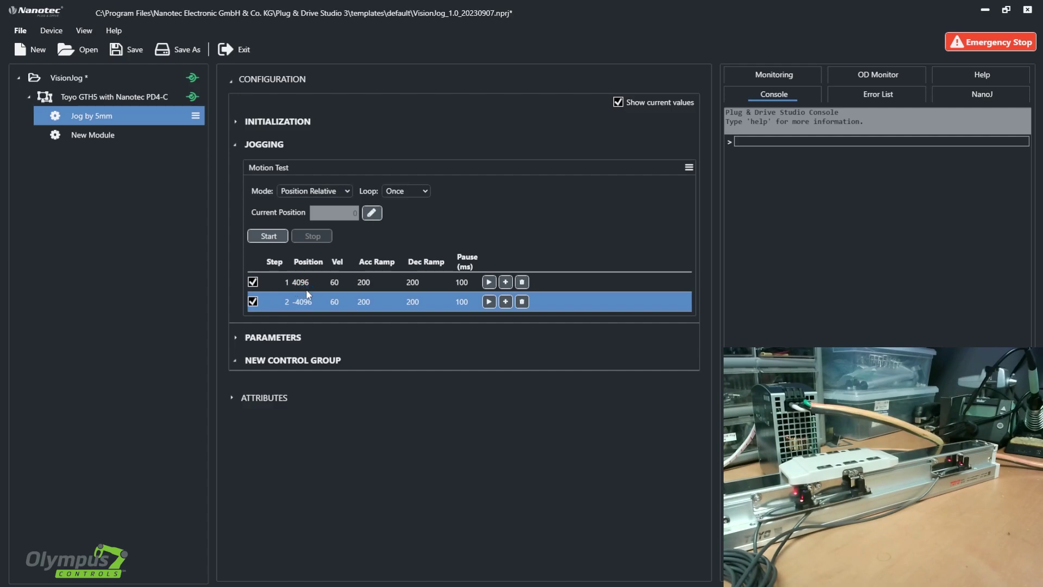
pyautogui.click(489, 282)
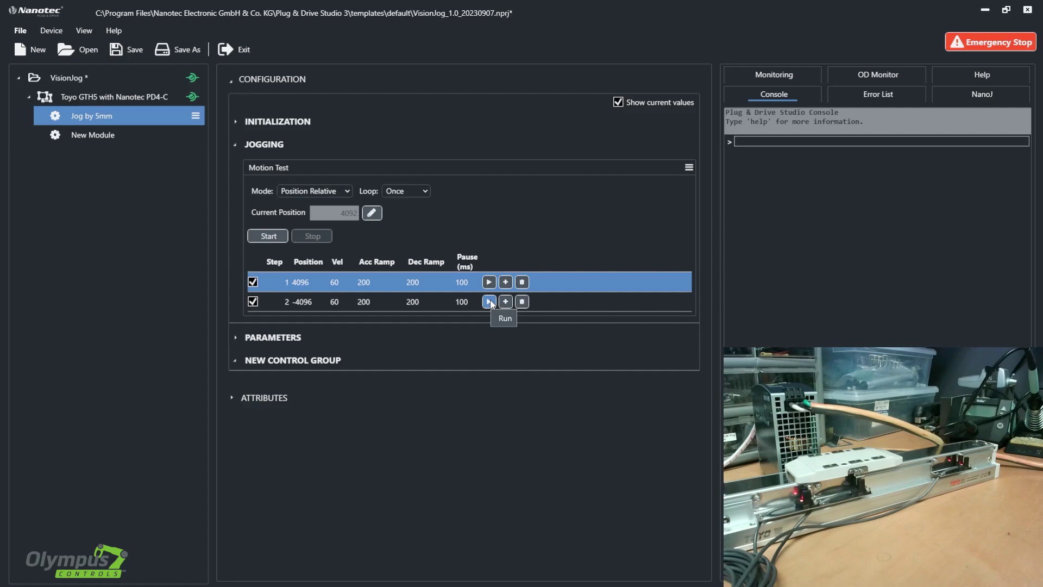
pyautogui.click(490, 300)
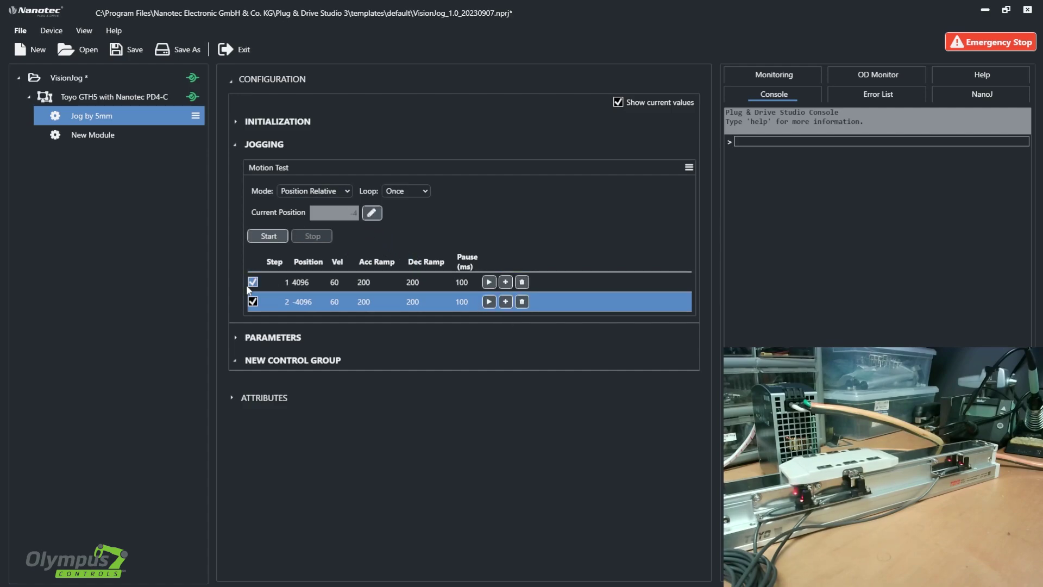
# Preview the Motion Test special control offered for the Jogging group without adding it
pyautogui.click(264, 144)
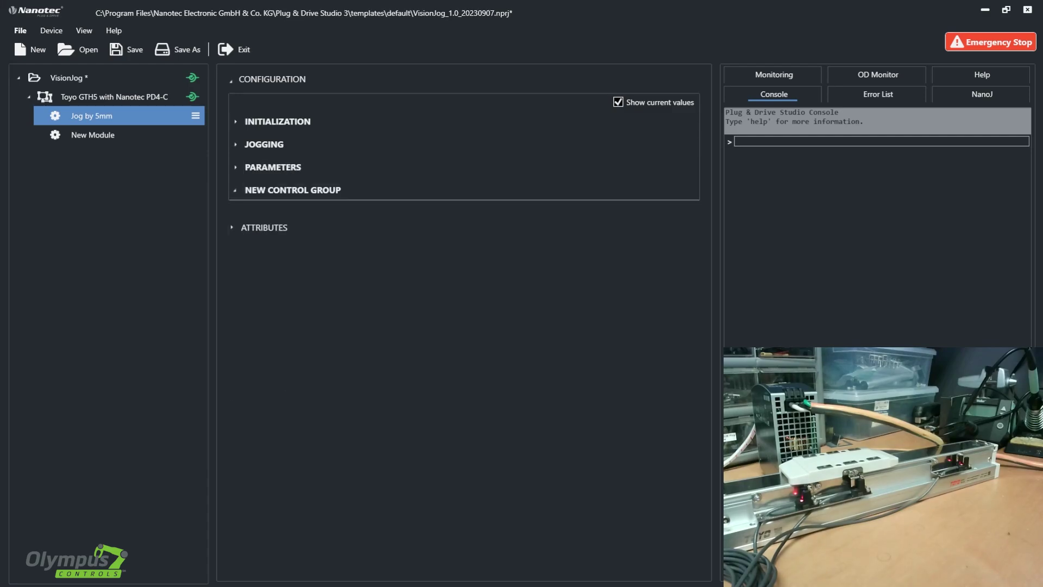
pyautogui.click(235, 144)
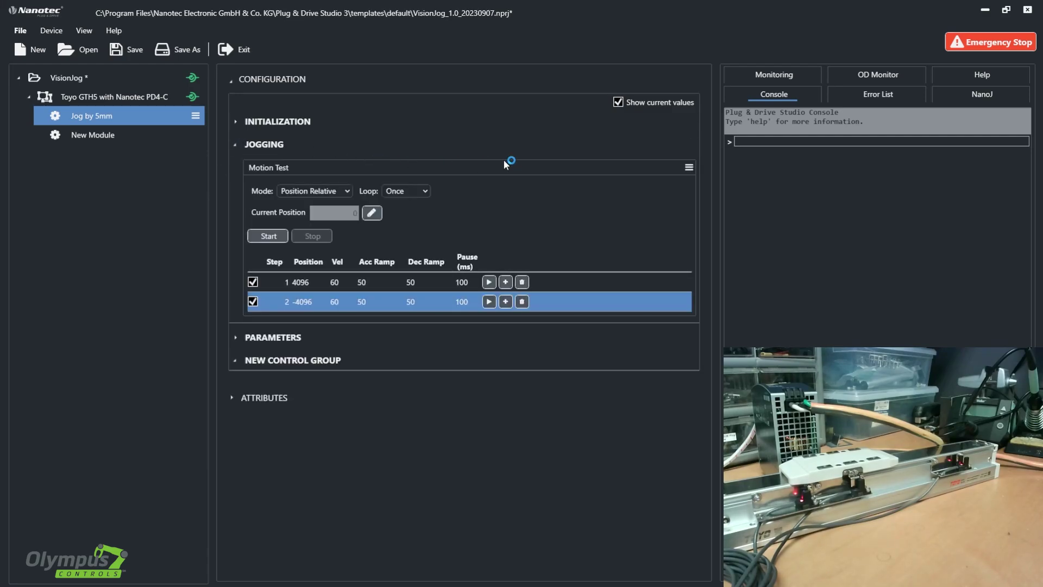
pyautogui.click(686, 144)
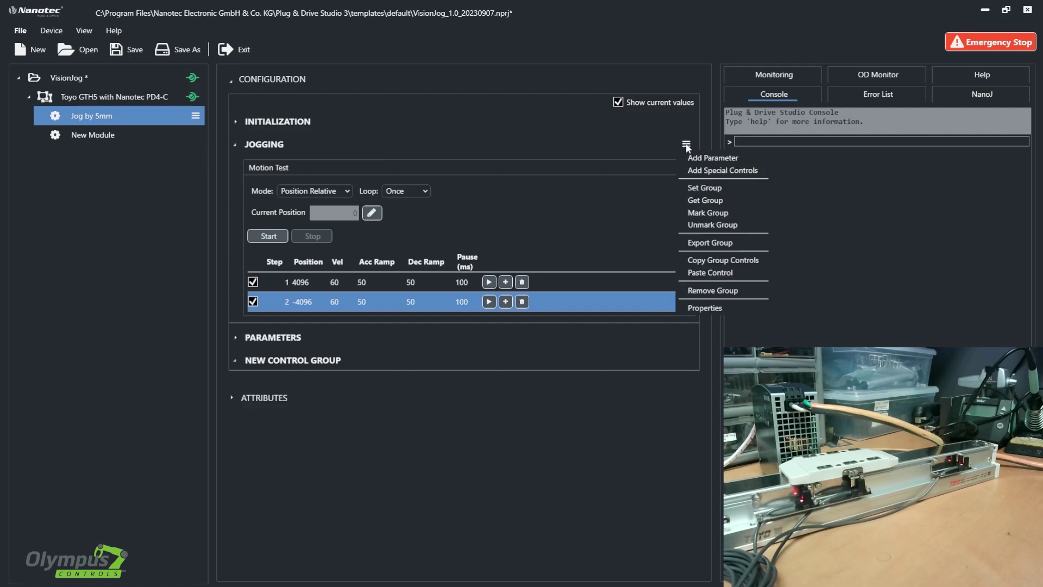
pyautogui.click(699, 171)
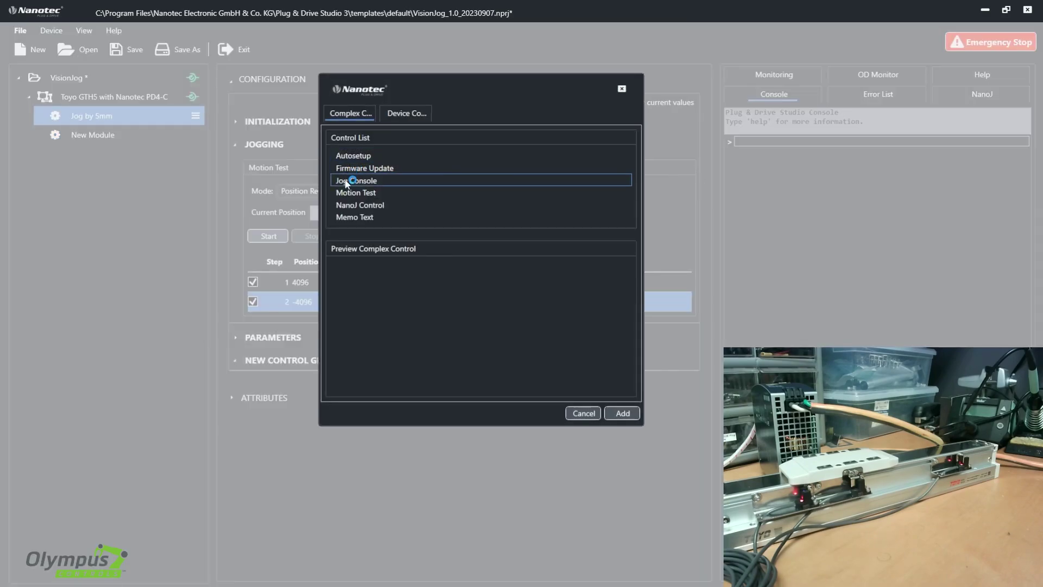
pyautogui.click(348, 193)
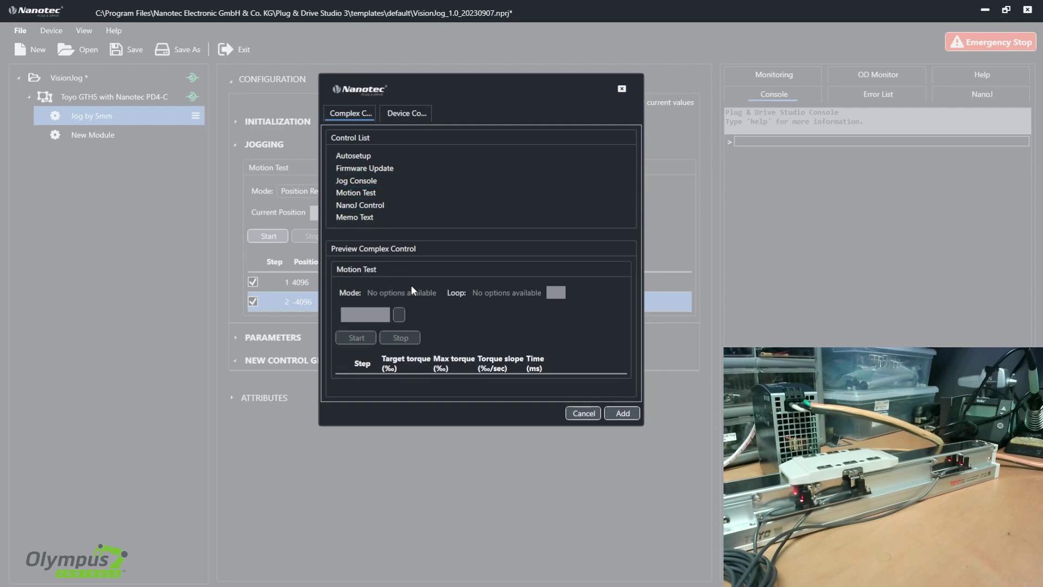
pyautogui.click(585, 416)
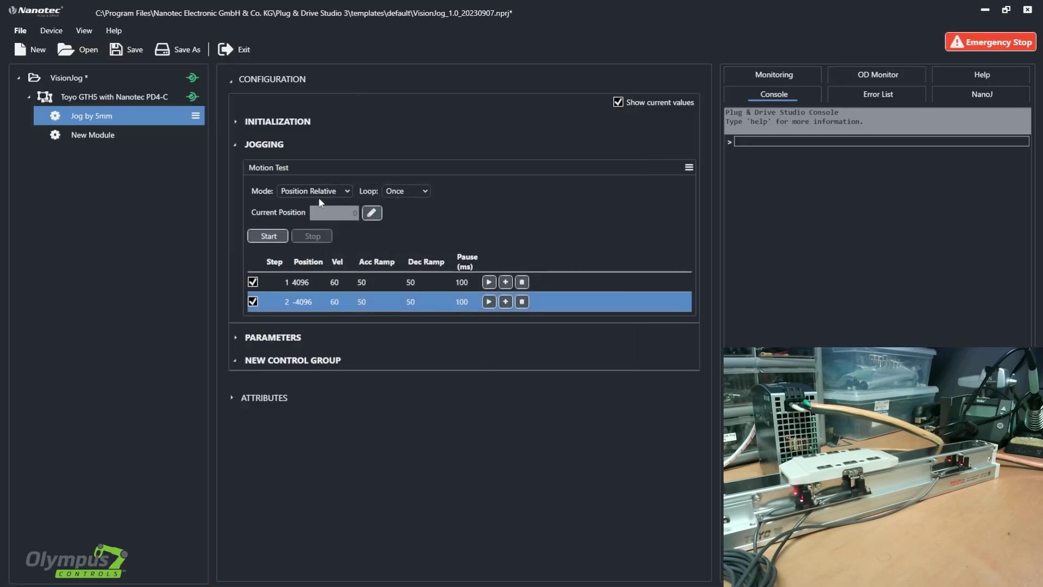
# Check the Motion Test modes, keep Position Relative, and run motion step 1 (position 4096) three times
pyautogui.click(344, 190)
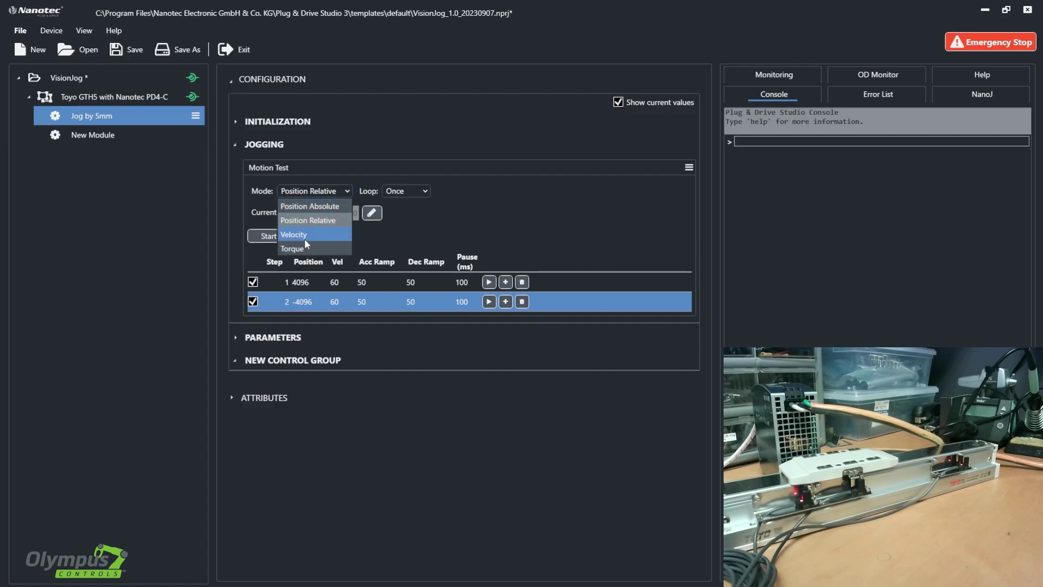
pyautogui.click(347, 191)
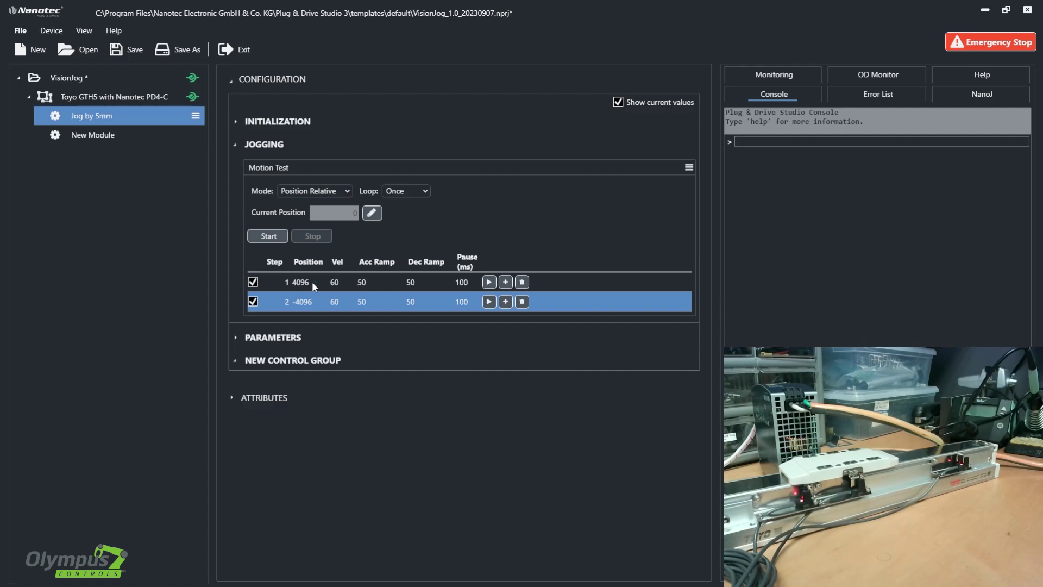
pyautogui.click(489, 283)
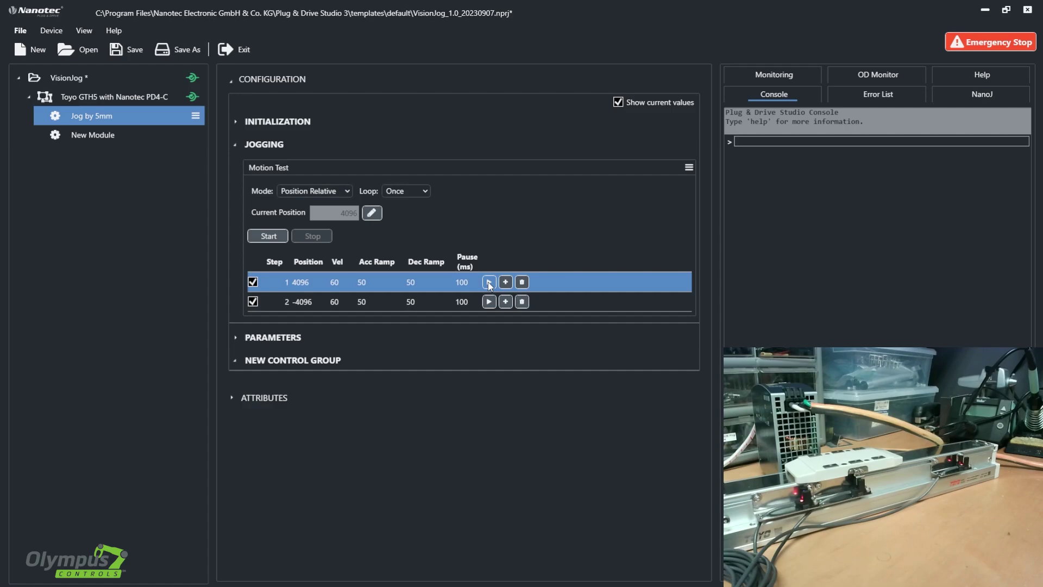
pyautogui.click(489, 282)
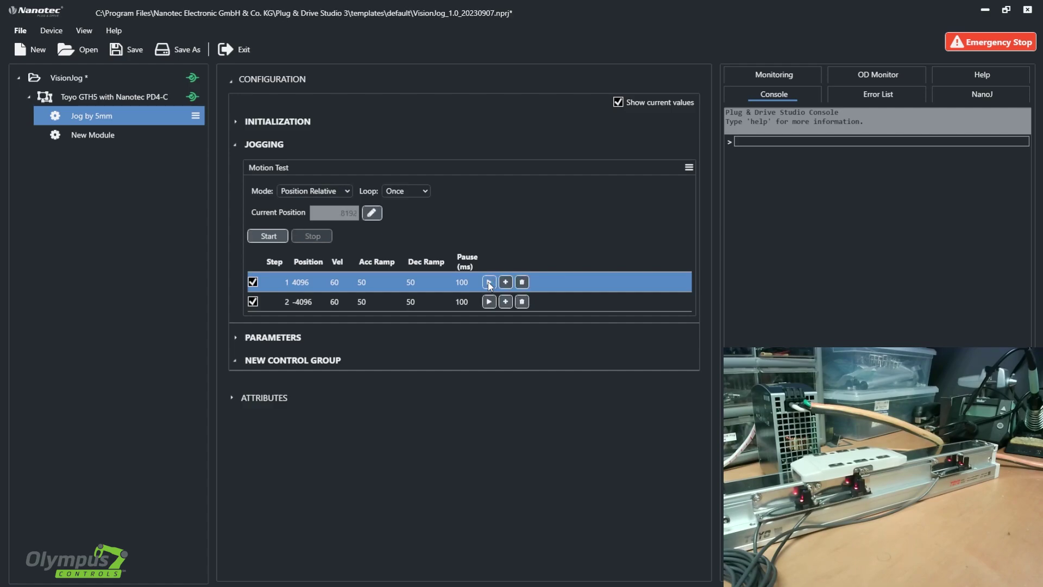
pyautogui.click(489, 283)
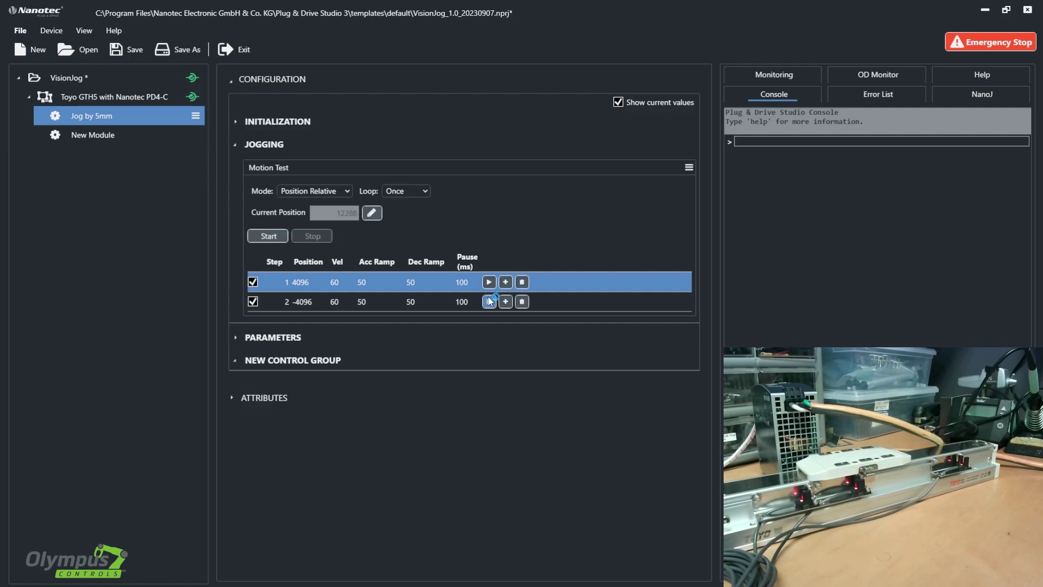
# Run motion step 2 (position -4096) three times and collapse the Jogging group
pyautogui.click(489, 300)
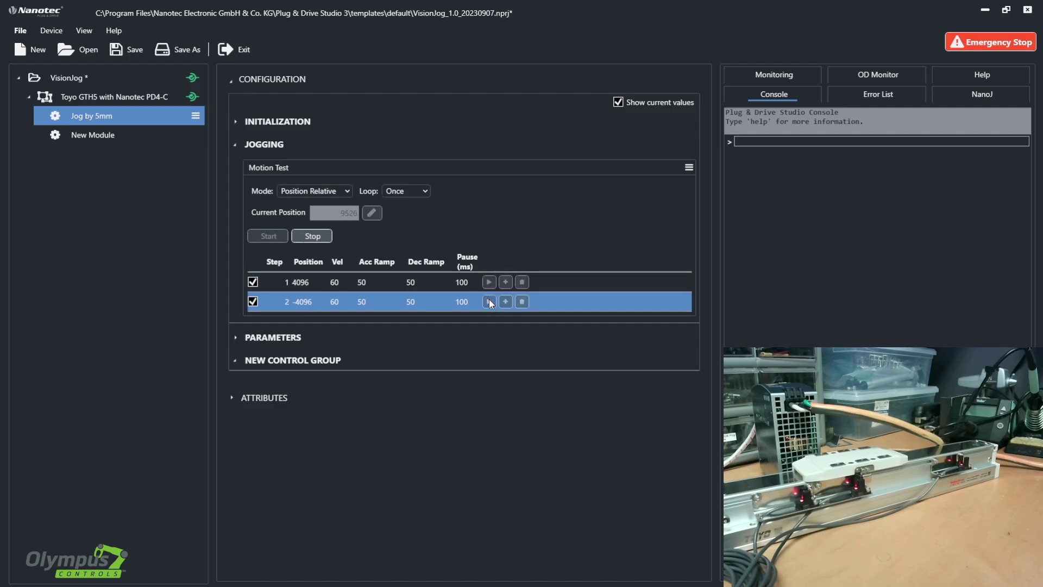
pyautogui.click(489, 300)
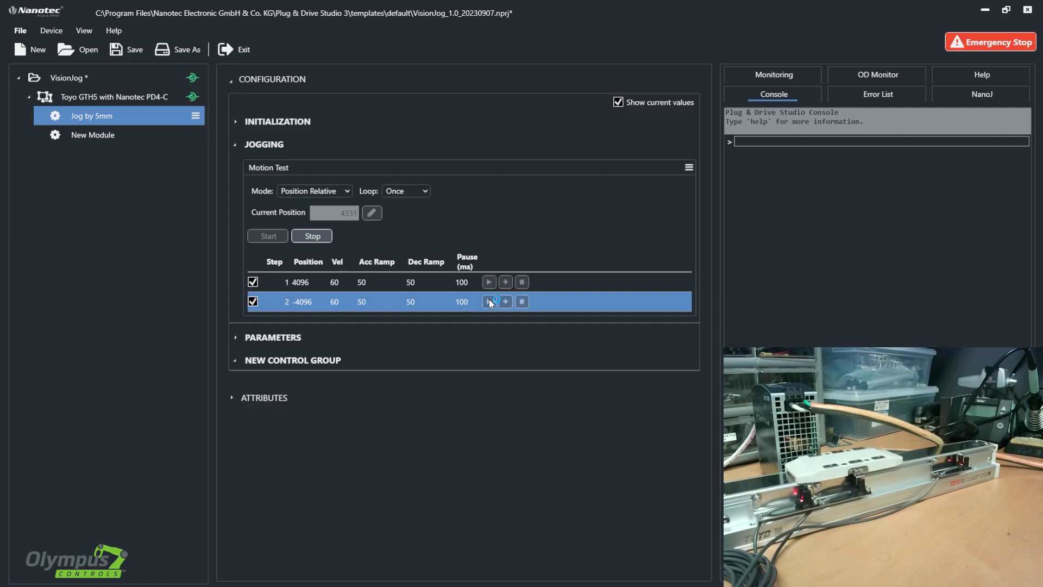
pyautogui.click(489, 300)
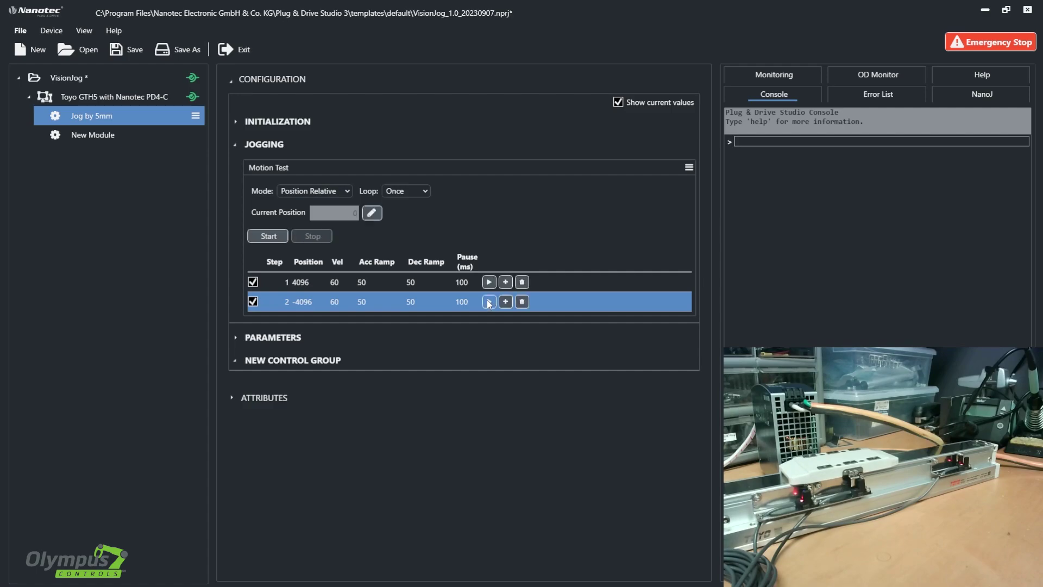
pyautogui.click(235, 145)
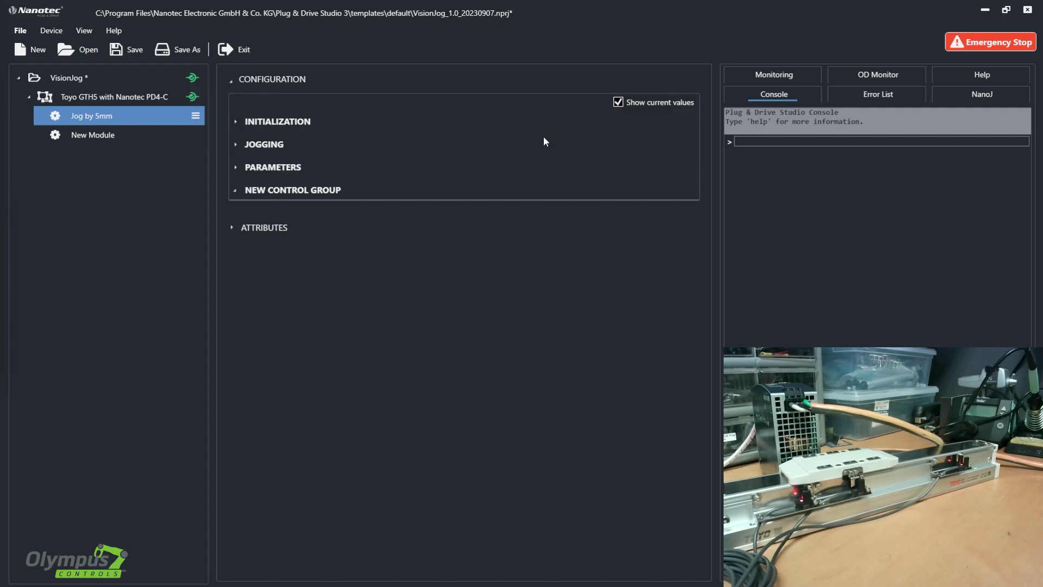
# Add a new monitor in the Monitoring area and create a group inside it
pyautogui.click(790, 76)
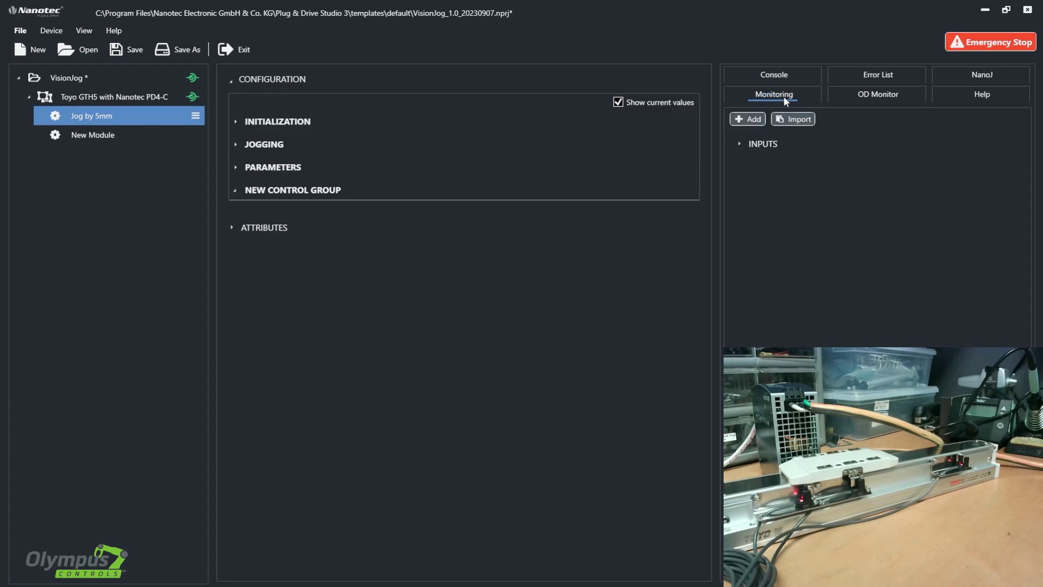
pyautogui.click(753, 121)
pyautogui.click(739, 170)
pyautogui.click(1009, 170)
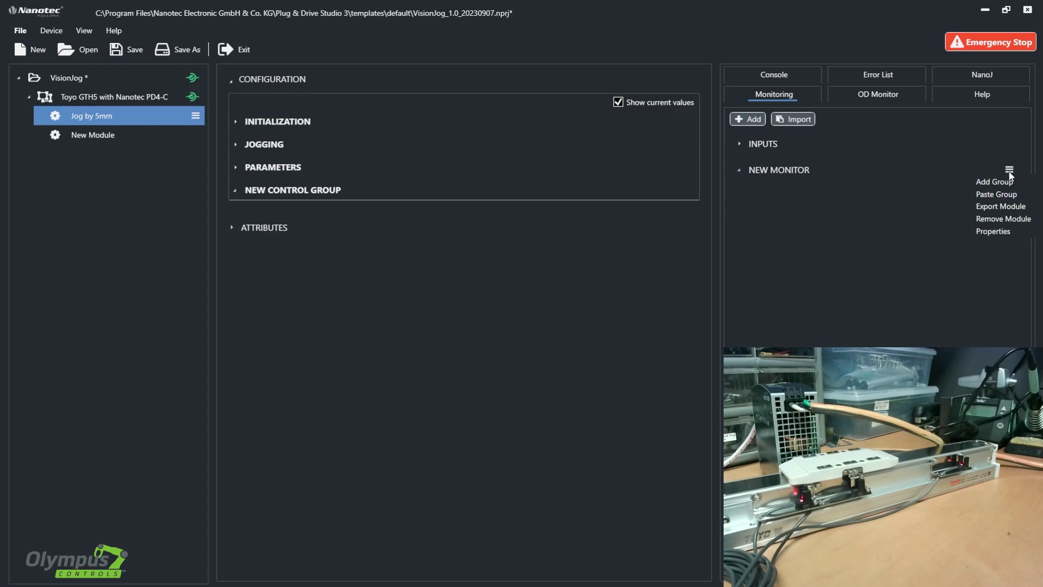
pyautogui.click(994, 182)
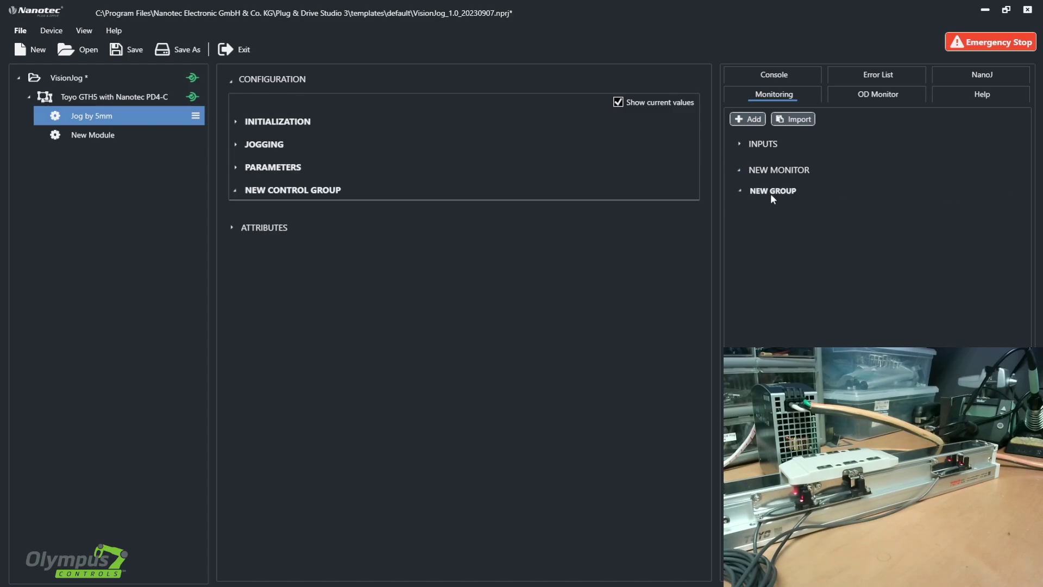
# Add the Digital Inputs parameter (0x60FD) to the new monitoring group, displayed as a 1 Led Control
pyautogui.click(806, 191)
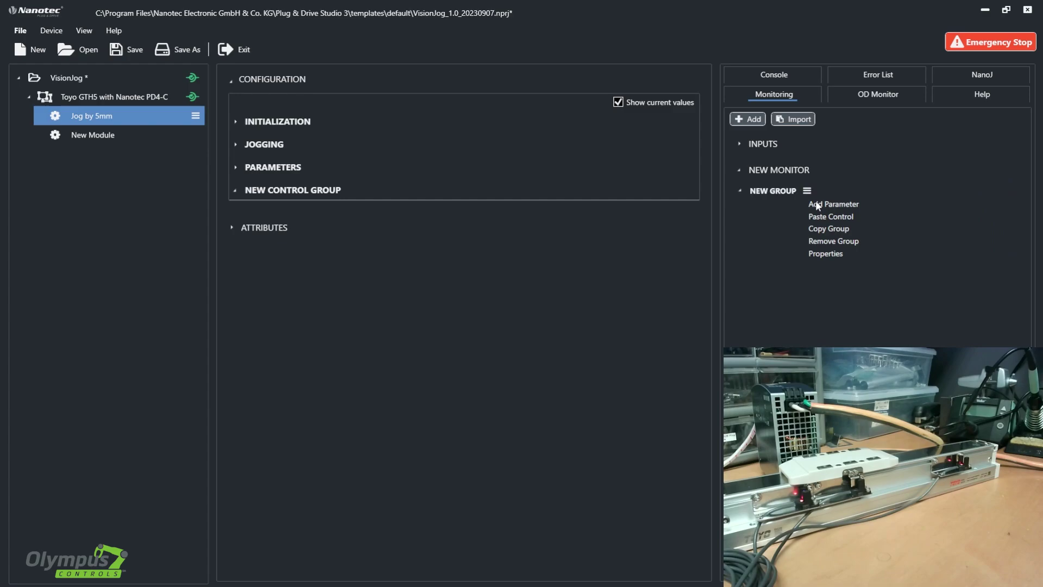
pyautogui.click(816, 204)
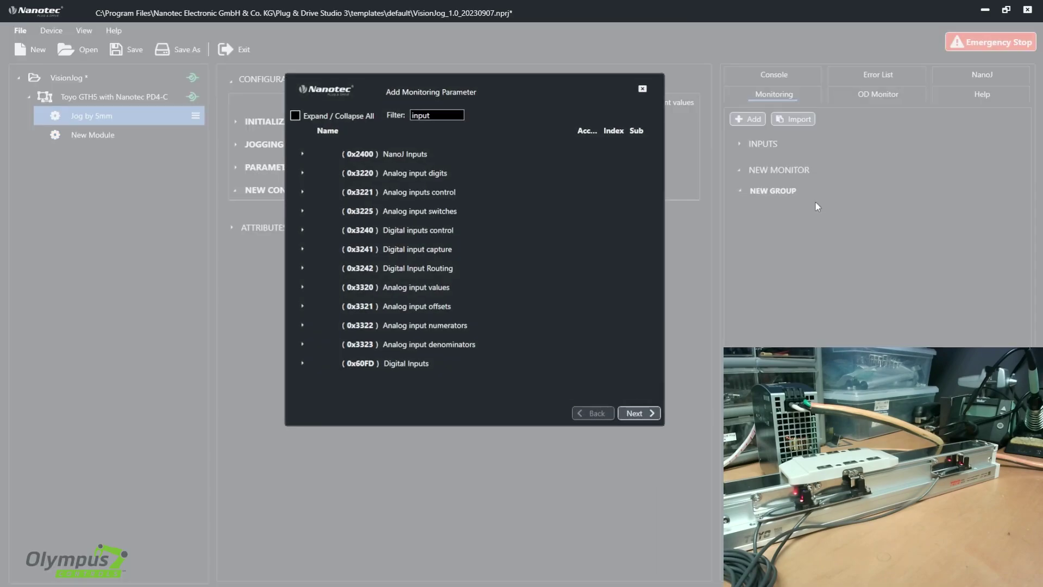
pyautogui.moveTo(441, 116); pyautogui.dragTo(417, 118)
pyautogui.click(302, 364)
pyautogui.click(321, 383)
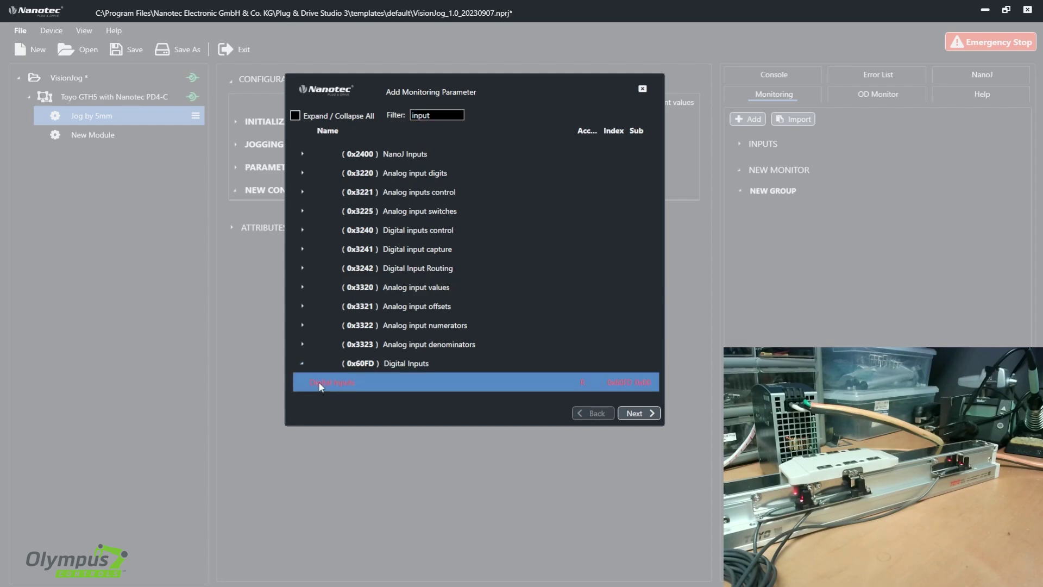
pyautogui.click(634, 414)
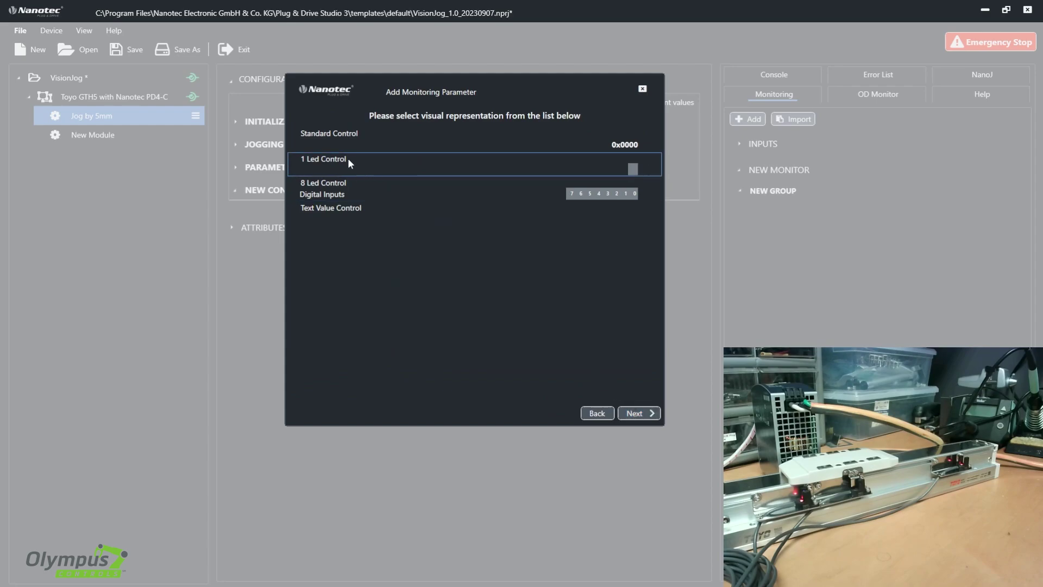
pyautogui.click(329, 188)
pyautogui.click(645, 414)
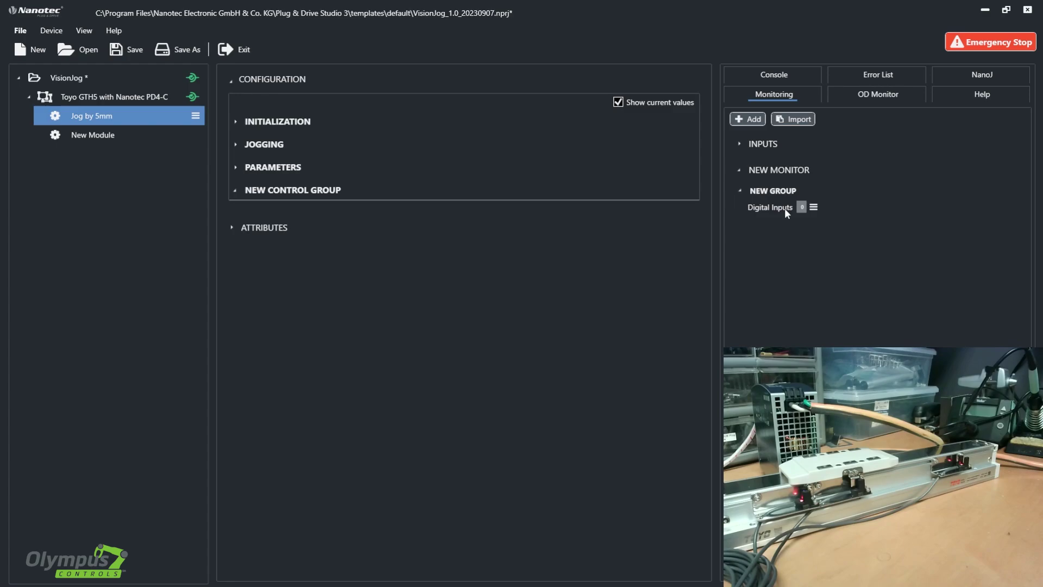
# Copy the Digital Inputs control and paste it twice into the same monitoring group
pyautogui.rightClick(813, 208)
pyautogui.click(808, 191)
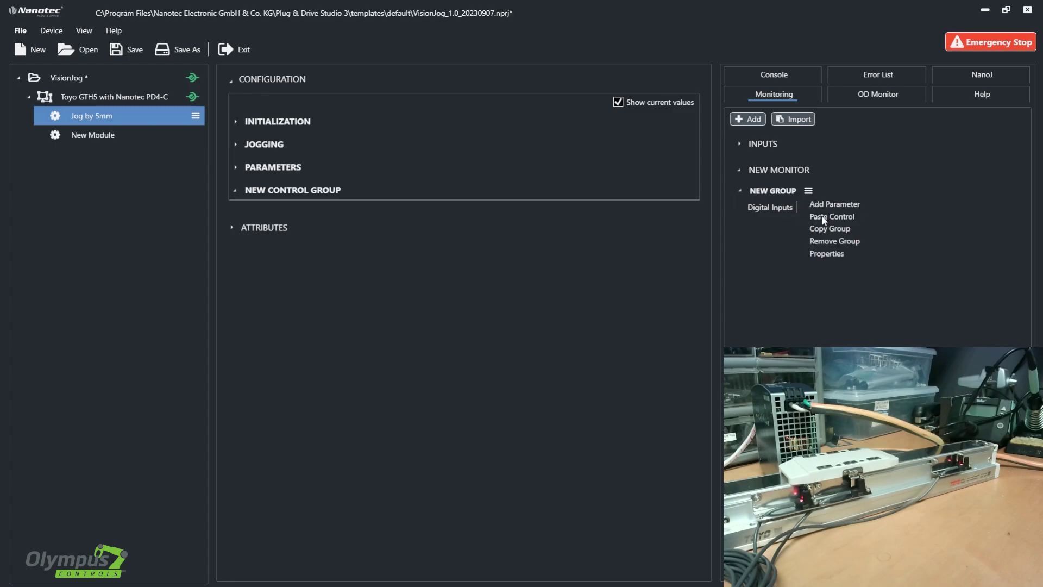
pyautogui.click(822, 216)
pyautogui.click(809, 191)
pyautogui.click(823, 216)
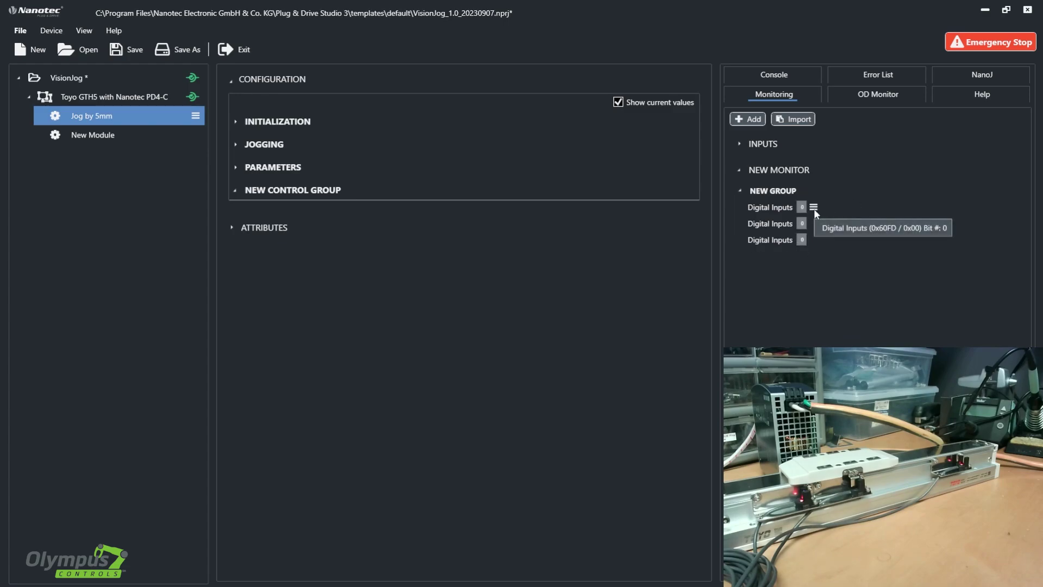
# Check the bit number in the properties of the first Digital Inputs control
pyautogui.moveTo(812, 224)
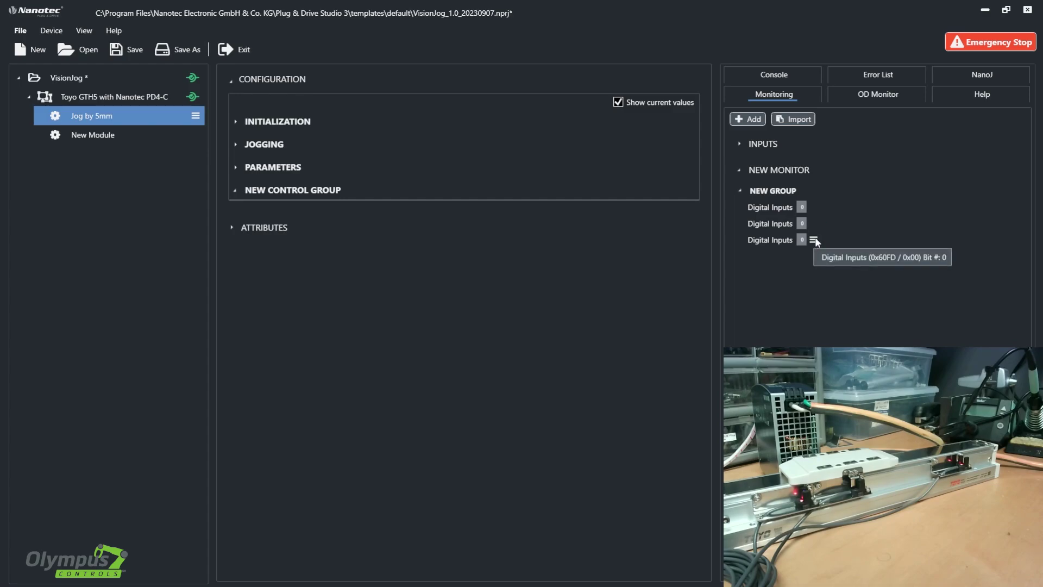
pyautogui.click(813, 207)
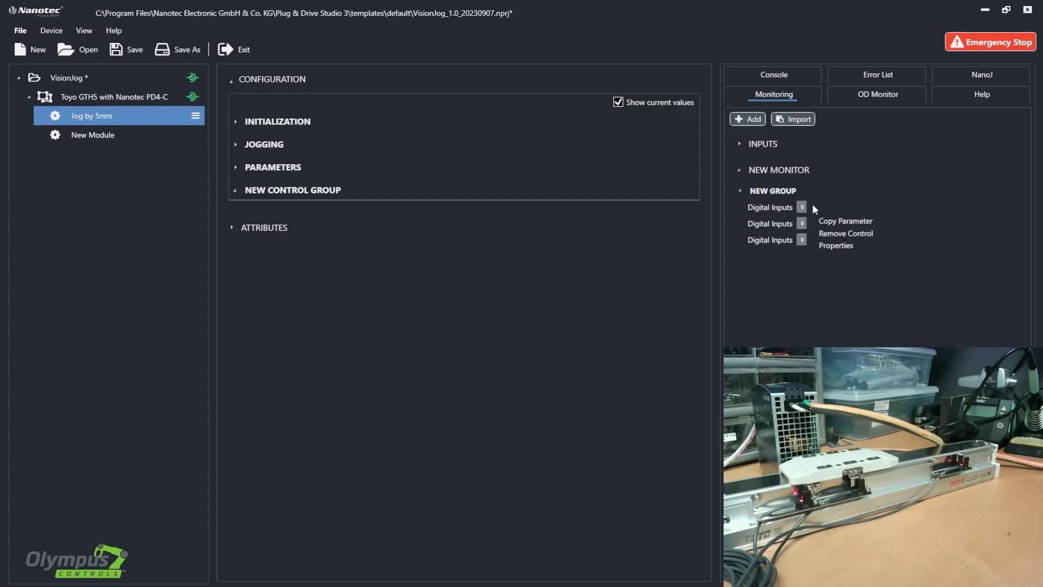
pyautogui.click(829, 244)
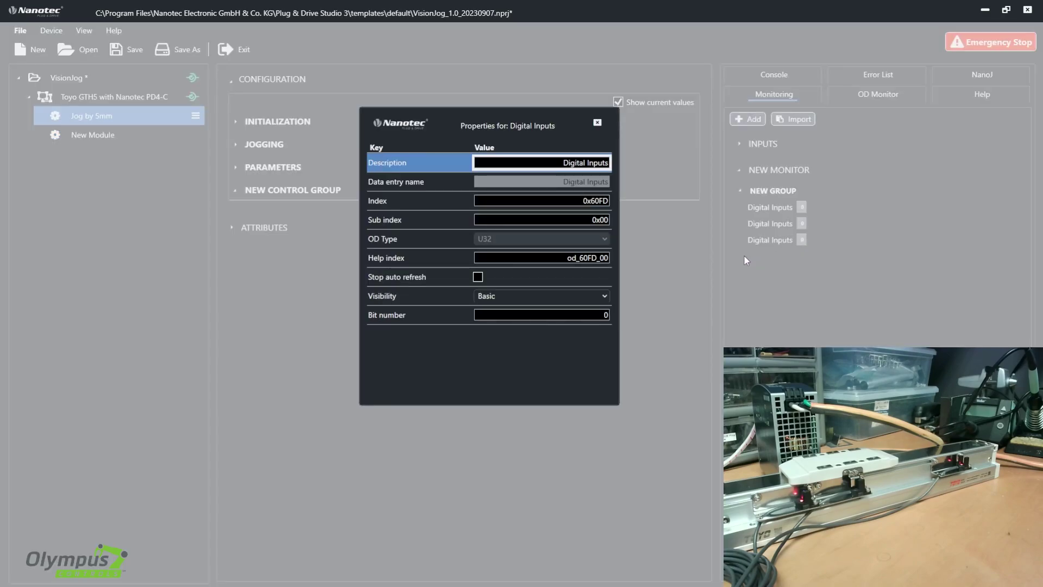
pyautogui.click(603, 315)
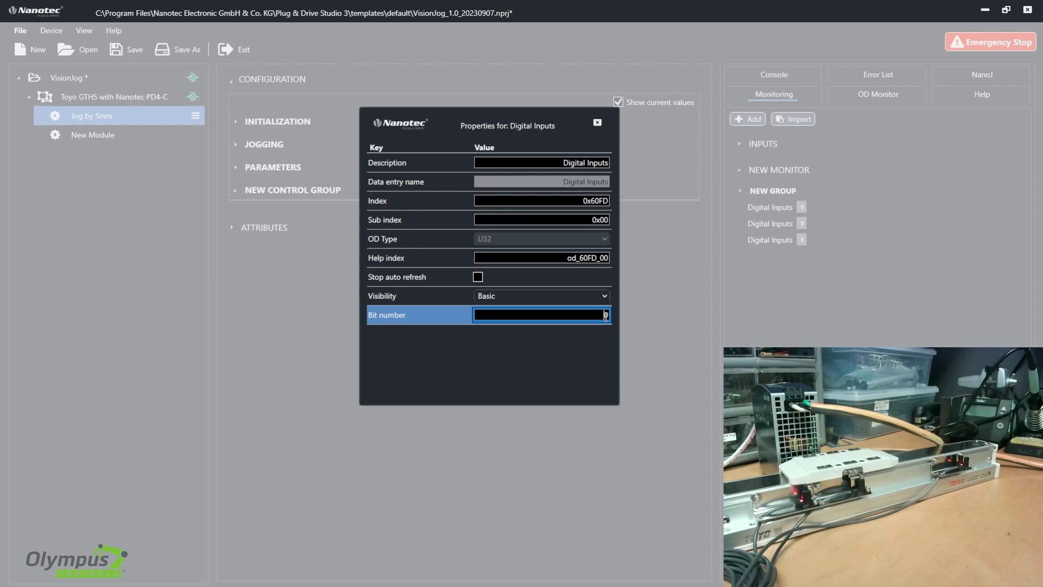
pyautogui.click(597, 123)
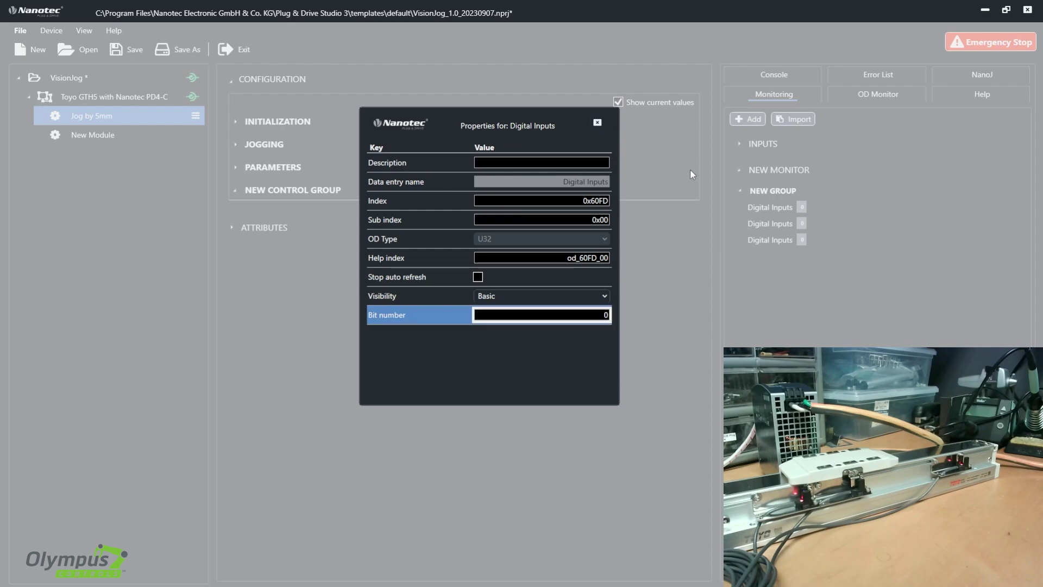
pyautogui.click(595, 123)
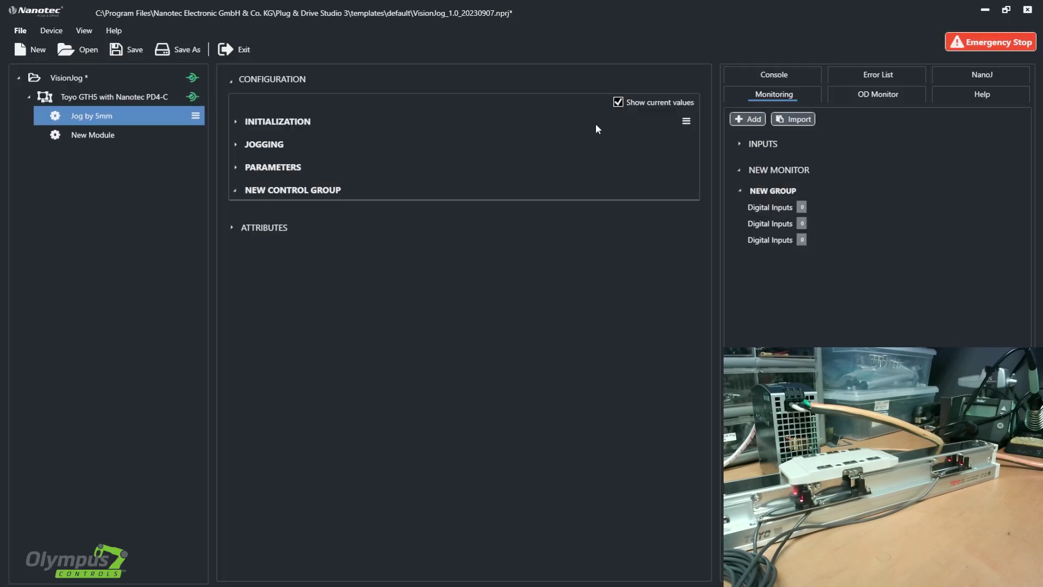
# Set the bit number of the second Digital Inputs control to 1
pyautogui.moveTo(782, 203)
pyautogui.click(813, 223)
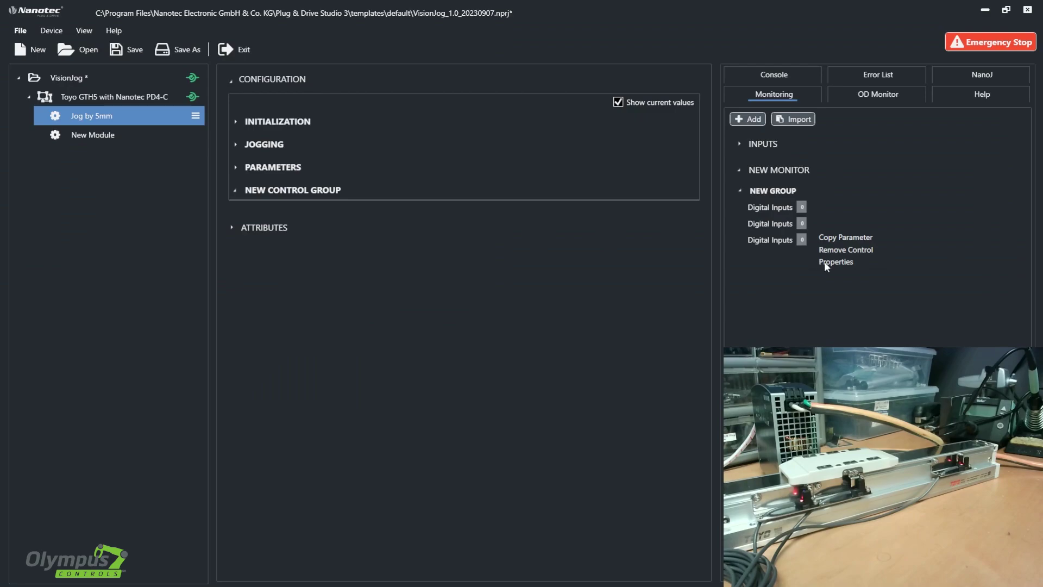
pyautogui.click(823, 261)
pyautogui.click(604, 315)
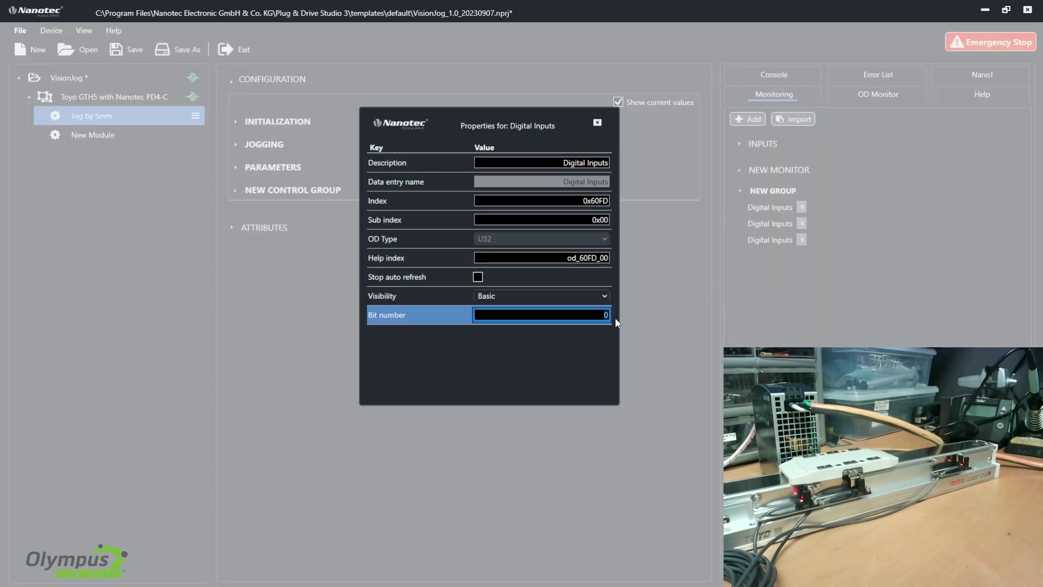
pyautogui.write('1')
pyautogui.click(598, 123)
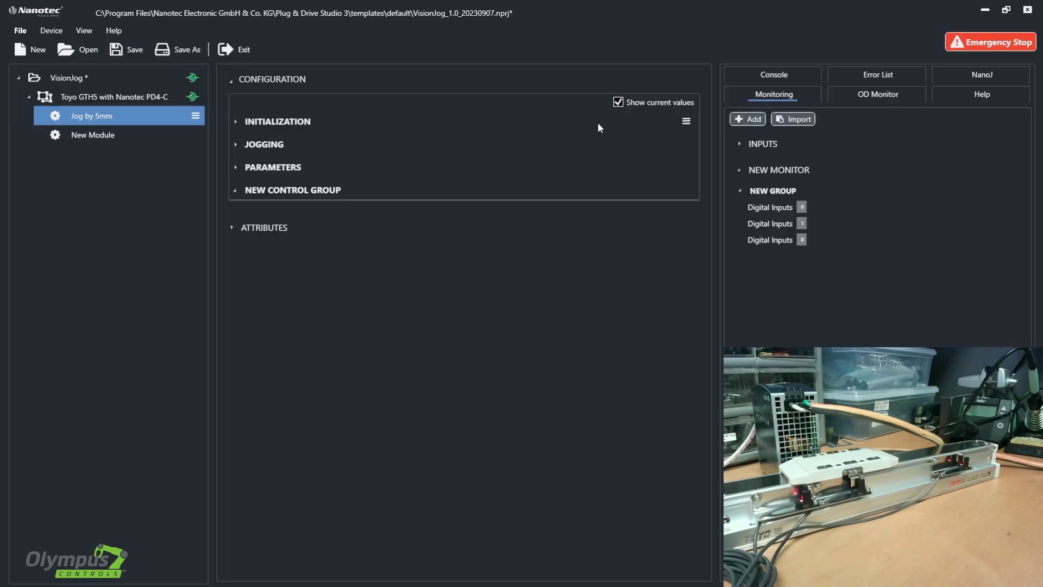
# Set the bit number of the third Digital Inputs control to 2 and check its LED in the monitoring group
pyautogui.rightClick(813, 239)
pyautogui.click(829, 277)
pyautogui.click(609, 315)
pyautogui.write('2')
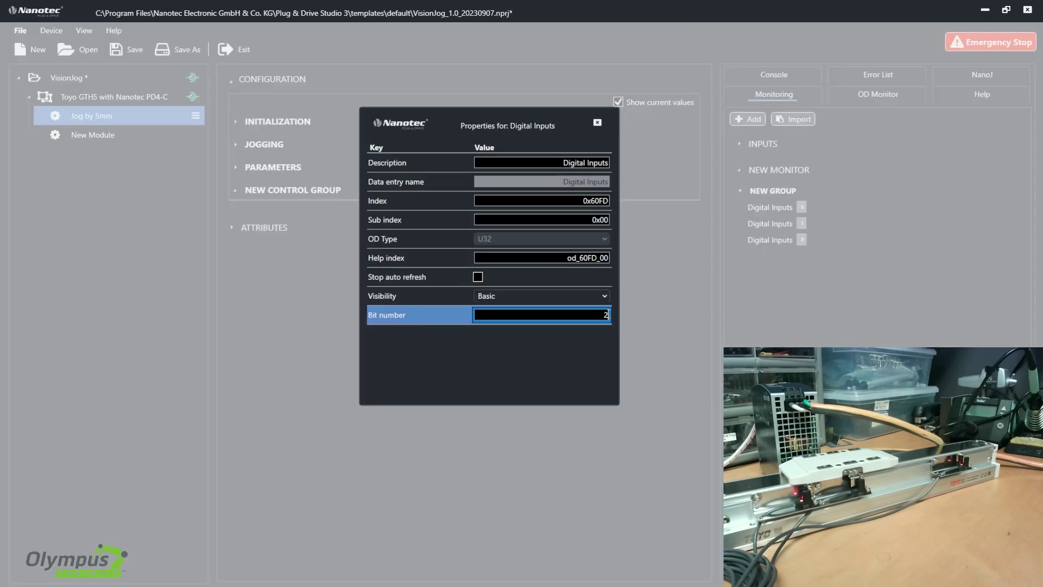
pyautogui.click(598, 122)
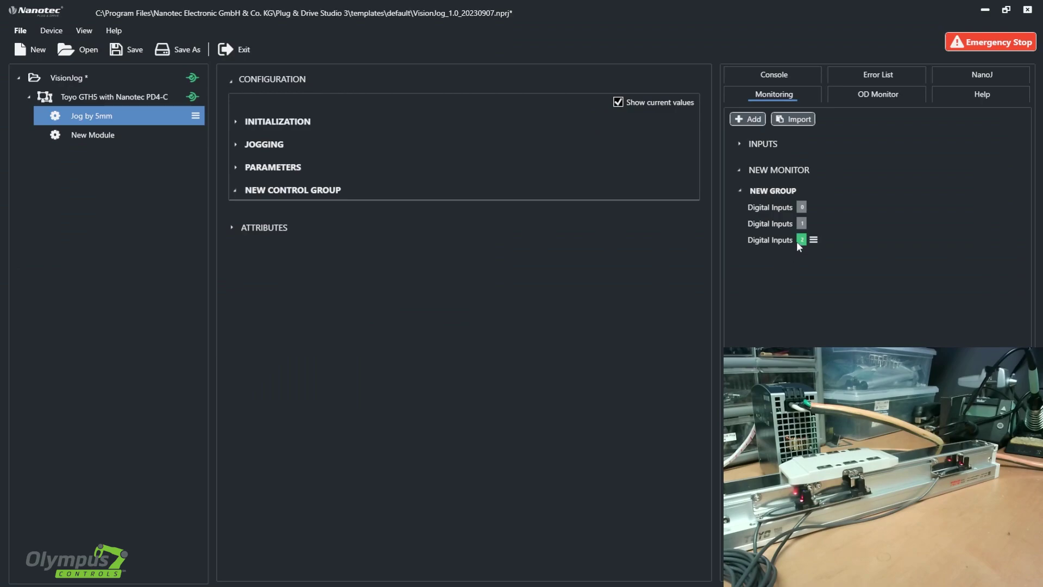
pyautogui.moveTo(802, 242)
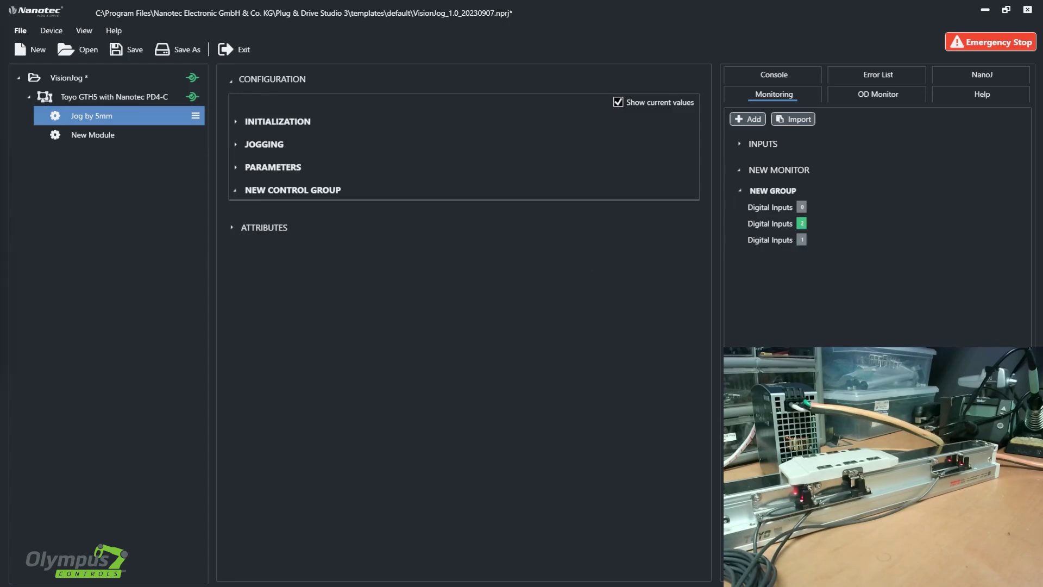
# Move the bit 2 Digital Inputs control above the bit 1 control and check its description property
pyautogui.moveTo(771, 240); pyautogui.dragTo(787, 227)
pyautogui.click(814, 224)
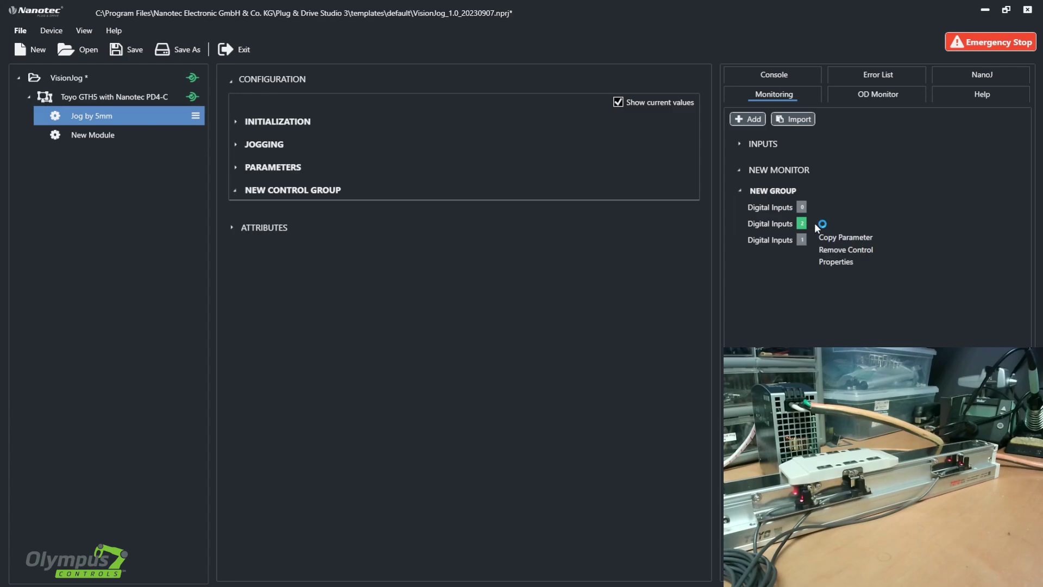
pyautogui.click(834, 262)
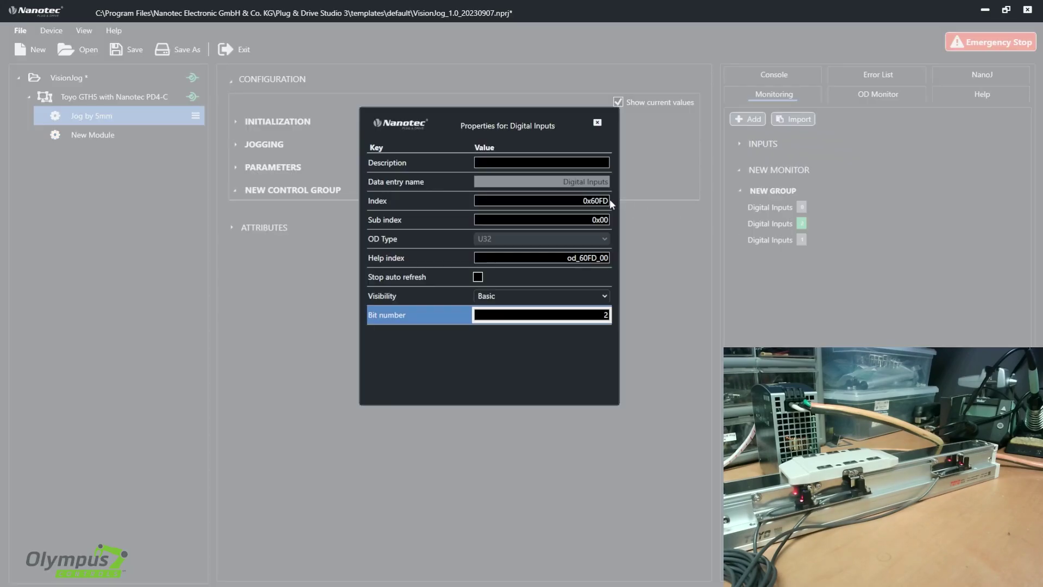
pyautogui.click(601, 162)
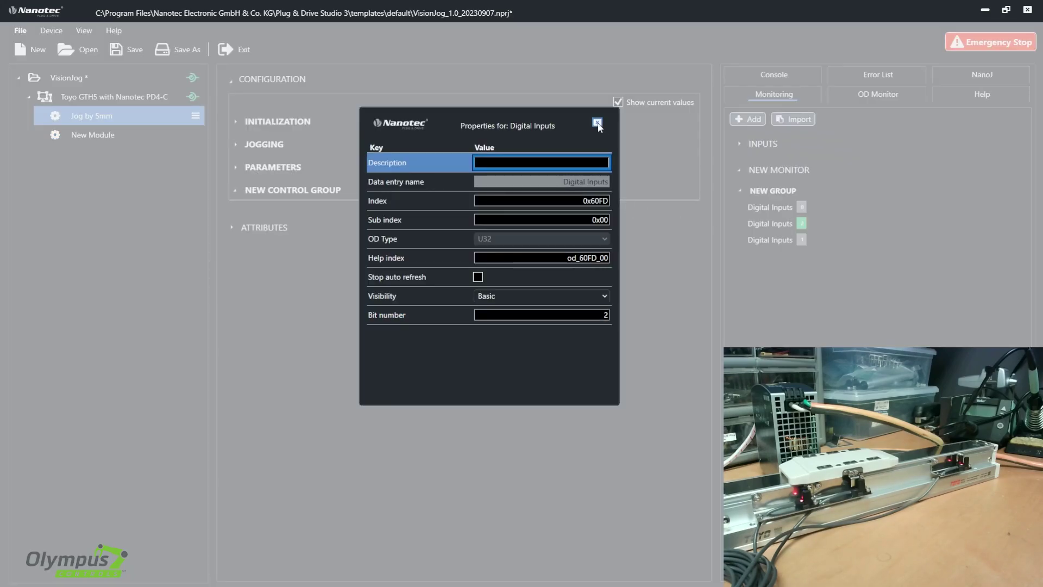
pyautogui.click(597, 123)
# Collapse the New Monitor module and expand the Limits and Home group of the Inputs monitor
pyautogui.click(741, 190)
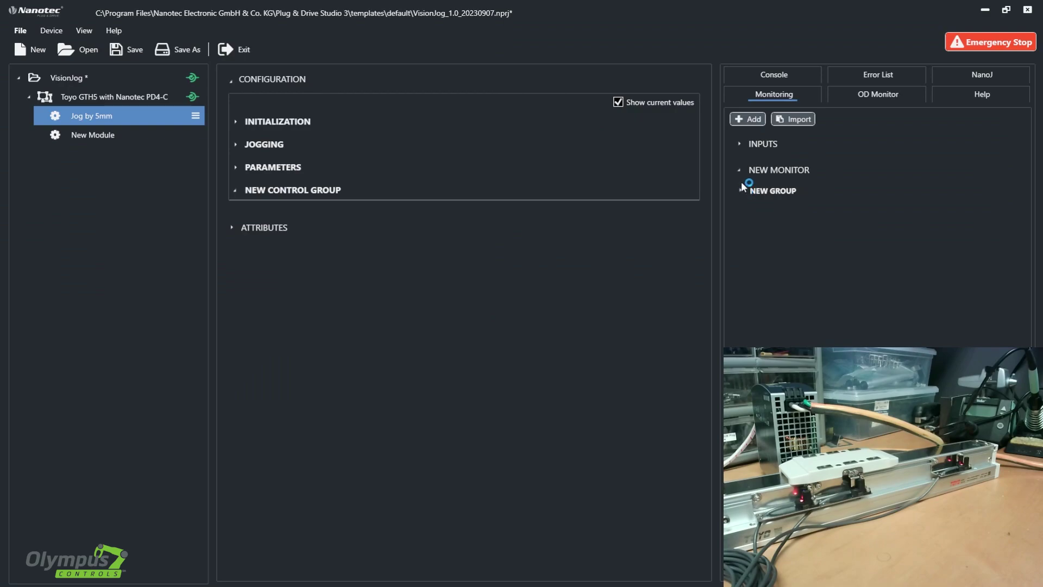
pyautogui.click(739, 169)
pyautogui.click(739, 144)
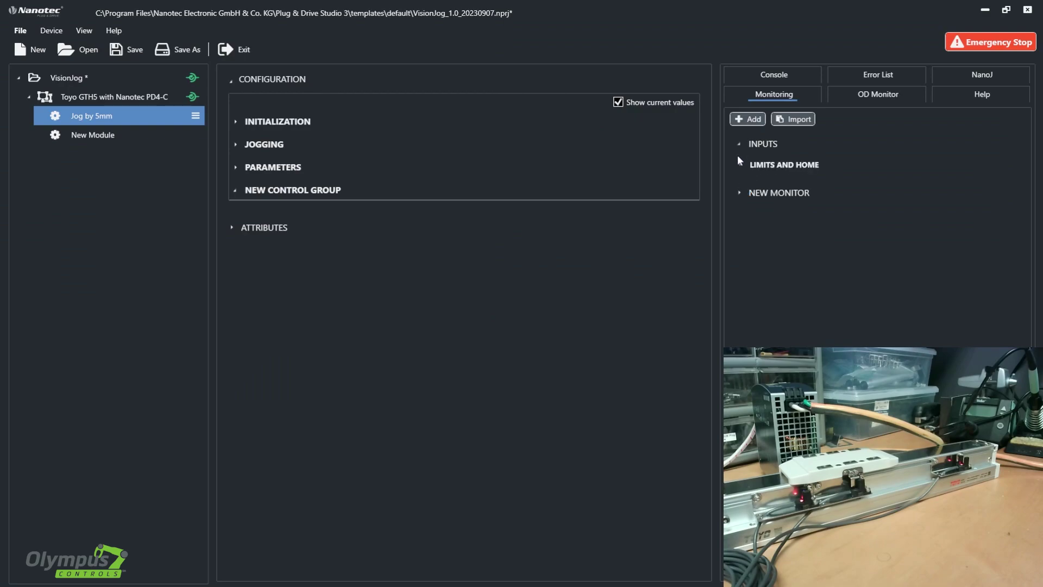
pyautogui.click(741, 164)
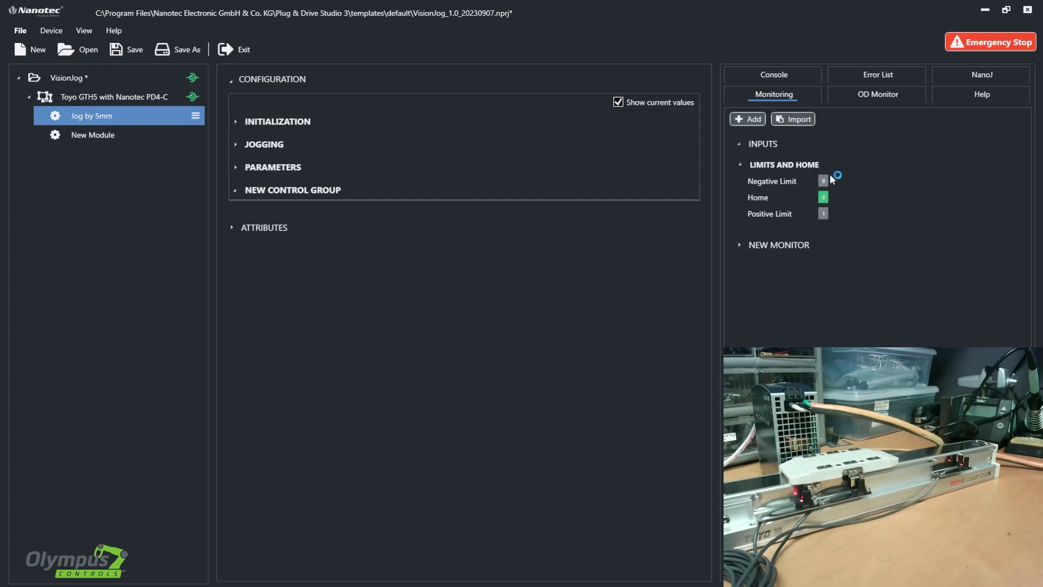
# Remove the New Monitor module from the monitoring list
pyautogui.rightClick(1007, 249)
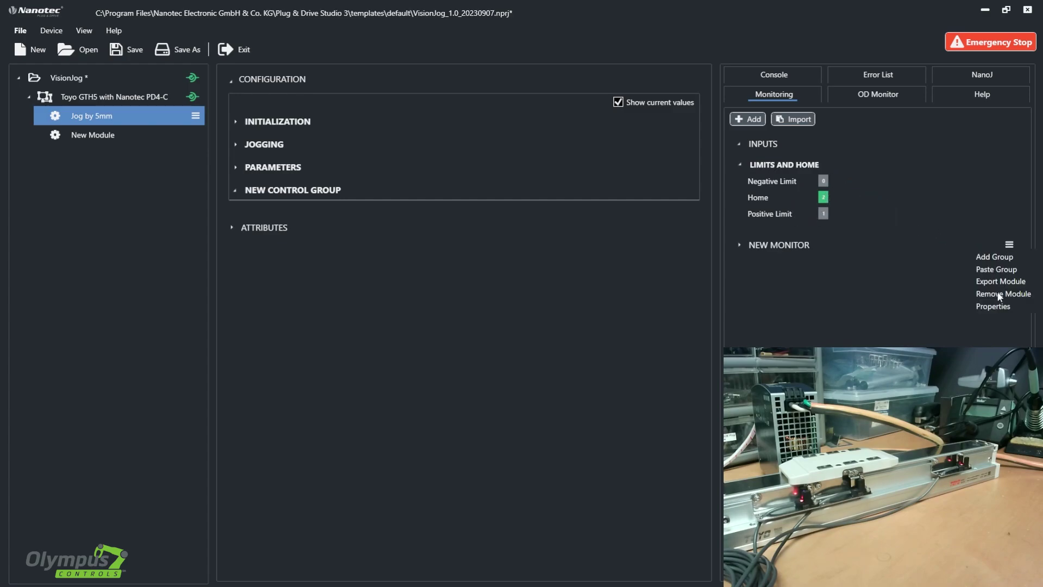
pyautogui.click(997, 294)
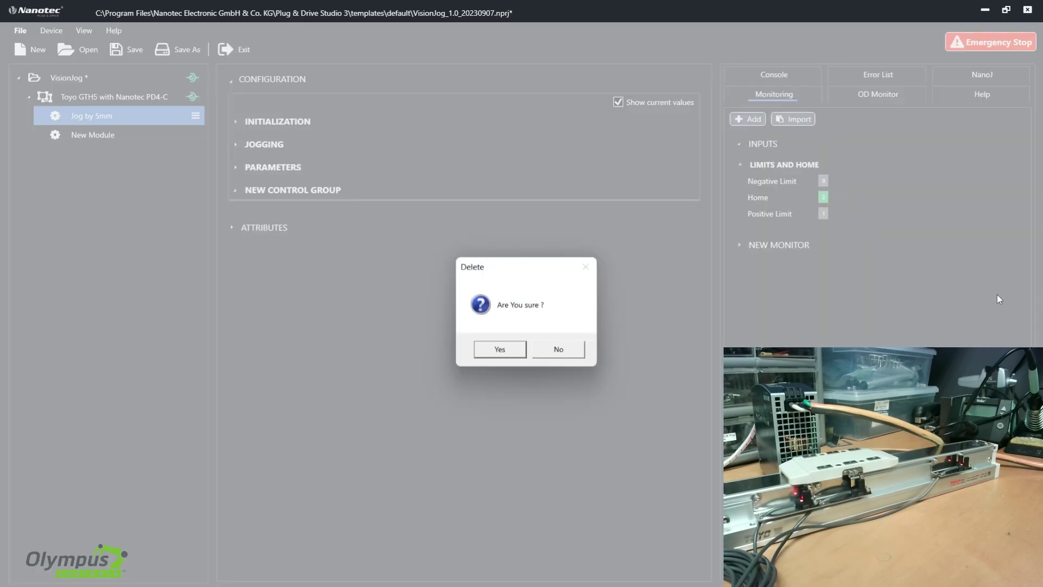
pyautogui.click(513, 348)
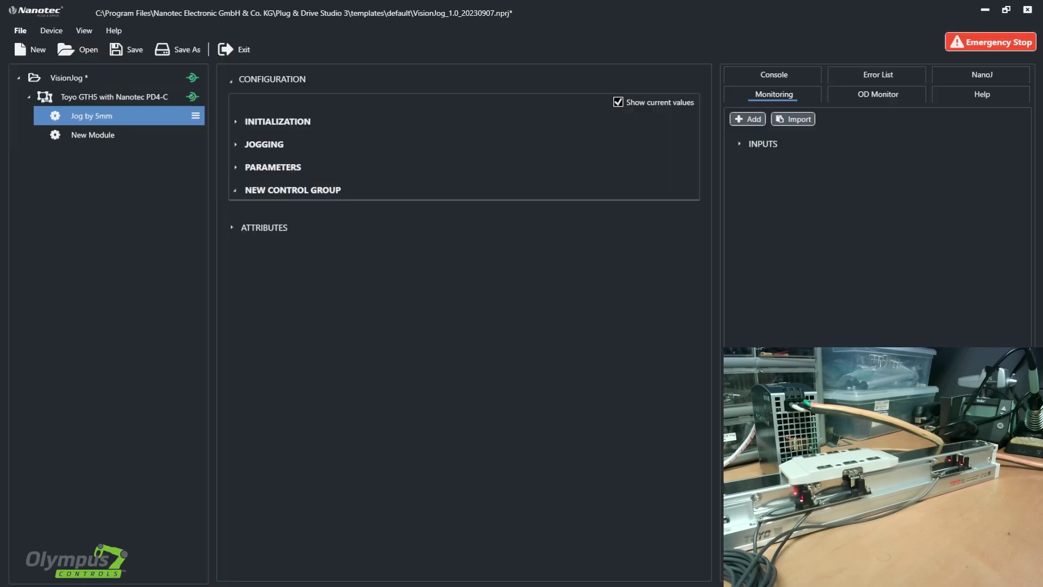
# Show the Limits and Home group again and inspect the bit assignments of its Negative Limit, Home and Positive Limit indicators
pyautogui.hotkey('ctrl', 'z')
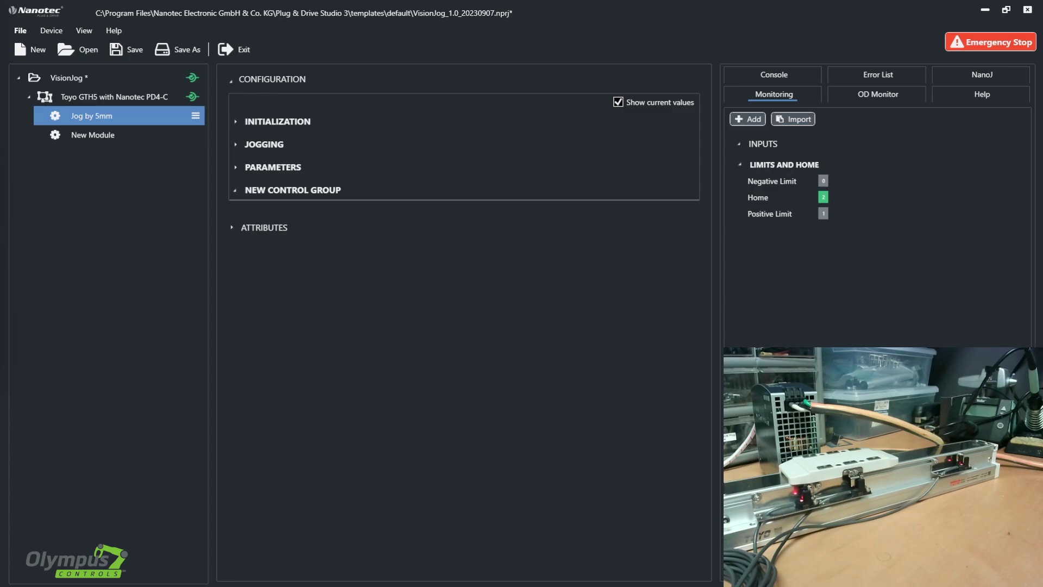
pyautogui.moveTo(824, 214)
pyautogui.moveTo(795, 197)
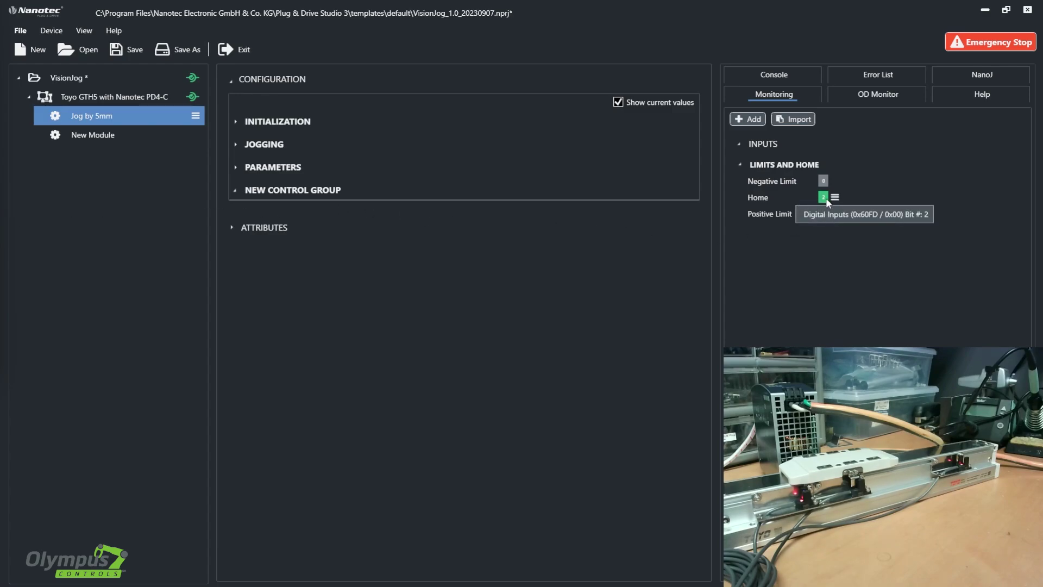
pyautogui.moveTo(824, 181)
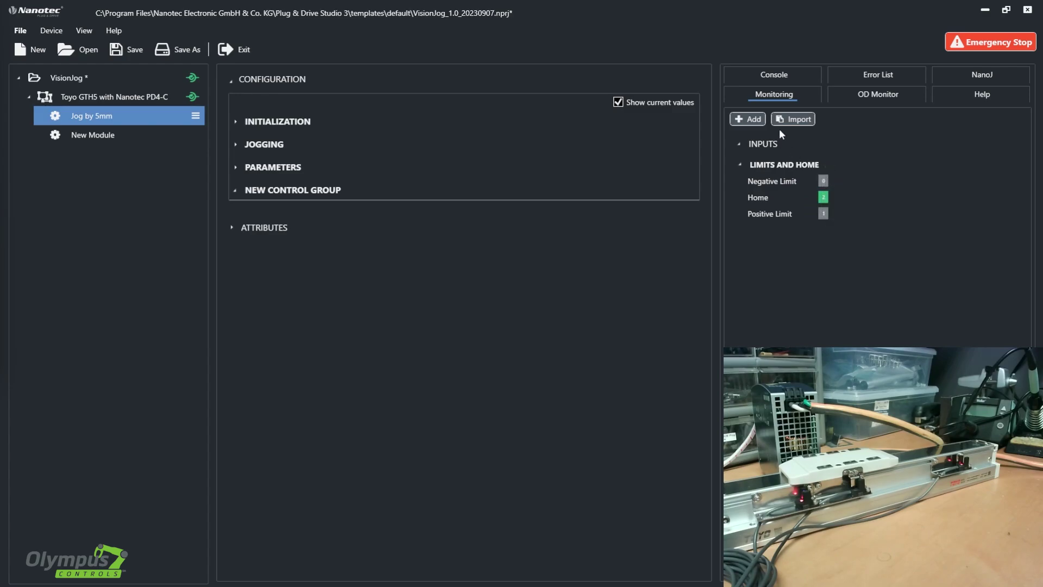
# Open the console and read the Digital inputs section (7.1.2) of the PD4C technical manual in Adobe Acrobat
pyautogui.click(774, 75)
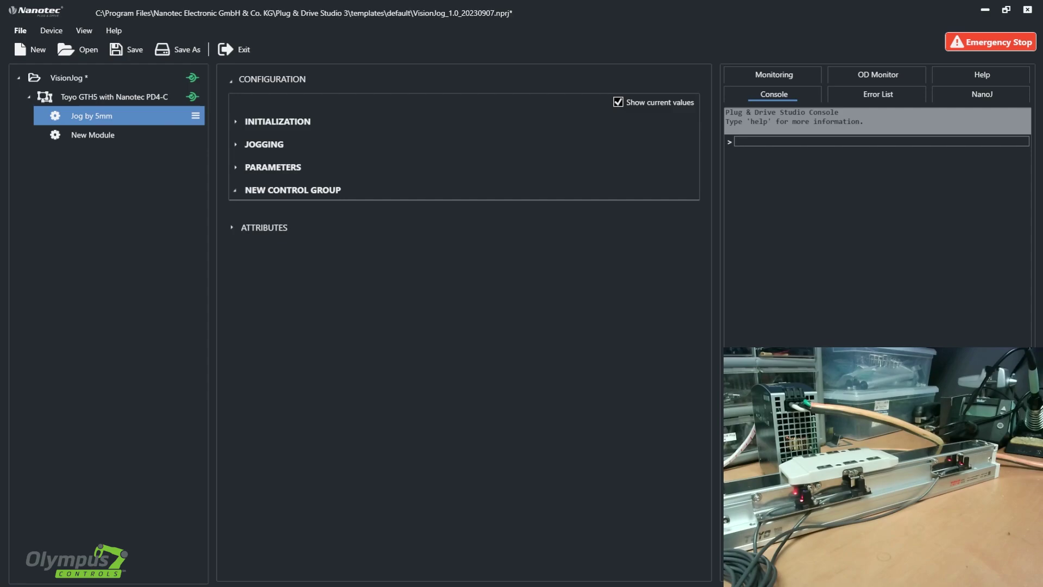
pyautogui.hotkey('alt', 'Tab')
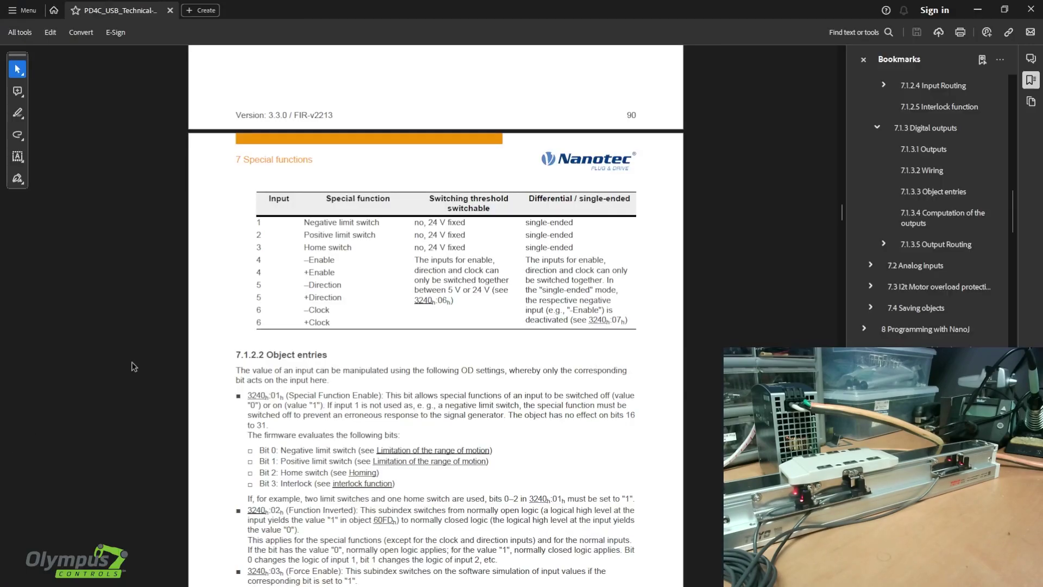
pyautogui.scroll(5, 472, 316)
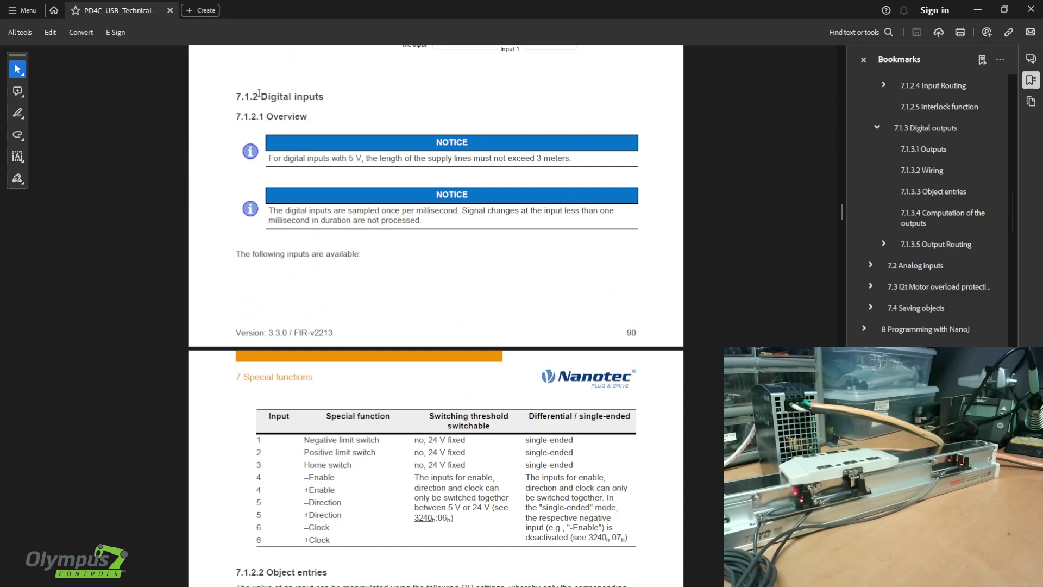
pyautogui.scroll(-2, 373, 263)
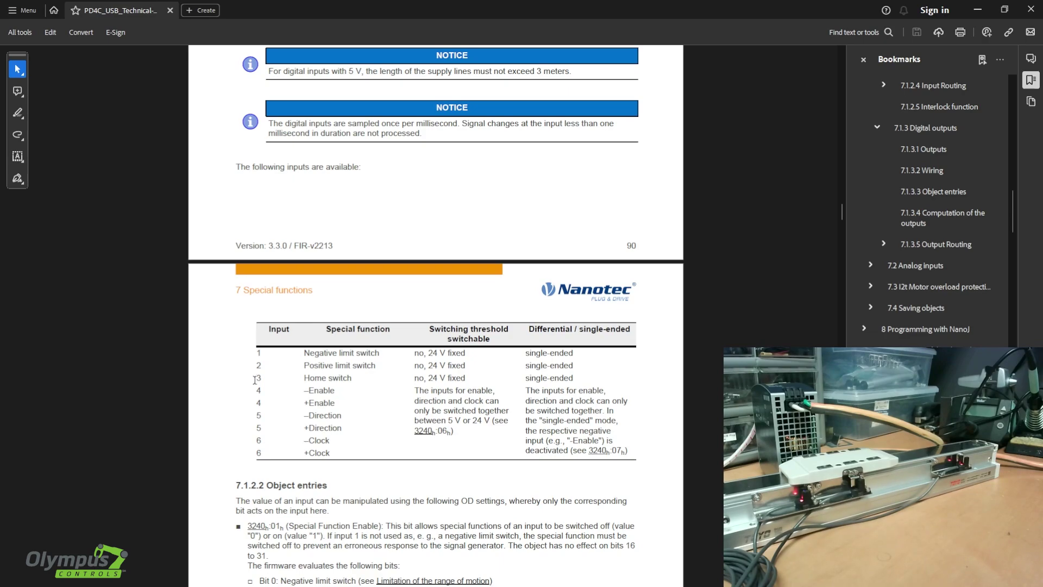
pyautogui.scroll(-2, 220, 443)
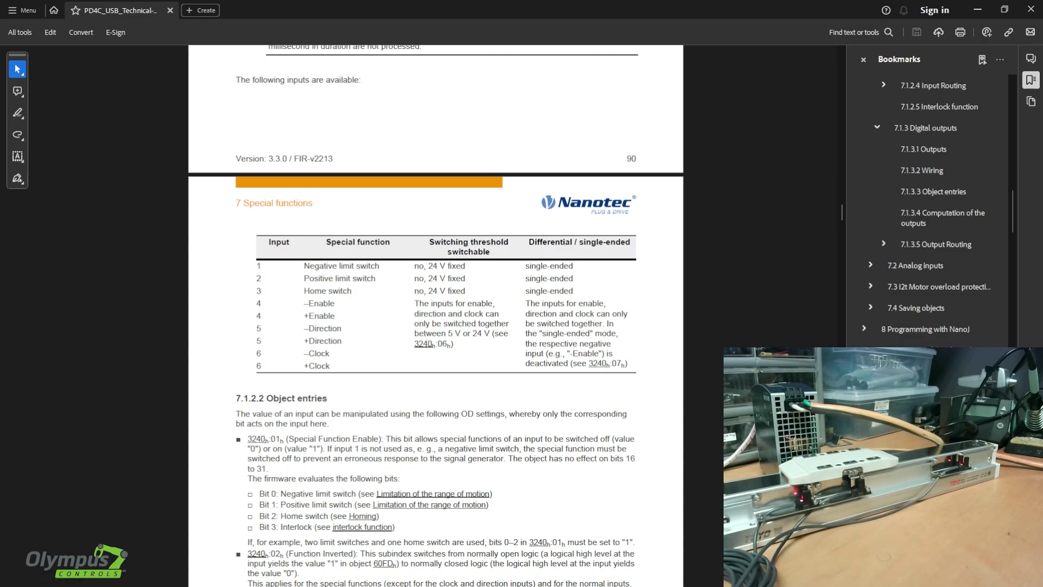
# Convert binary 111 to decimal in the Windows Calculator's Programmer mode
pyautogui.click(679, 575)
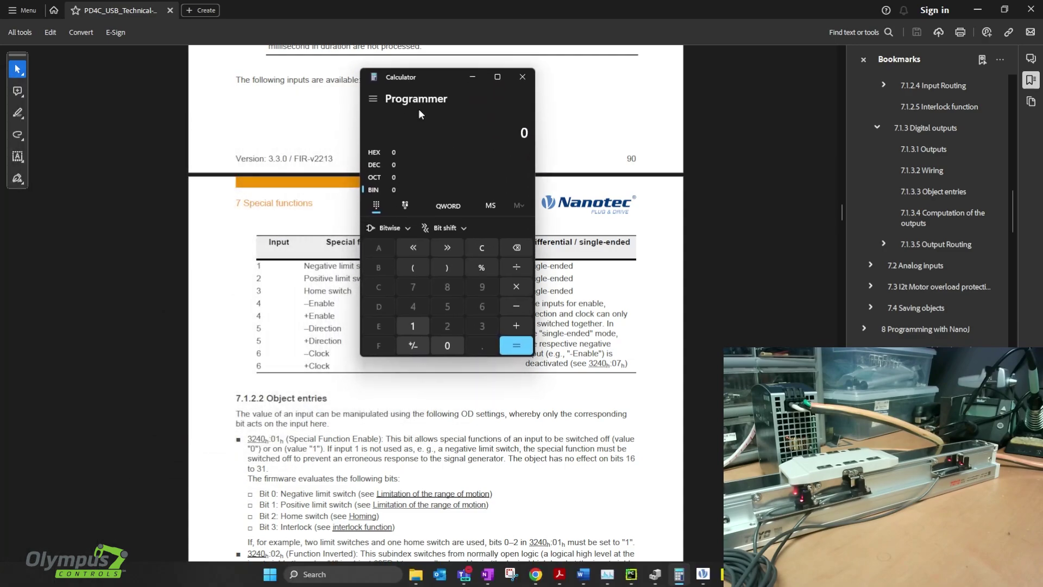
pyautogui.click(408, 326)
pyautogui.click(407, 325)
pyautogui.click(407, 325)
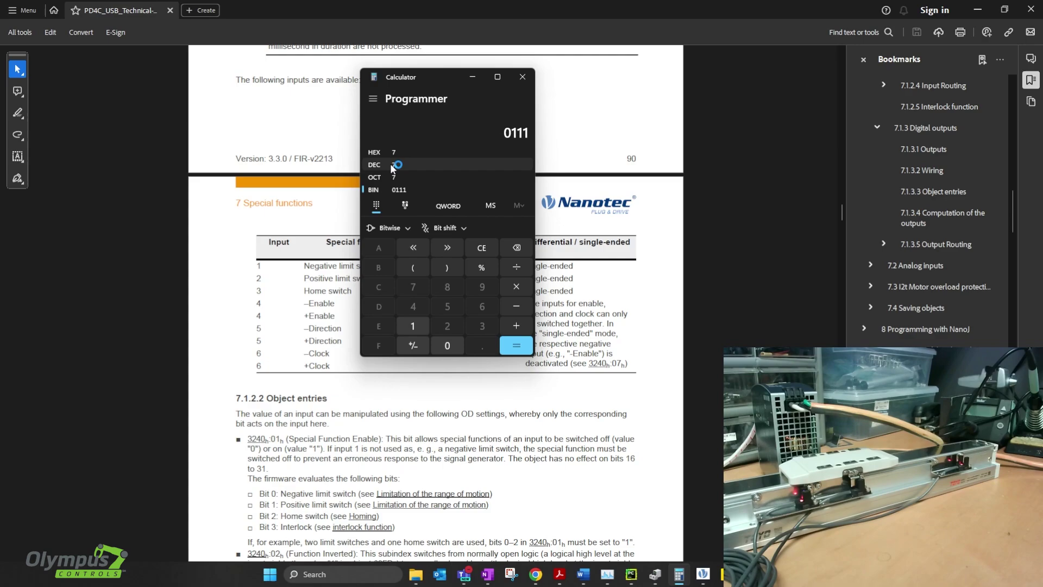
pyautogui.click(473, 77)
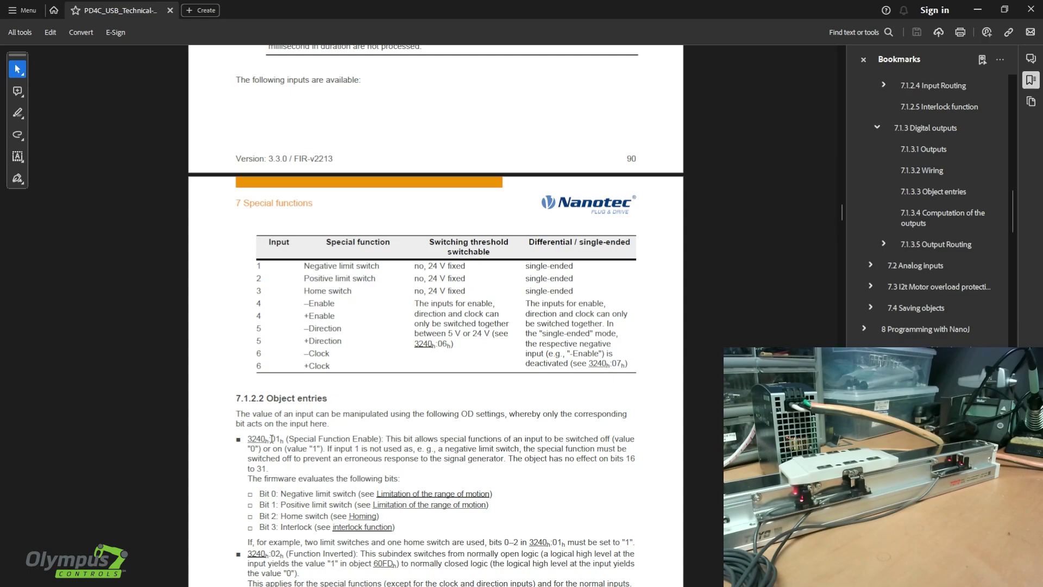
# Return to Plug & Drive Studio, write 3240:01=7 in the console, and check the Limits and Home monitor
pyautogui.click(977, 10)
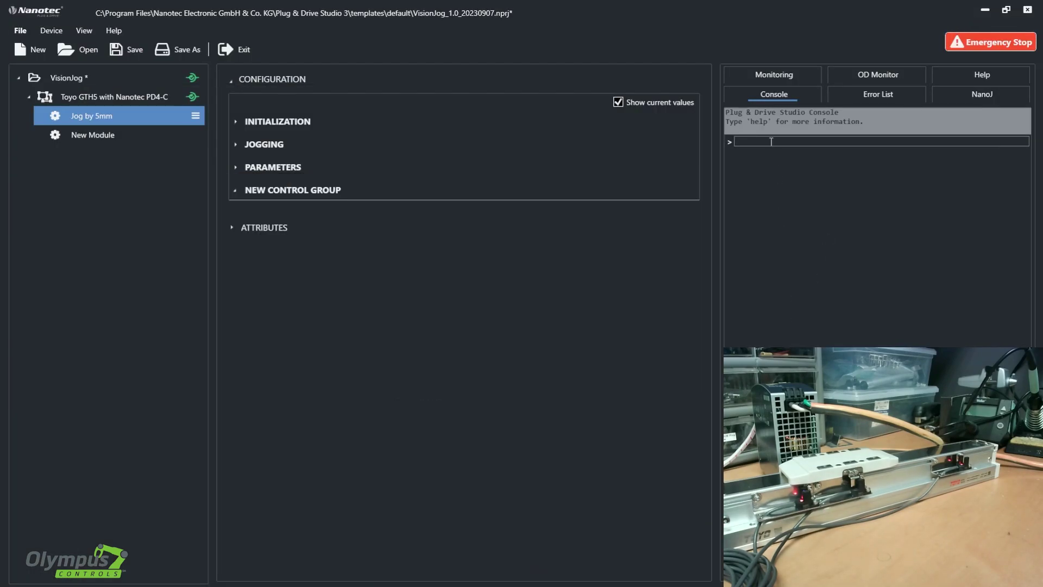
pyautogui.write('3240:01=7')
pyautogui.press('Return')
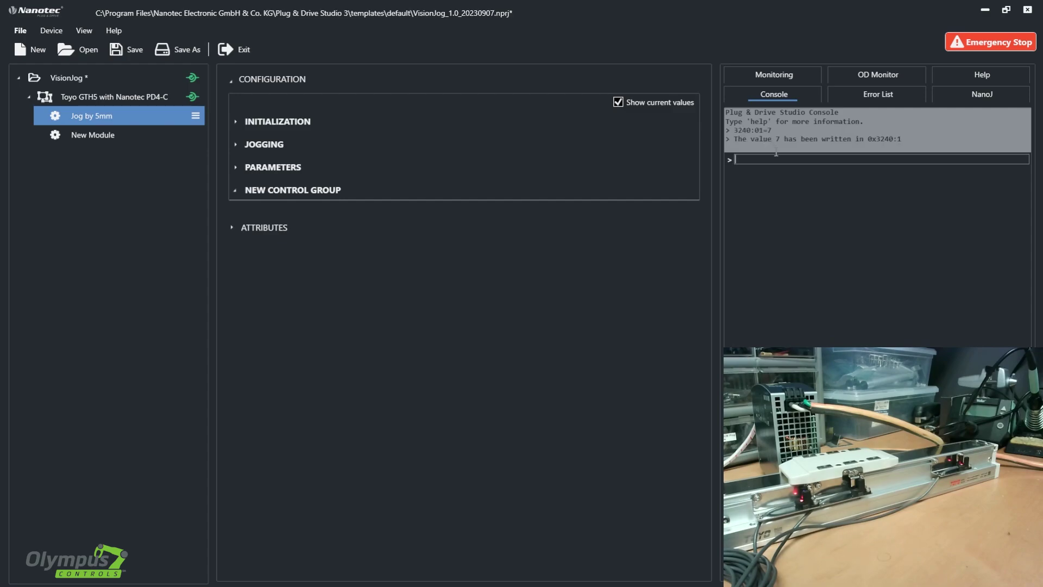
pyautogui.click(782, 81)
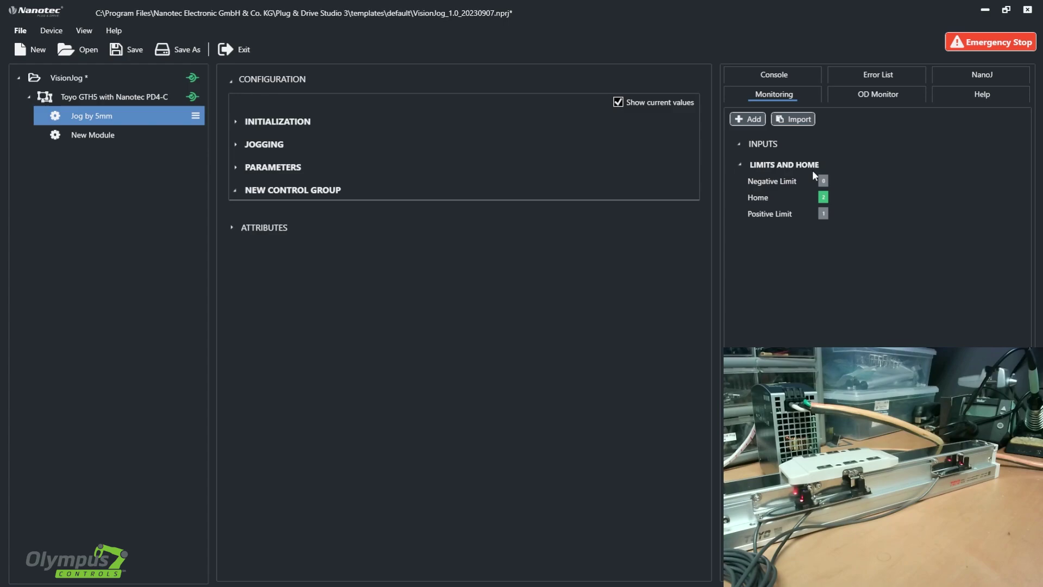
pyautogui.moveTo(824, 201)
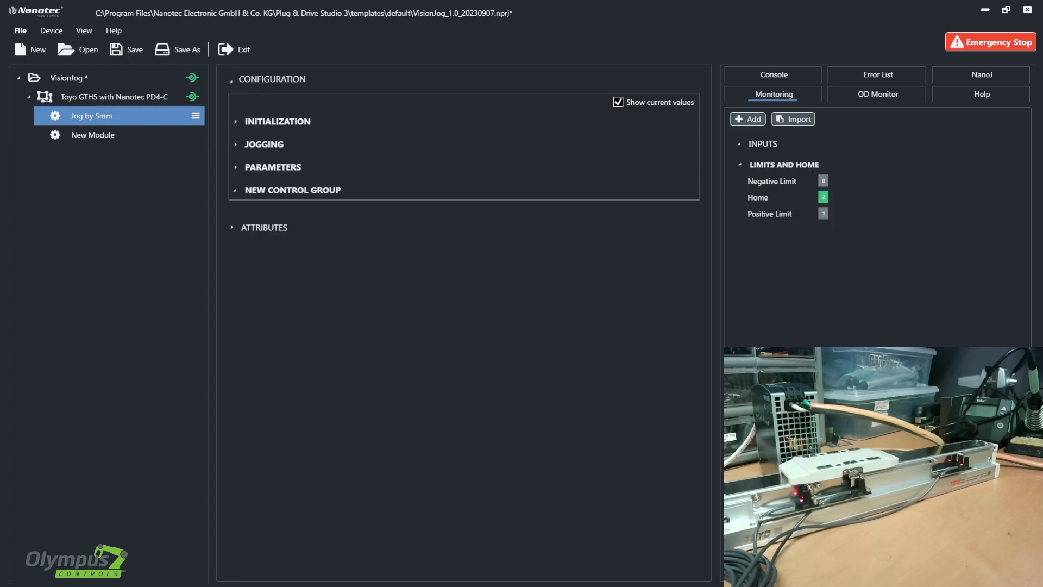
# Read section 5.4 of the PD4C manual in Adobe Acrobat for the object 3701h values, including the -1 factory setting
pyautogui.hotkey('alt', 'Tab')
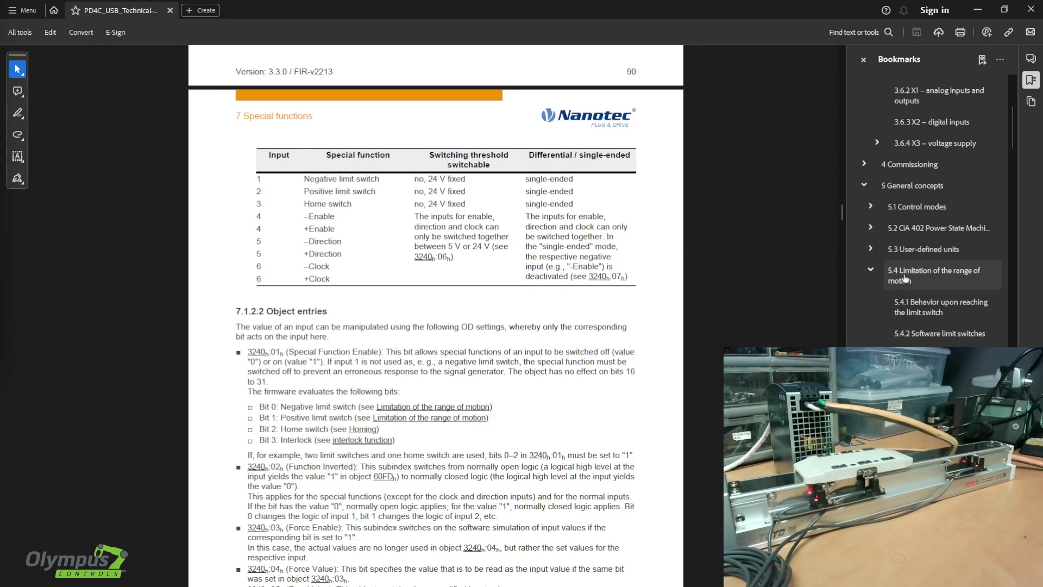
pyautogui.click(905, 279)
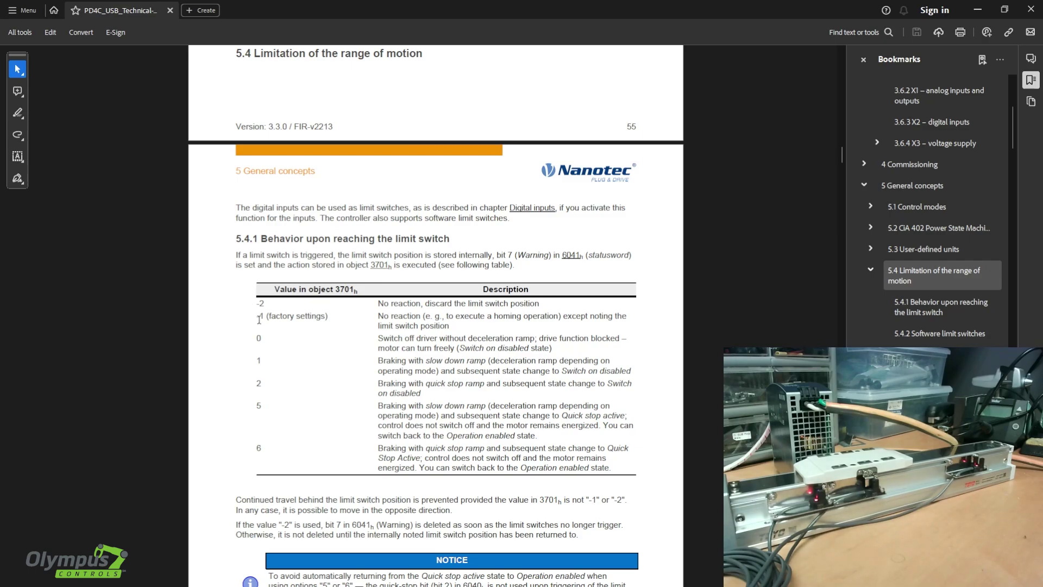
pyautogui.moveTo(255, 317); pyautogui.dragTo(421, 317)
pyautogui.click(369, 325)
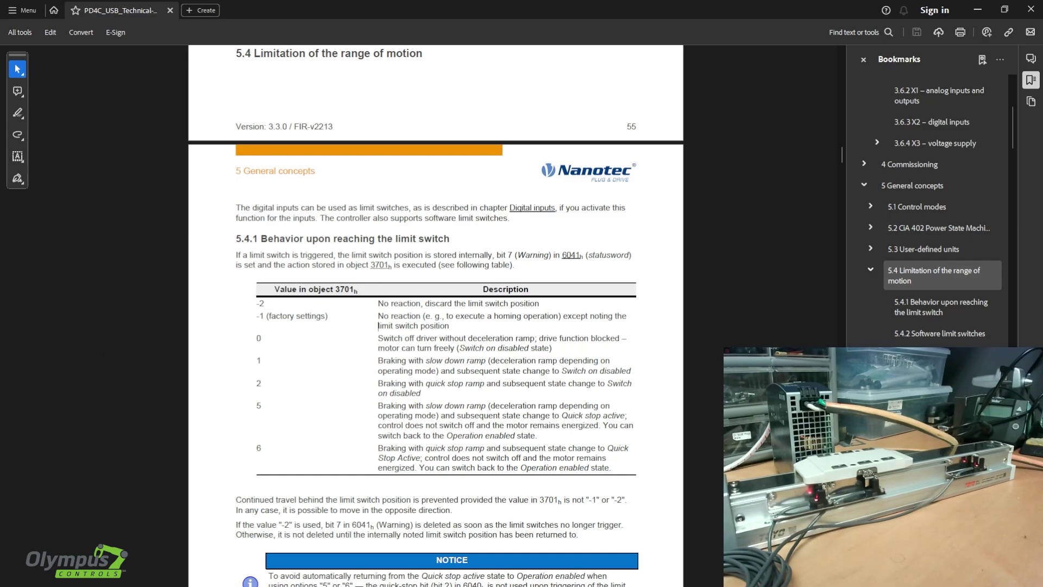
# Return to Plug & Drive Studio and add object 3701, Limit switch error option code, to the Parameters group as a Drop Down Control
pyautogui.hotkey('alt', 'Tab')
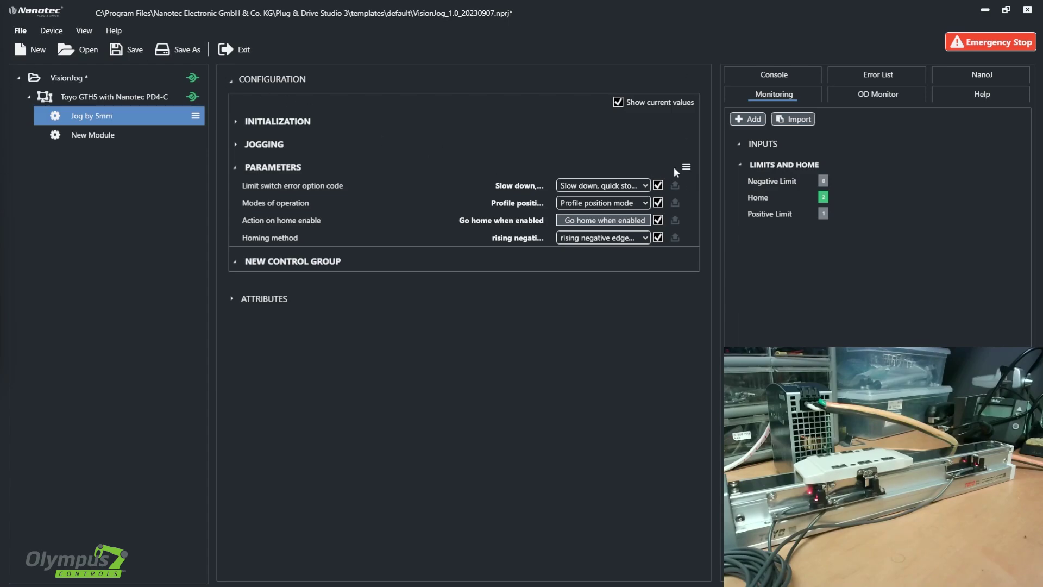
pyautogui.click(686, 167)
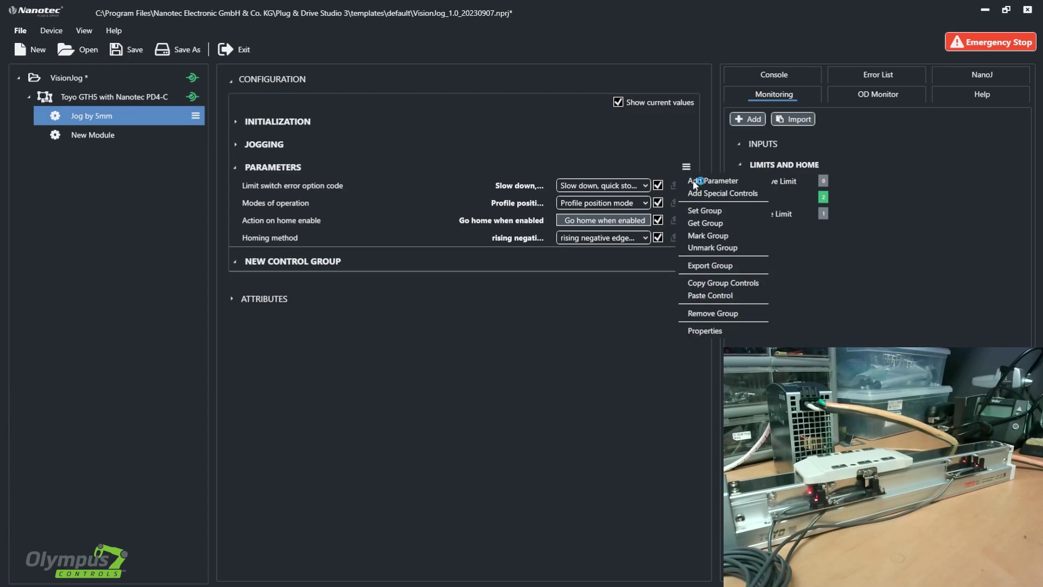
pyautogui.click(693, 186)
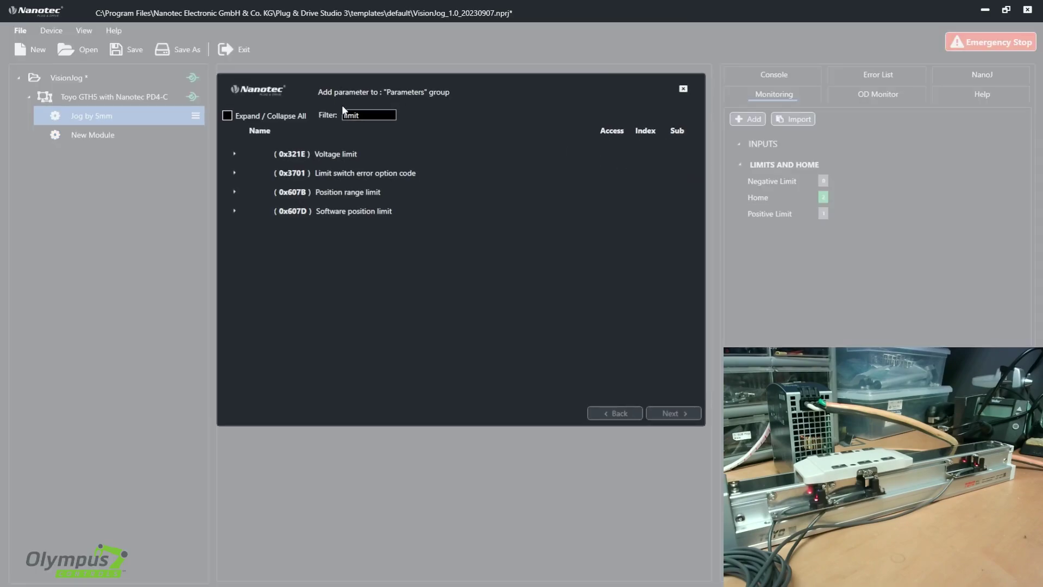
pyautogui.doubleClick(366, 115)
pyautogui.write('3701')
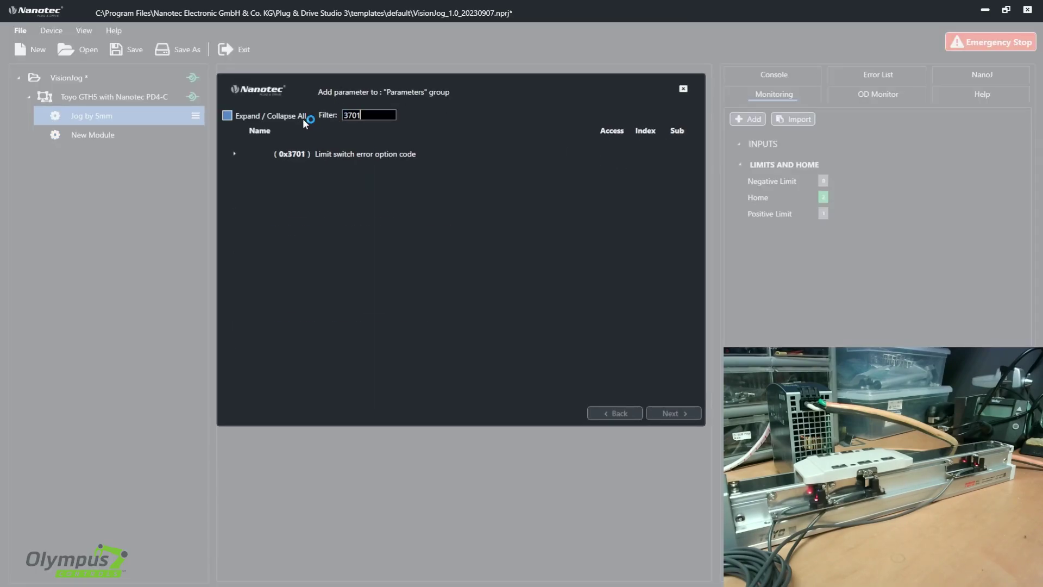
pyautogui.click(234, 154)
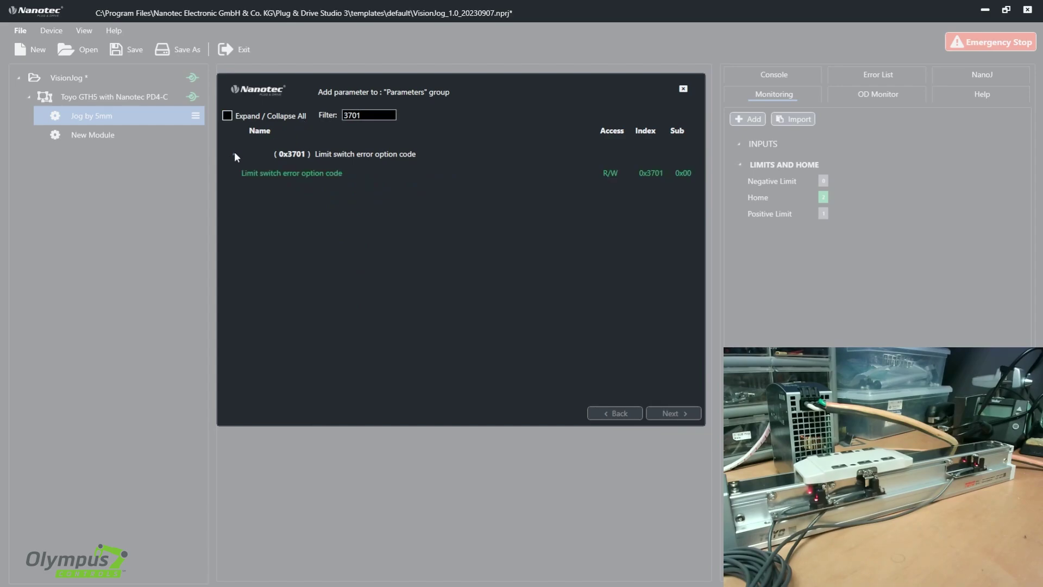
pyautogui.click(269, 174)
pyautogui.click(677, 415)
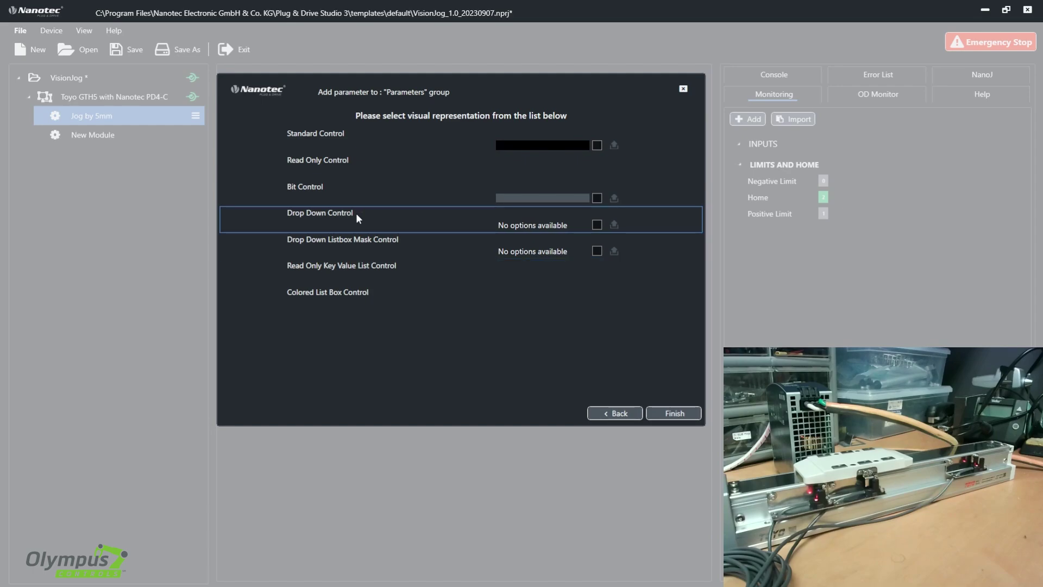
pyautogui.click(337, 216)
pyautogui.click(674, 413)
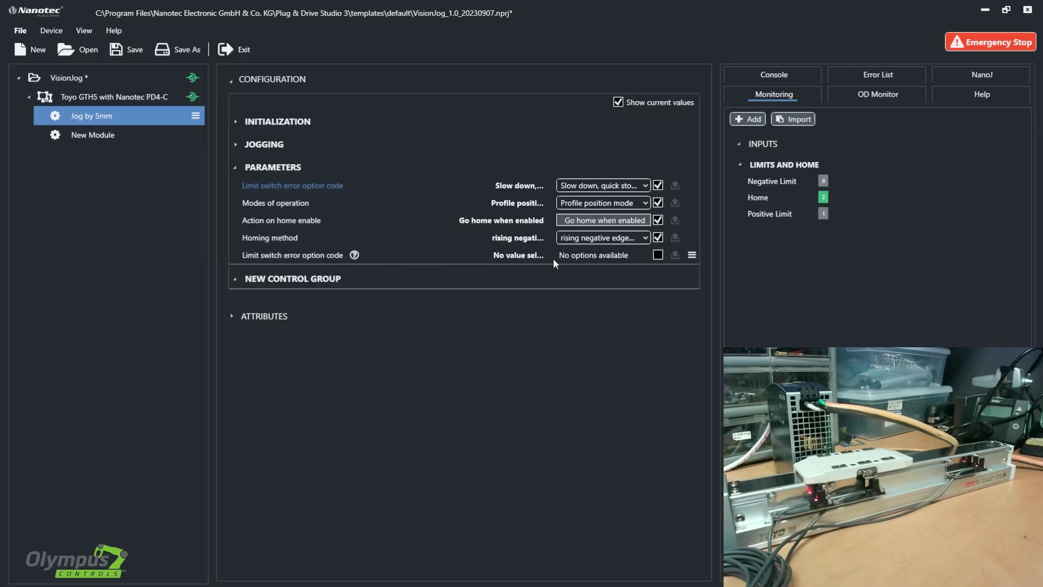
# Enter the OD values -1, 2 and 5 in the combo box item list of the newly added limit switch parameter
pyautogui.click(691, 254)
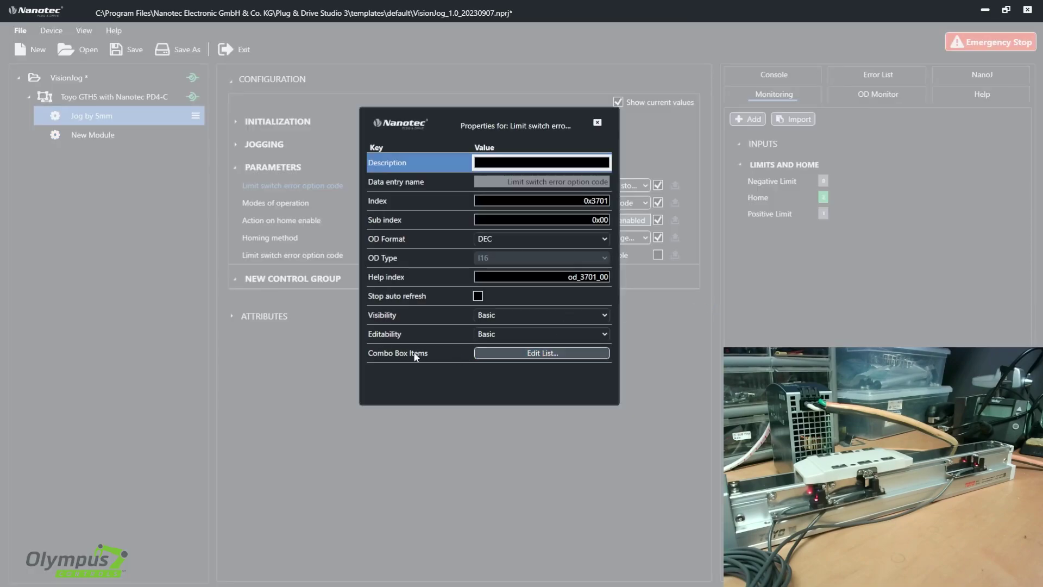
pyautogui.click(539, 356)
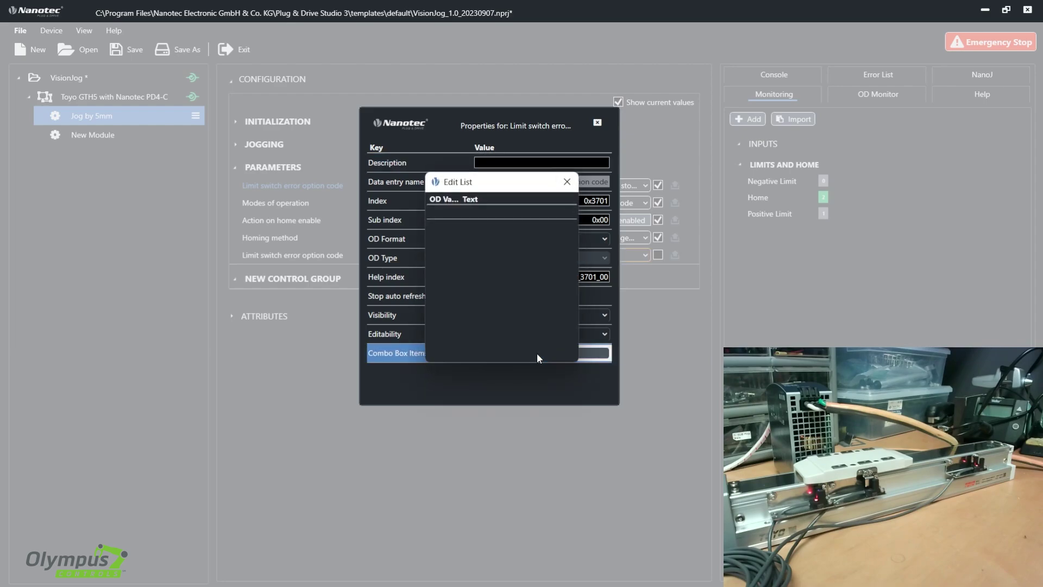
pyautogui.click(443, 212)
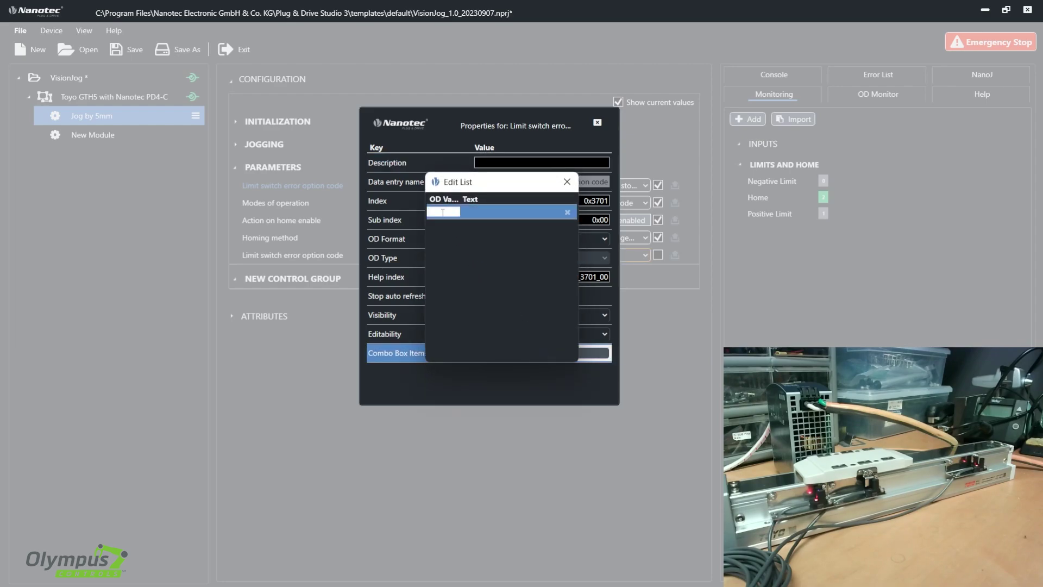
pyautogui.write('-1')
pyautogui.press('Return')
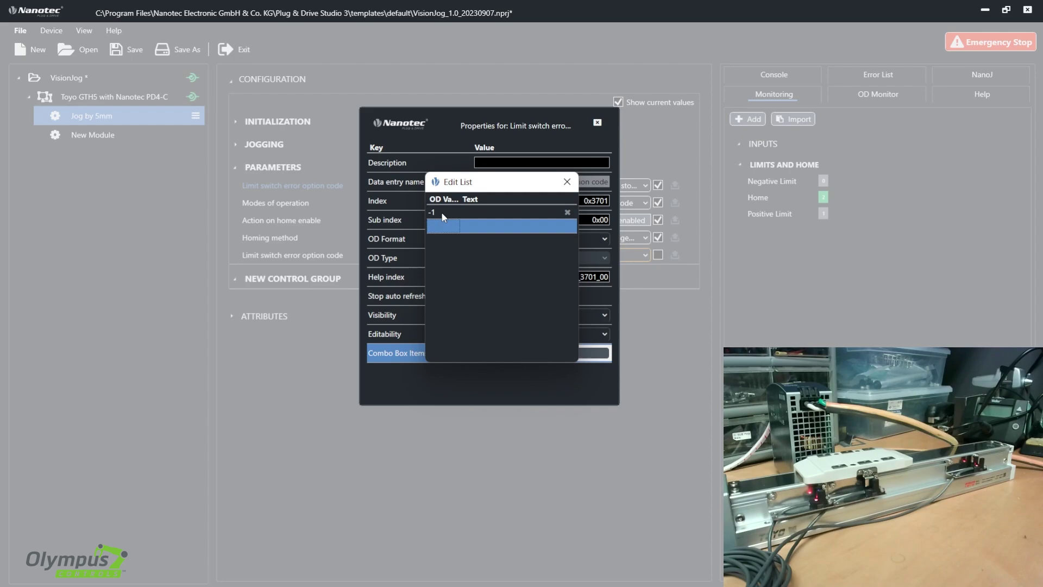
pyautogui.click(439, 224)
pyautogui.write('2')
pyautogui.press('Return')
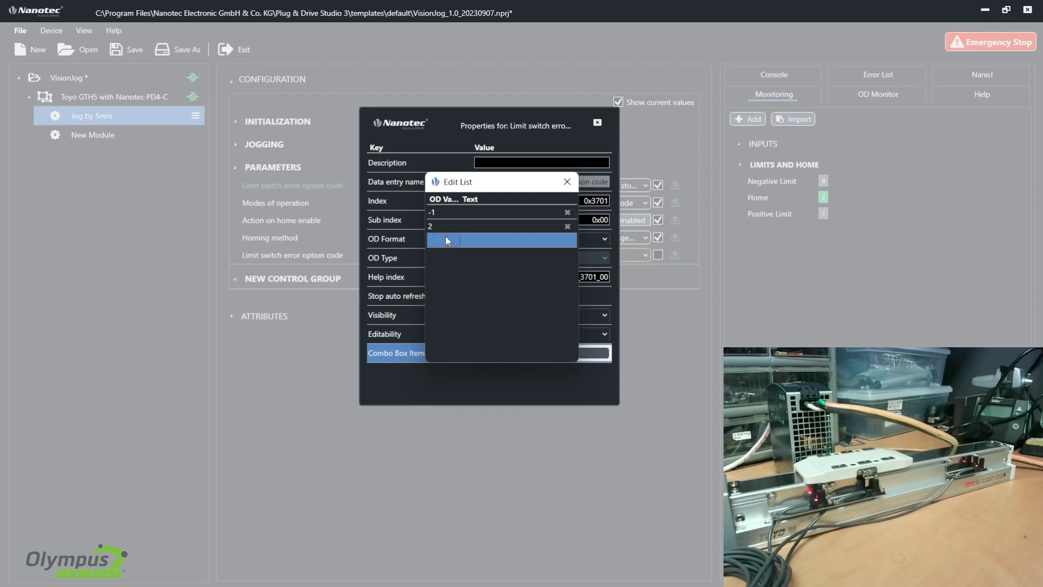
pyautogui.click(445, 239)
pyautogui.write('5')
pyautogui.click(469, 246)
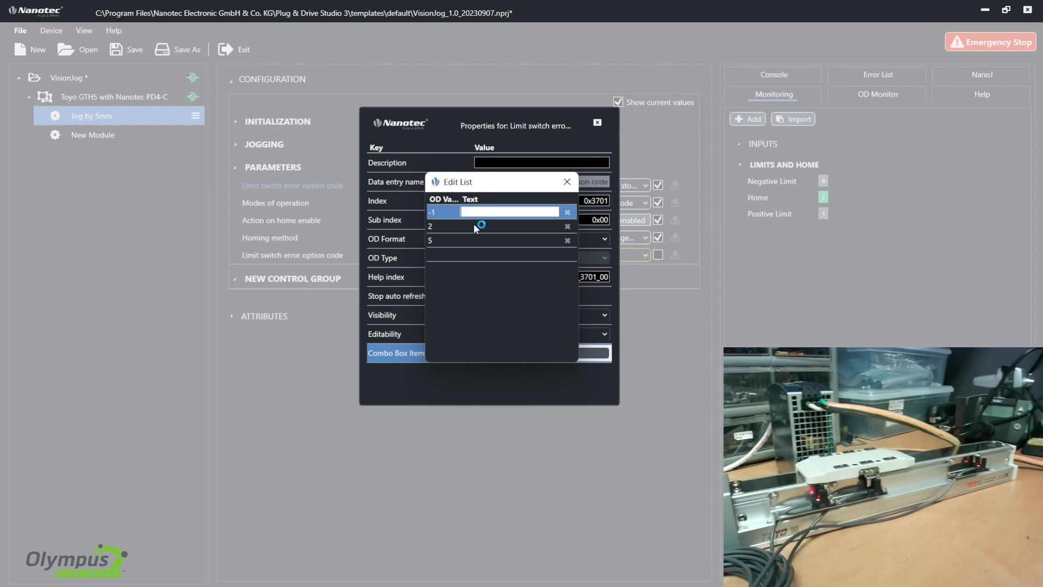
pyautogui.click(472, 239)
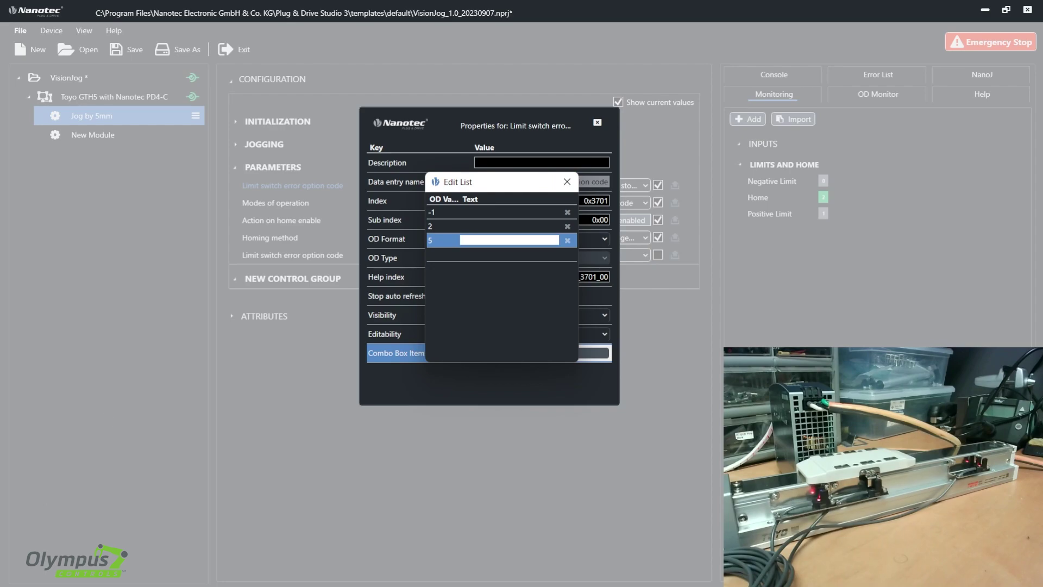
# Switch to Adobe Acrobat and check the descriptions of 3701h values -1, 2 and 5 in section 5.4.1 of the manual
pyautogui.hotkey('alt', 'Tab')
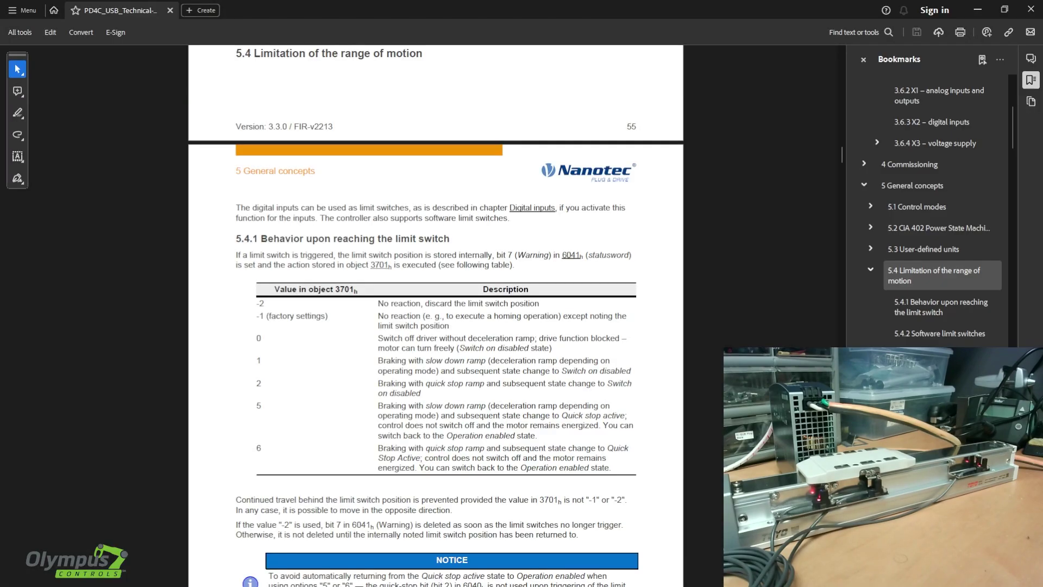
pyautogui.moveTo(255, 317); pyautogui.dragTo(264, 317)
pyautogui.moveTo(257, 383); pyautogui.dragTo(261, 407)
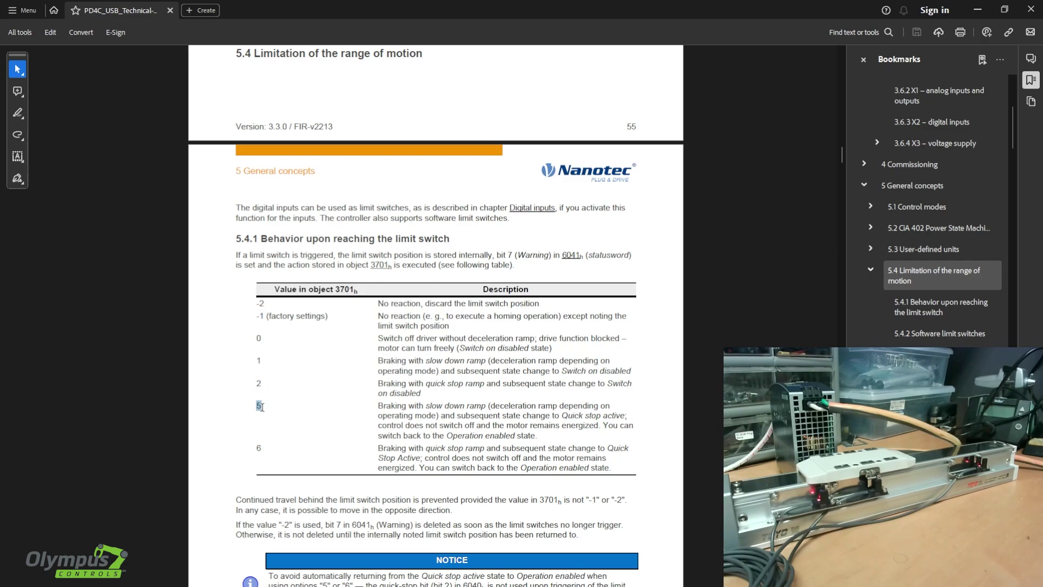
pyautogui.click(351, 454)
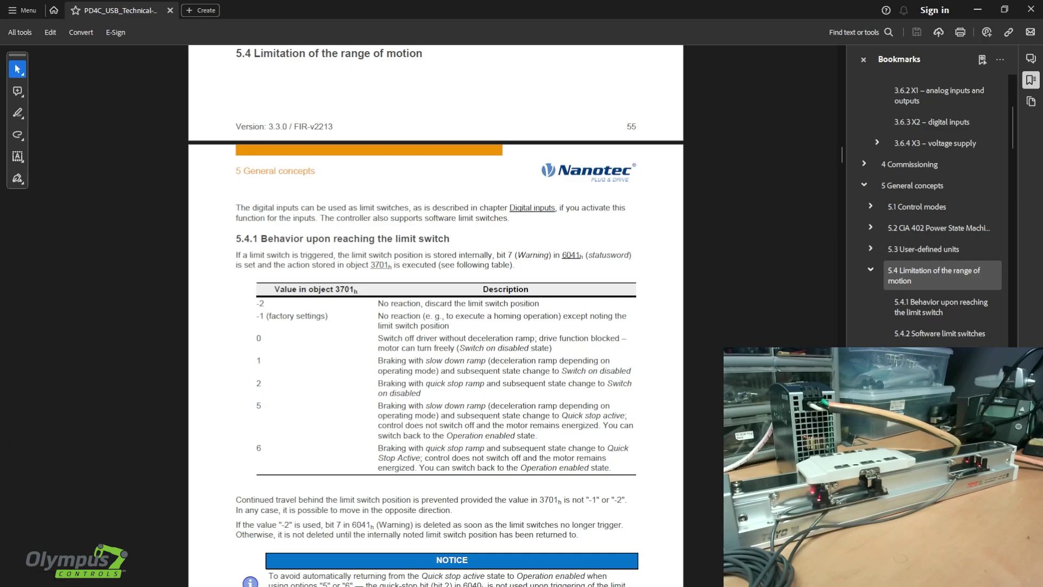
# Back in Plug & Drive Studio, set the limit switch error option code to "No reaction, motor enabled" and write it to the controller
pyautogui.hotkey('alt', 'Tab')
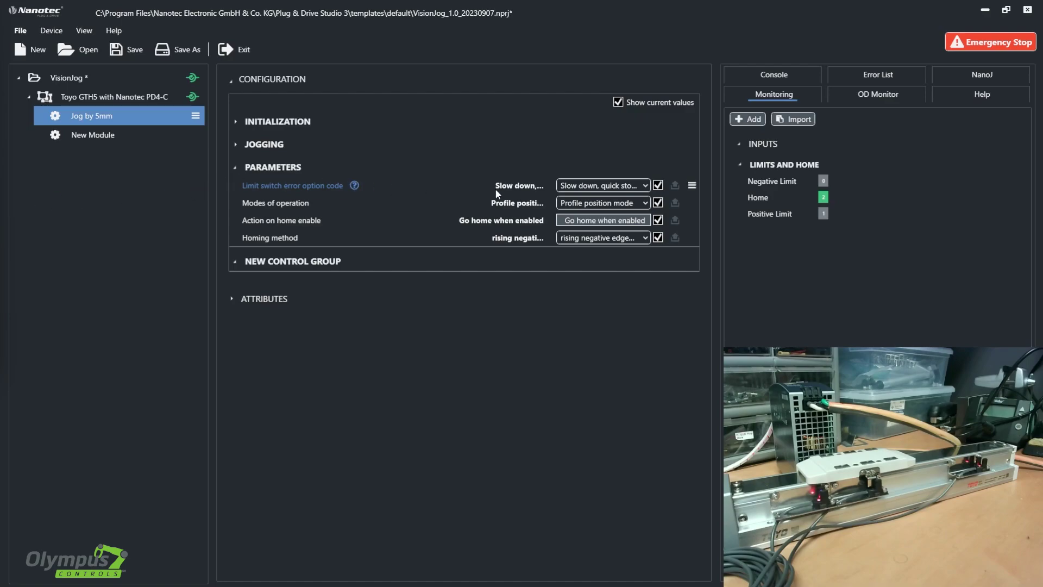
pyautogui.click(588, 184)
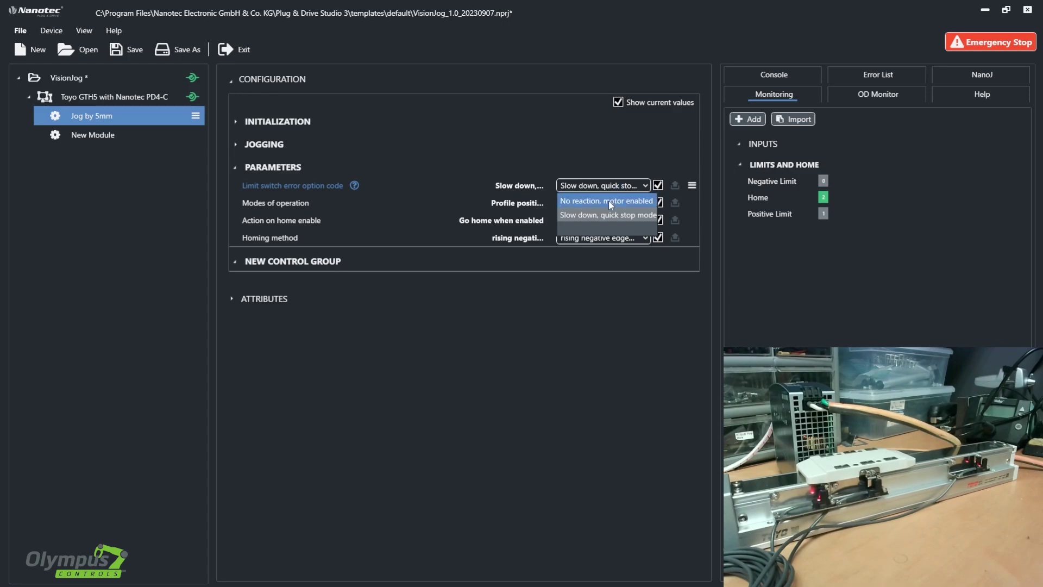
pyautogui.click(608, 200)
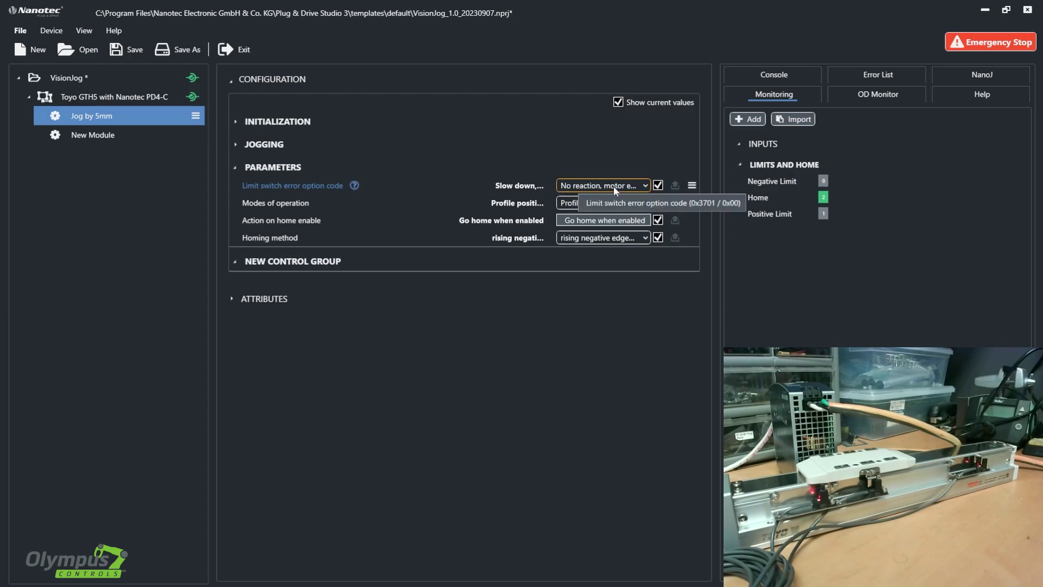
pyautogui.click(674, 186)
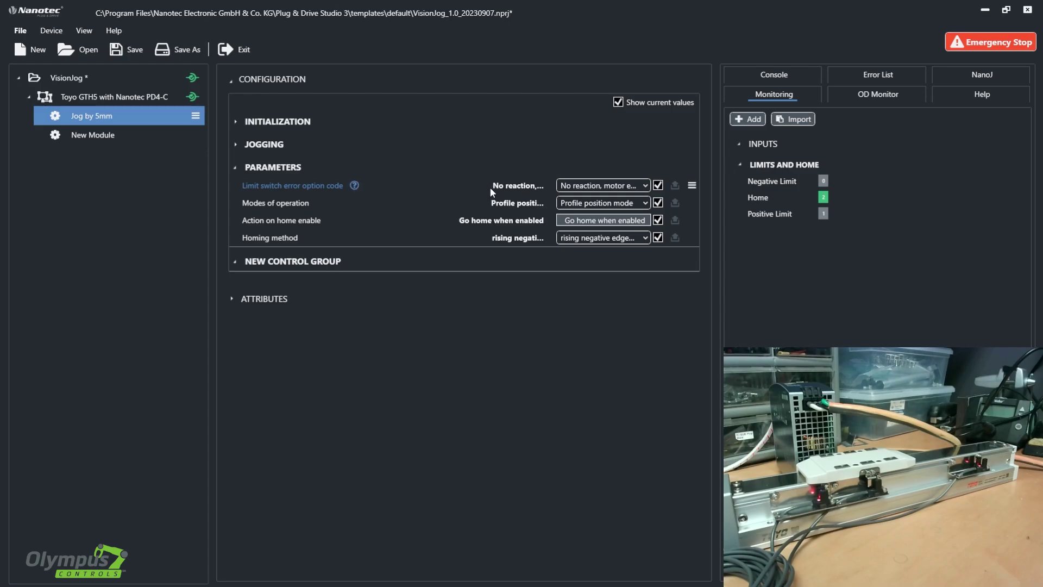
# Set the limit switch error option code to "Slow down, quick stop mode" and write it to the controller
pyautogui.click(511, 187)
pyautogui.click(603, 185)
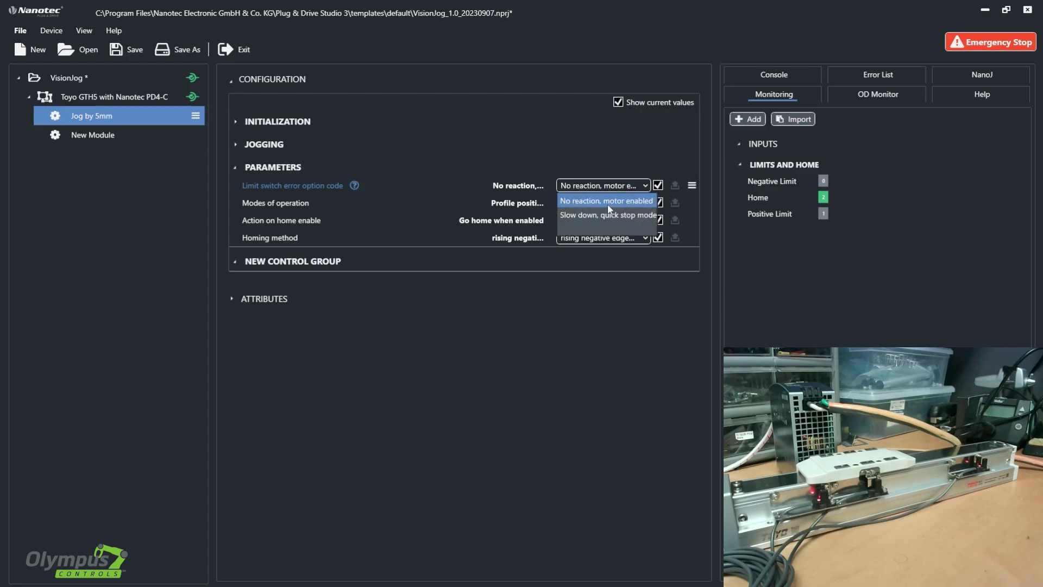
pyautogui.click(602, 213)
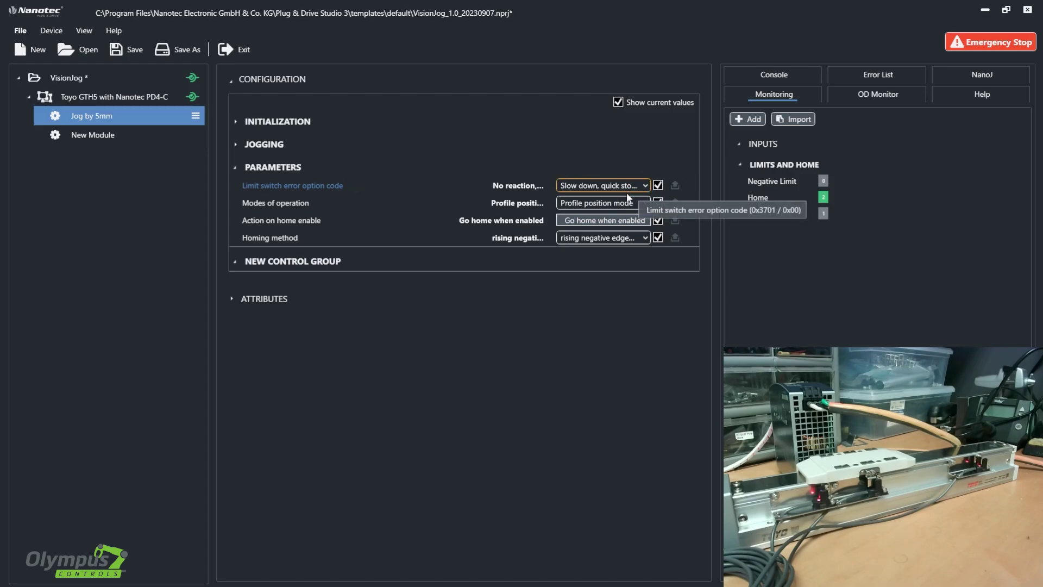
pyautogui.click(675, 187)
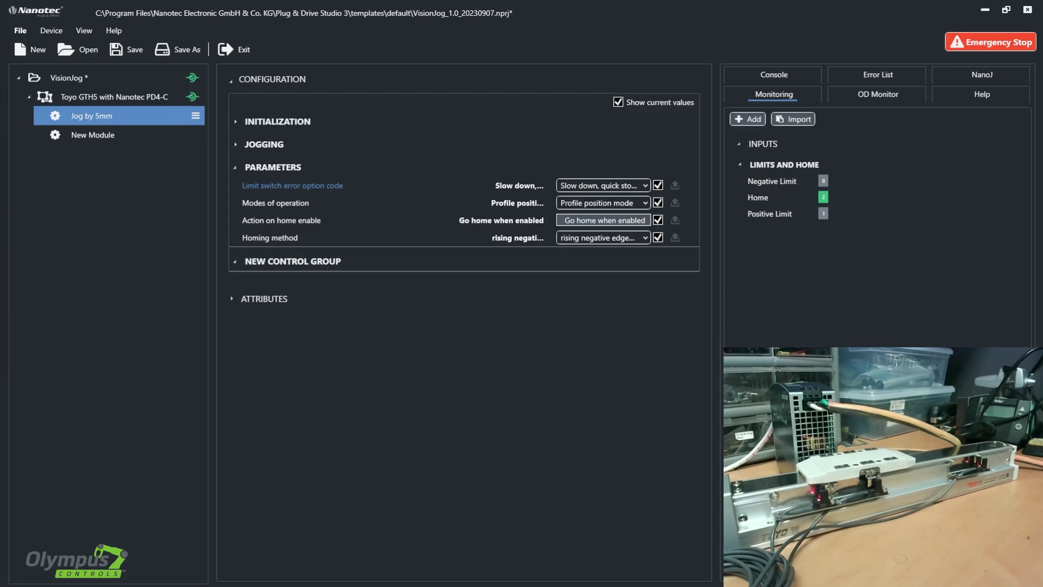
# In Adobe Acrobat, read section 6.5.2.2 on activating homing and follow the 6060h reference to examine its Profile Position and Homing Mode values
pyautogui.hotkey('alt', 'Tab')
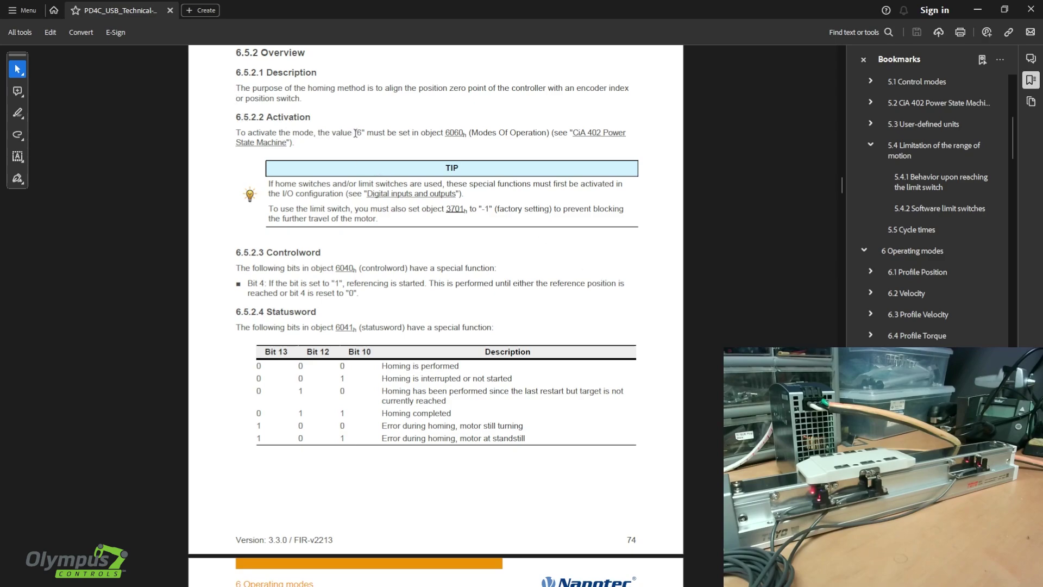
pyautogui.moveTo(332, 133)
pyautogui.mouseDown()
pyautogui.moveTo(384, 134)
pyautogui.moveTo(368, 135)
pyautogui.mouseUp()
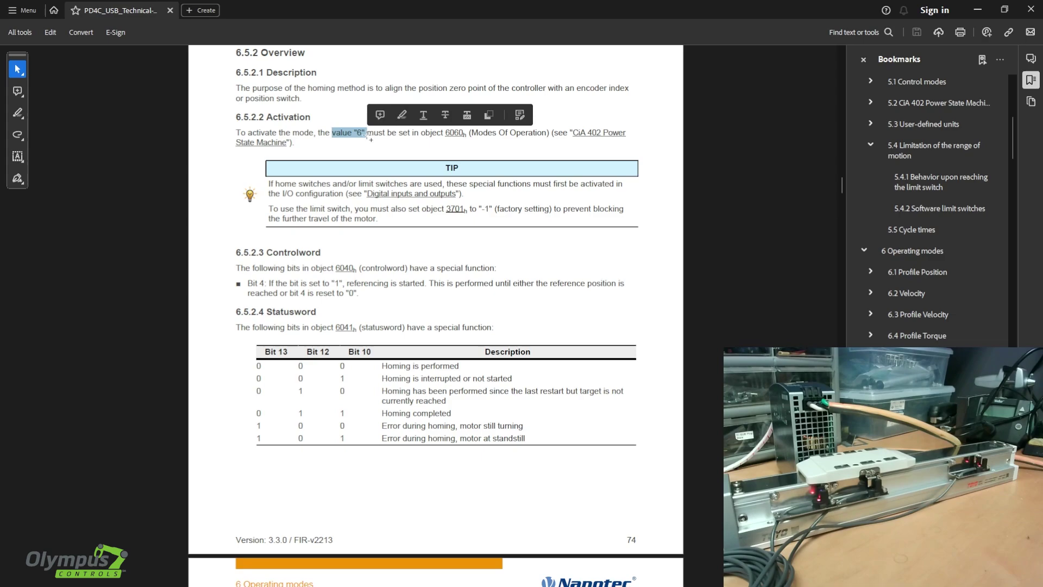
pyautogui.click(449, 134)
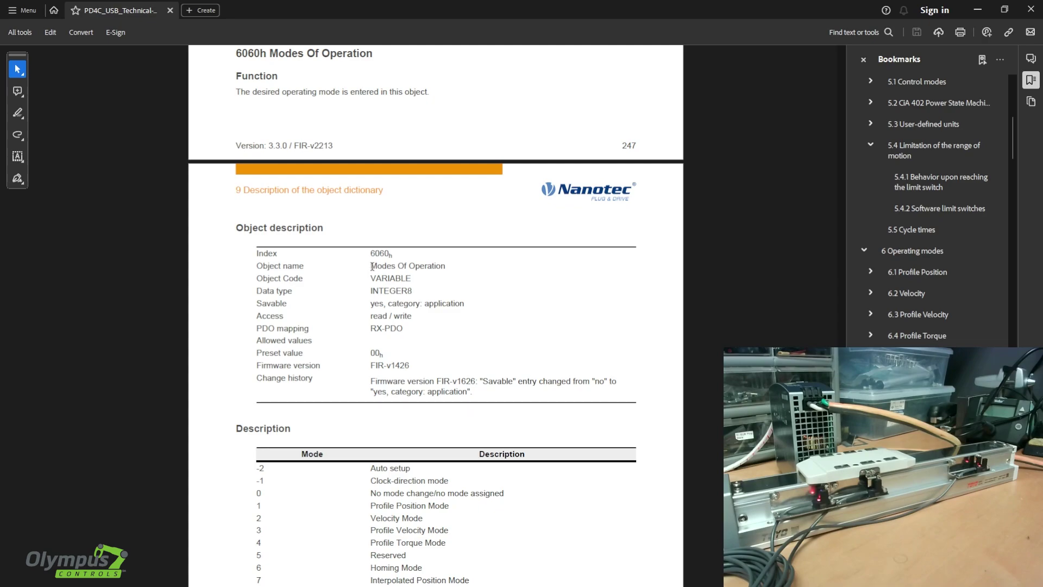
pyautogui.moveTo(372, 266); pyautogui.dragTo(445, 268)
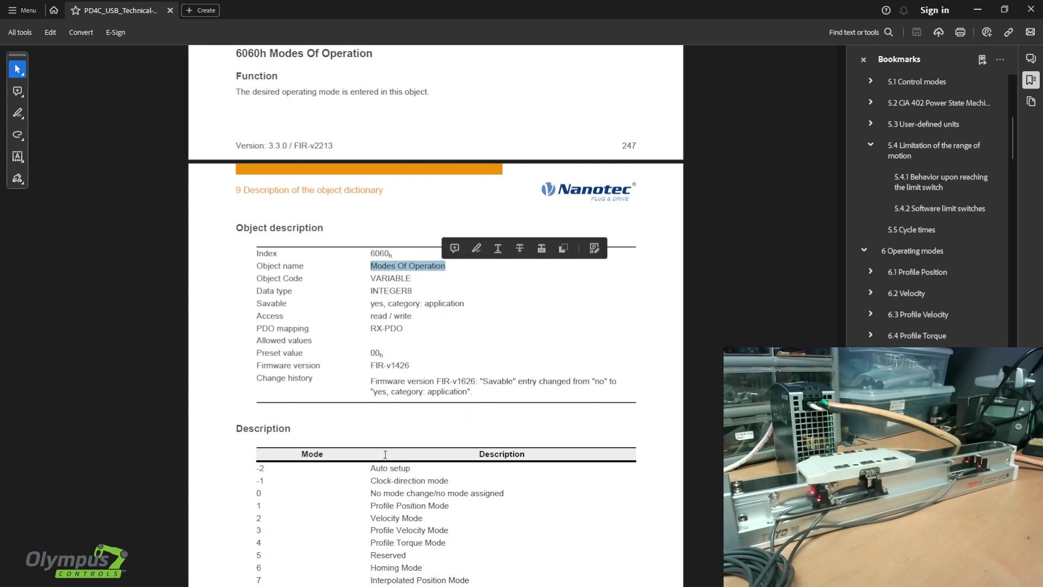
pyautogui.scroll(-1, 385, 454)
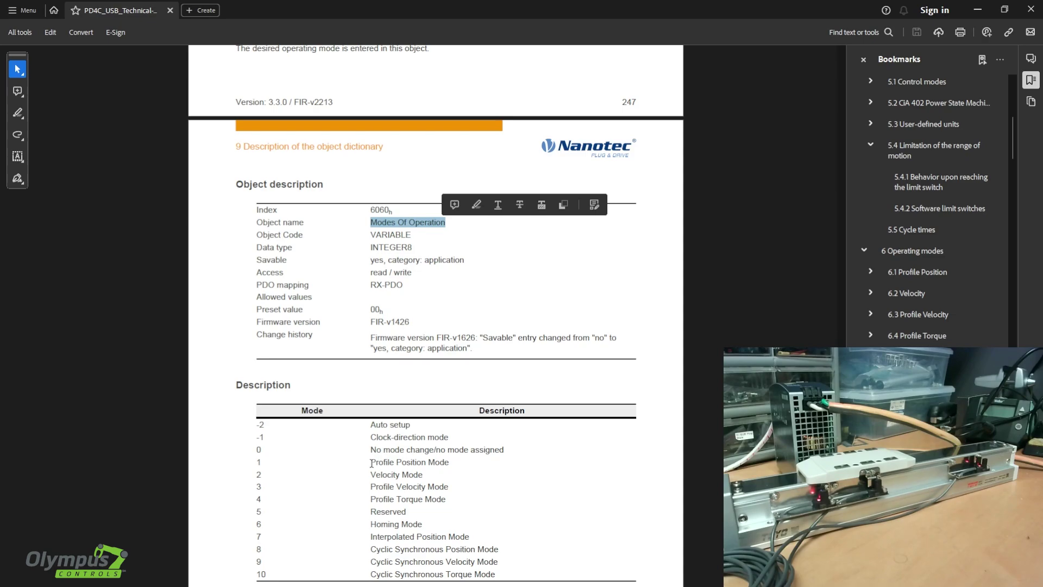
pyautogui.moveTo(372, 463); pyautogui.dragTo(445, 464)
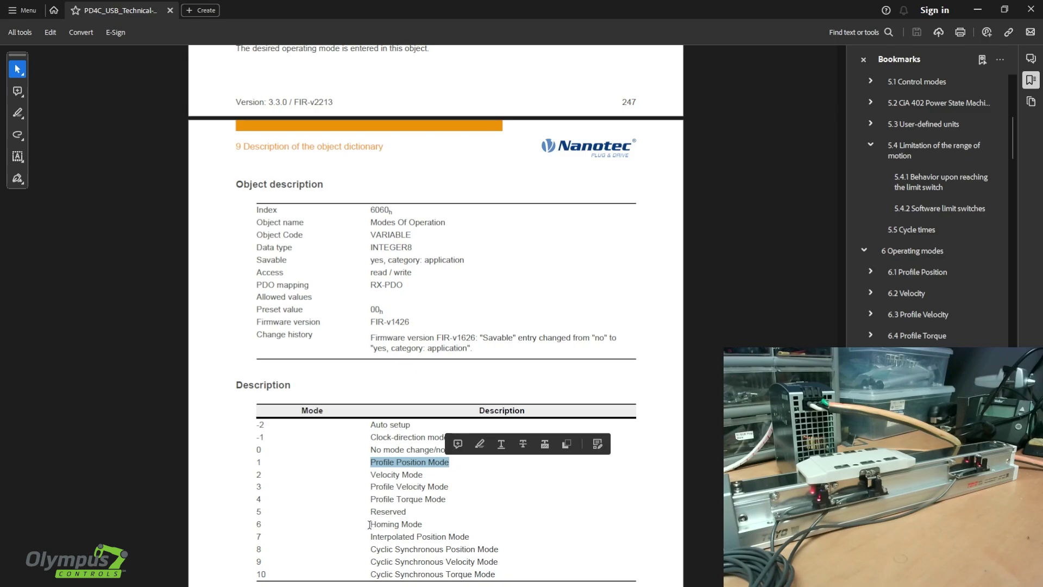
pyautogui.moveTo(369, 524); pyautogui.dragTo(422, 525)
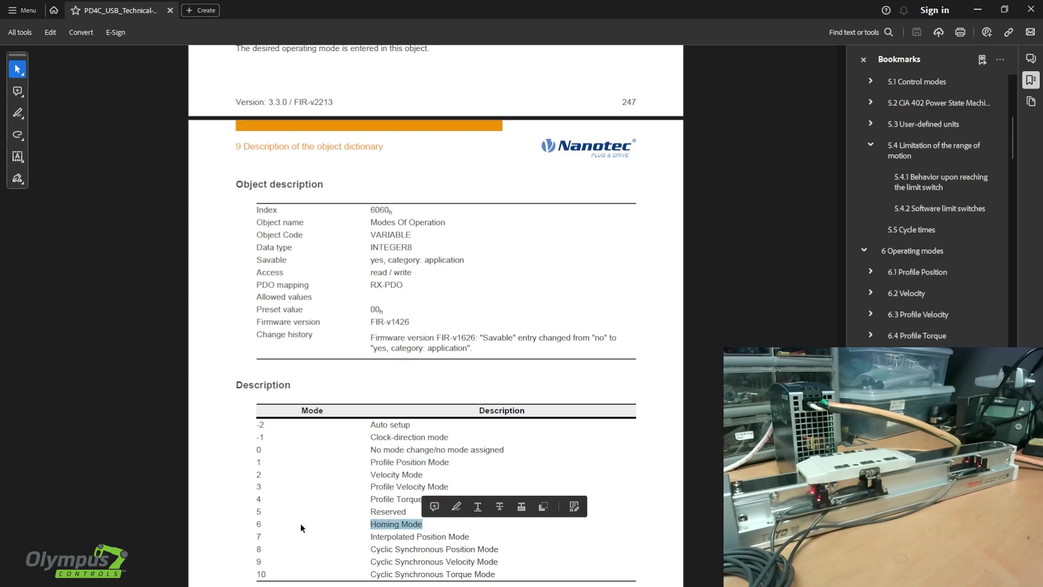
pyautogui.moveTo(255, 524); pyautogui.dragTo(261, 524)
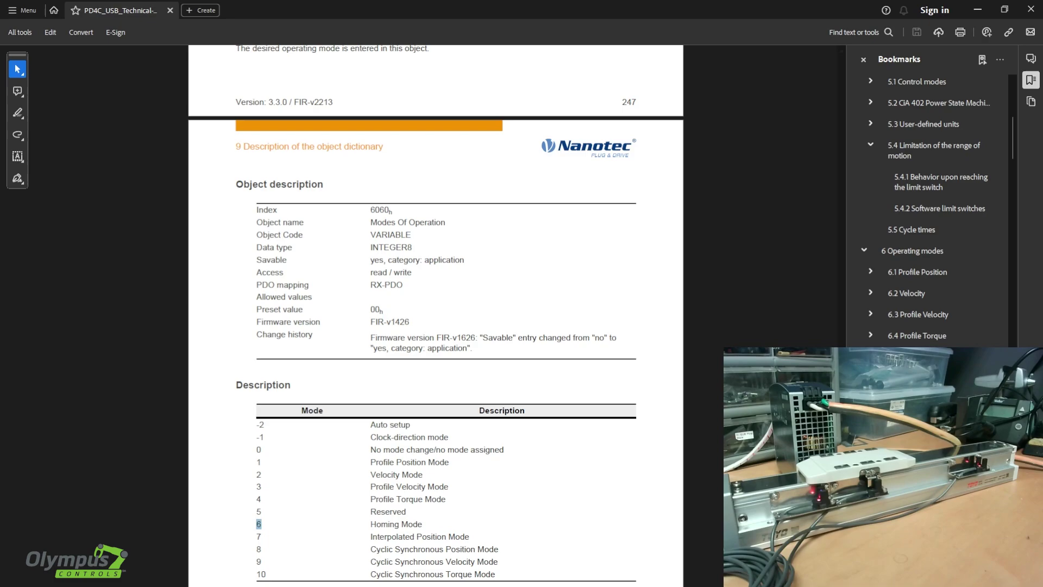
# Return to the homing overview in the manual and read how bit 4 of controlword 6040h is used in section 6.5.2.3
pyautogui.hotkey('alt', 'Left')
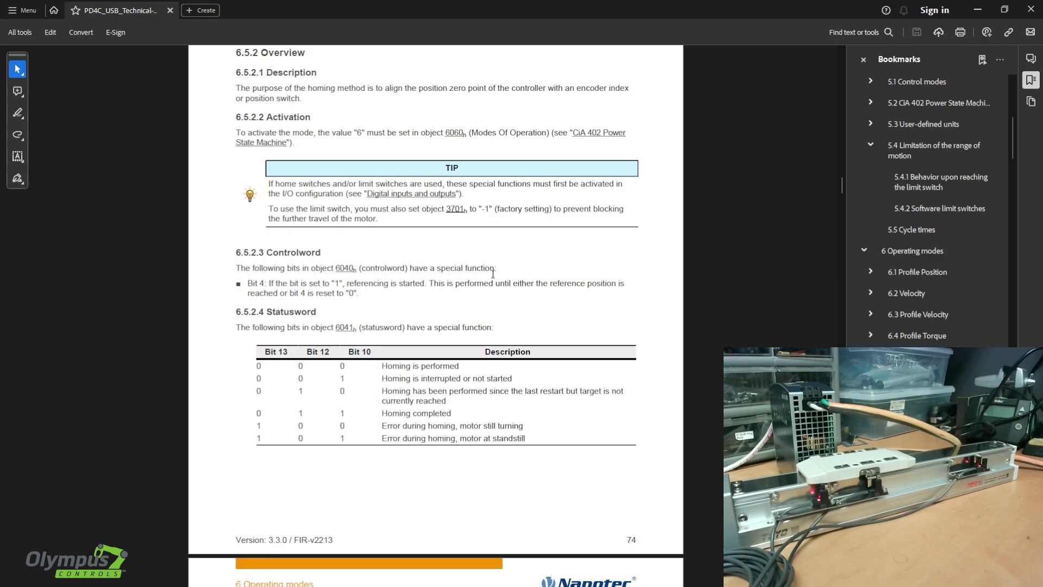
pyautogui.moveTo(247, 283); pyautogui.dragTo(263, 282)
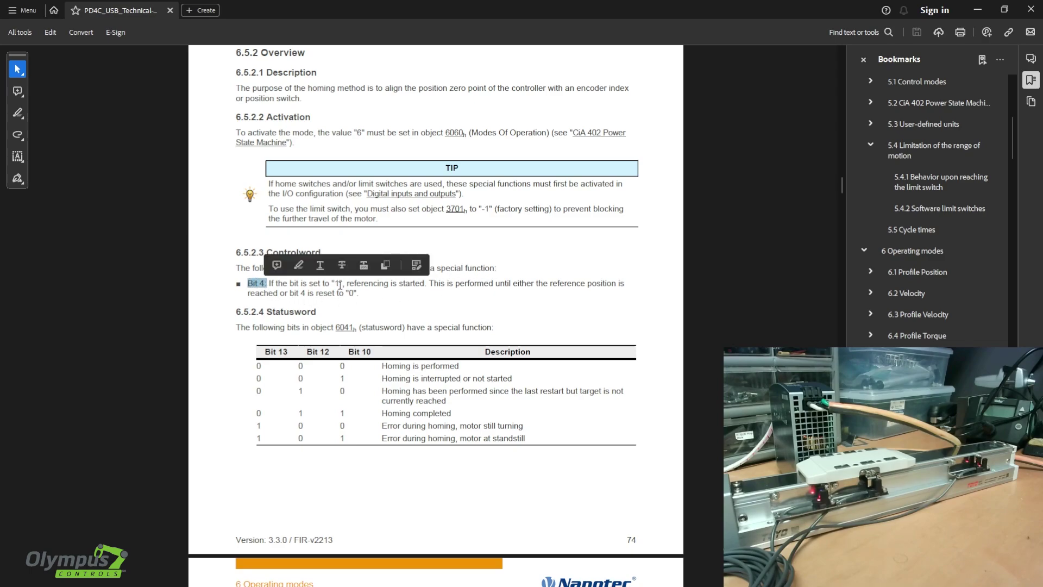
pyautogui.moveTo(347, 283); pyautogui.dragTo(427, 283)
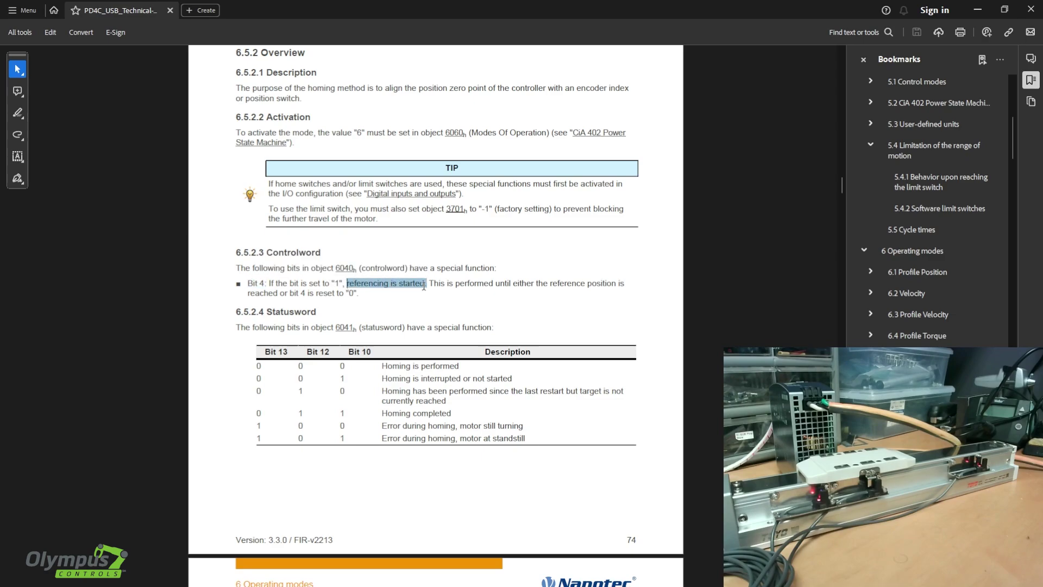
# Back in Plug & Drive Studio, add object 6060 Modes of operation to the Parameters group as a Drop Down Control
pyautogui.click(519, 318)
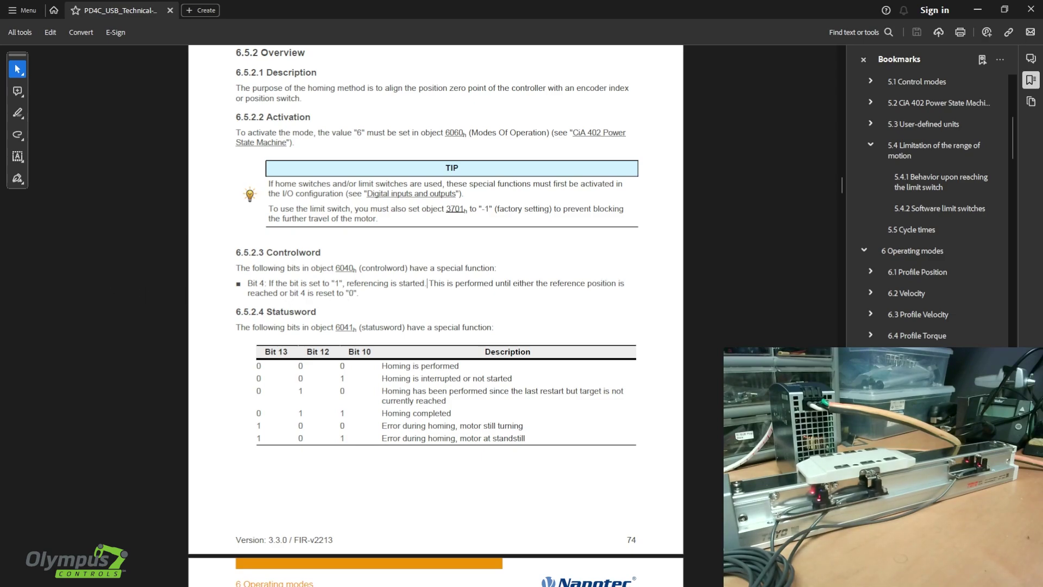
pyautogui.hotkey('alt', 'Tab')
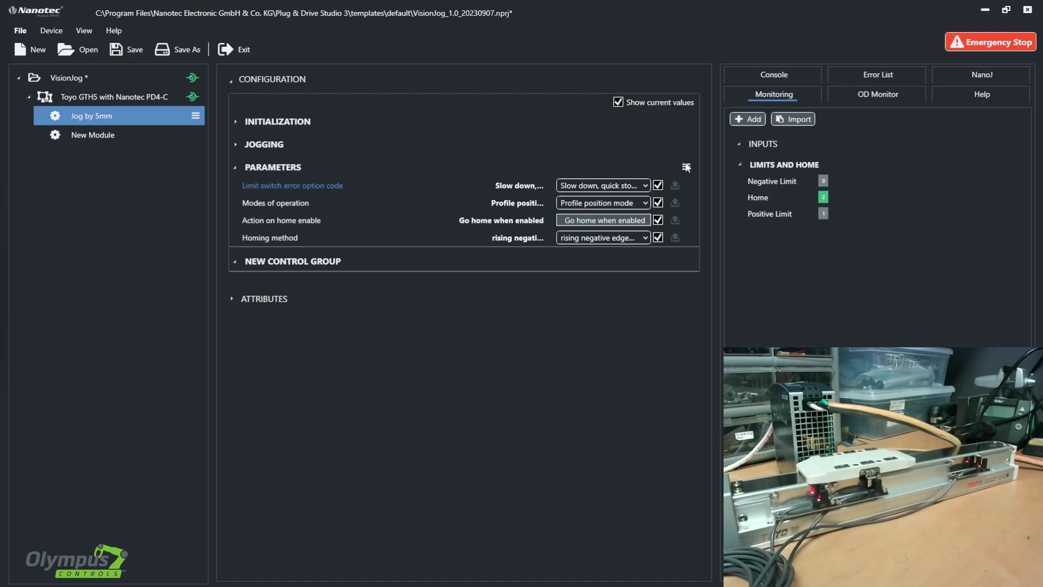
pyautogui.click(687, 167)
pyautogui.click(693, 178)
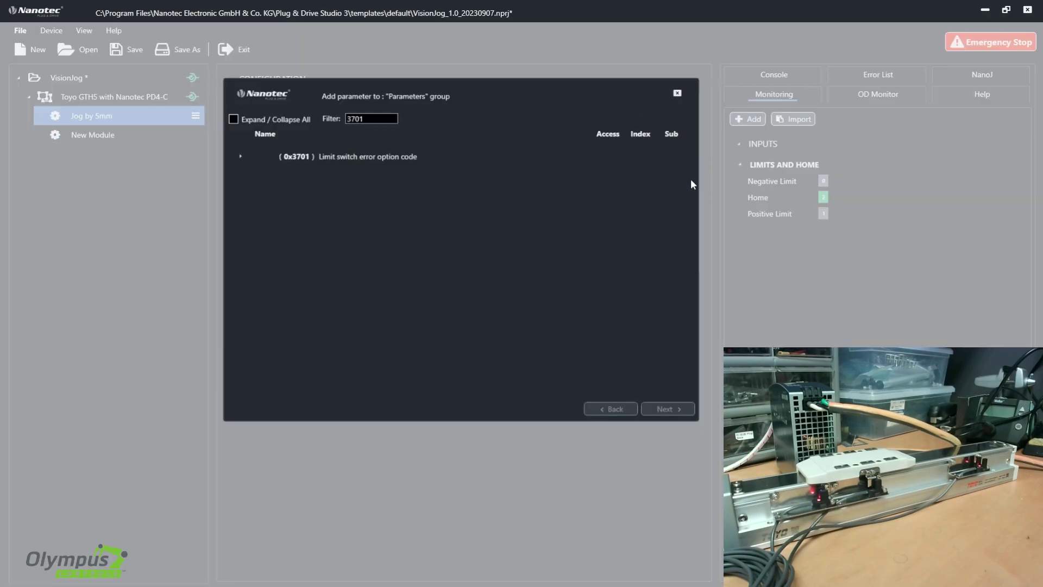
pyautogui.click(303, 117)
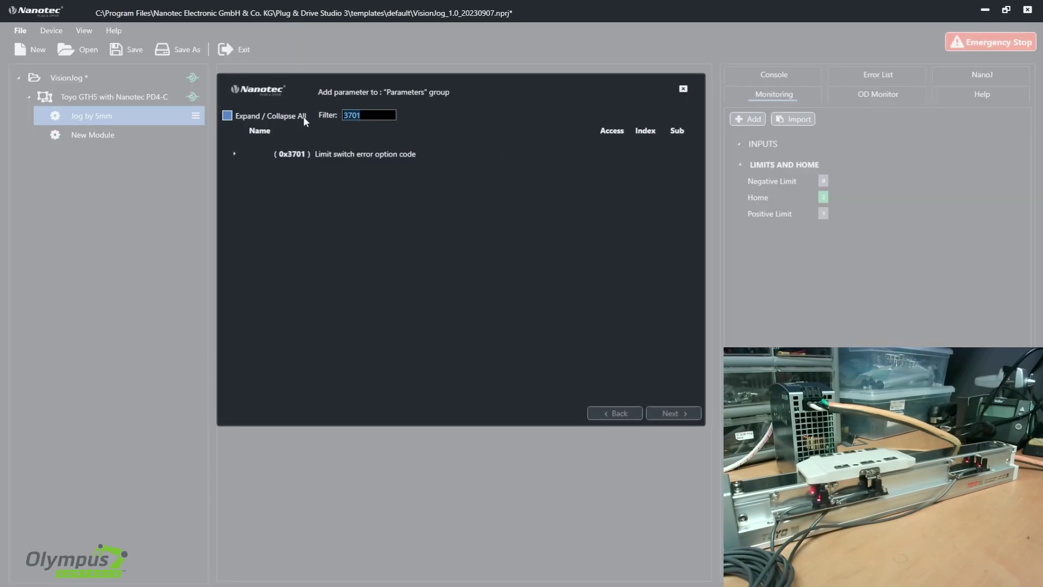
pyautogui.write('6060')
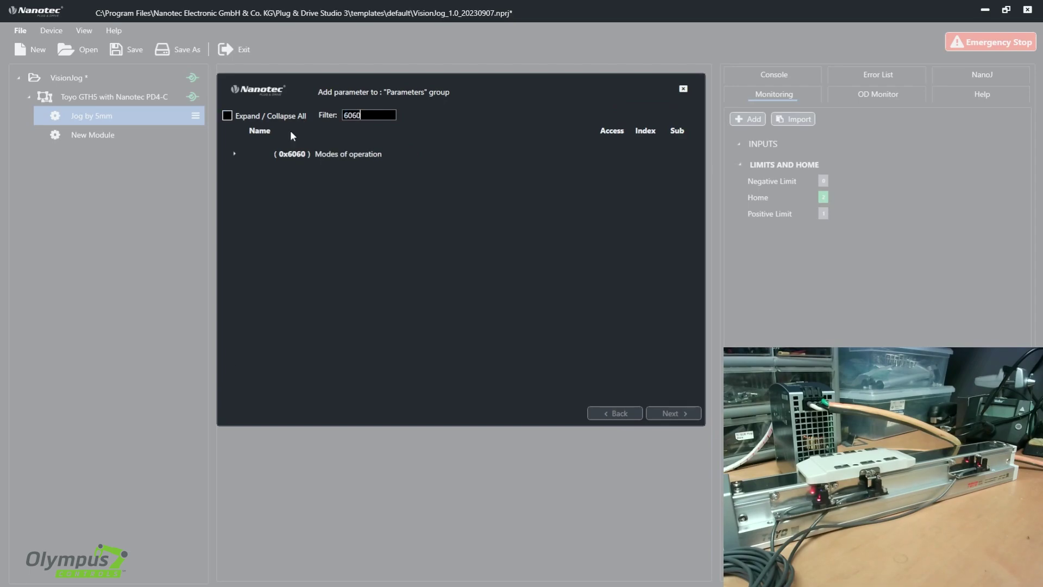
pyautogui.click(234, 154)
pyautogui.click(265, 172)
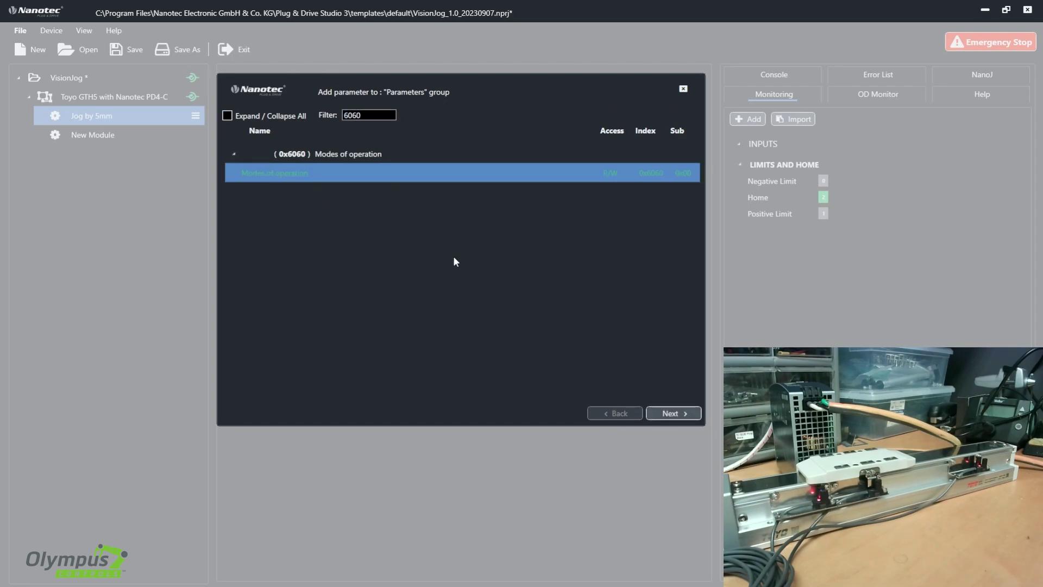
pyautogui.click(670, 413)
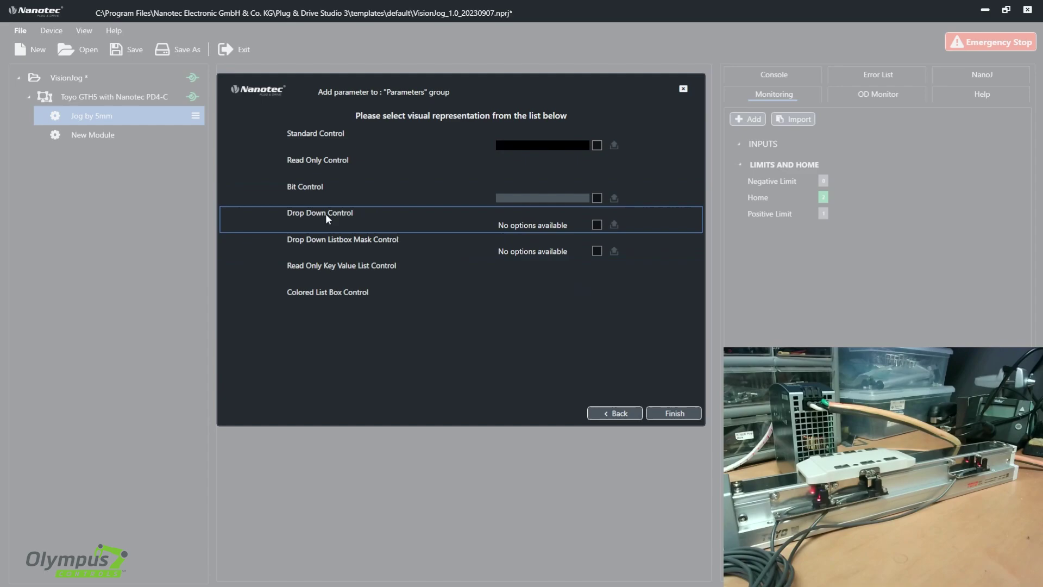
pyautogui.click(661, 412)
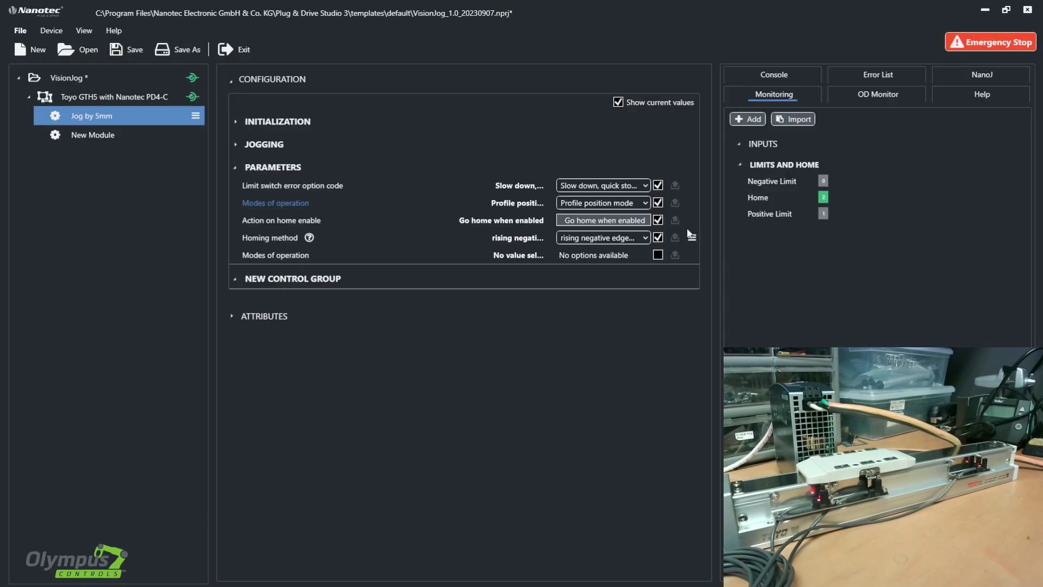
# Add object 6040 Controlword to the Parameters group as a Bit Control
pyautogui.click(685, 168)
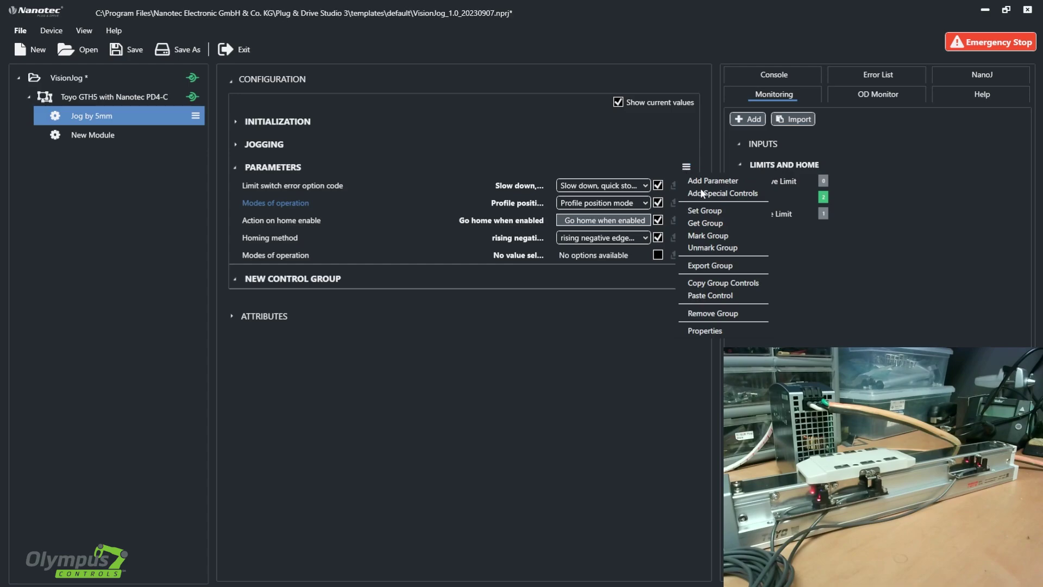
pyautogui.click(702, 181)
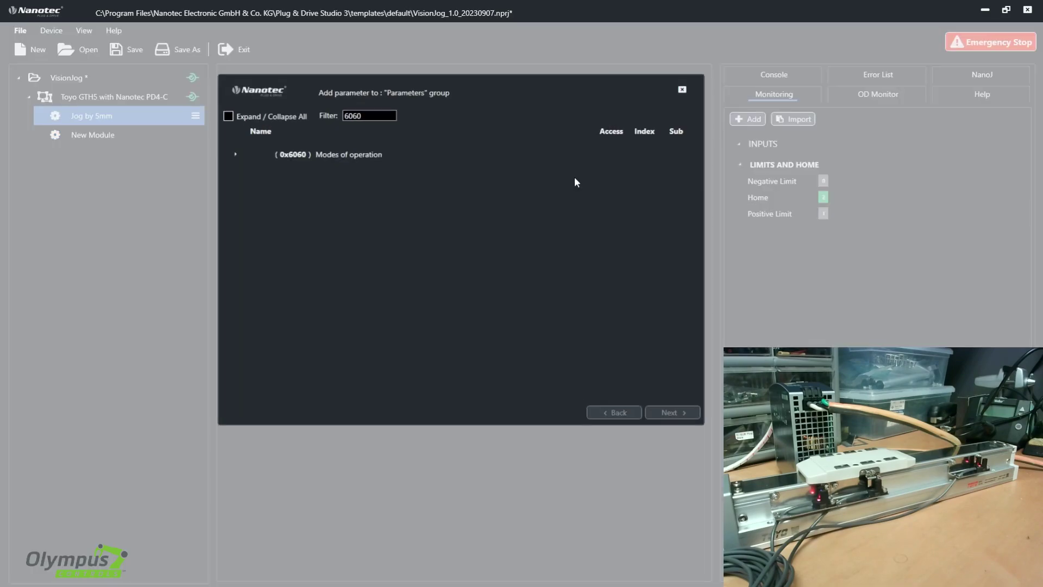
pyautogui.click(364, 114)
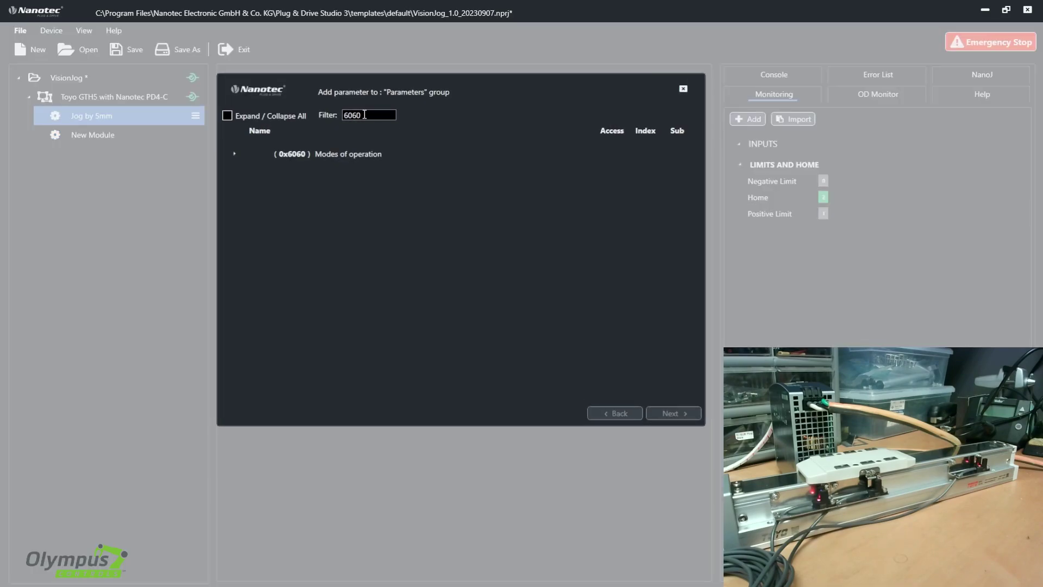
pyautogui.press('BackSpace')
pyautogui.press('BackSpace')
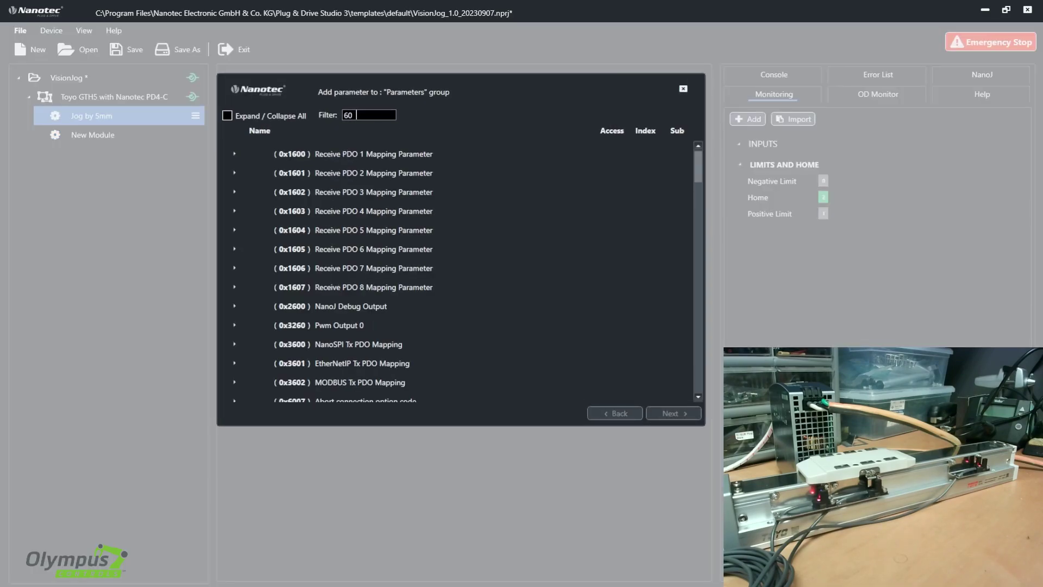
pyautogui.write('40')
pyautogui.click(235, 154)
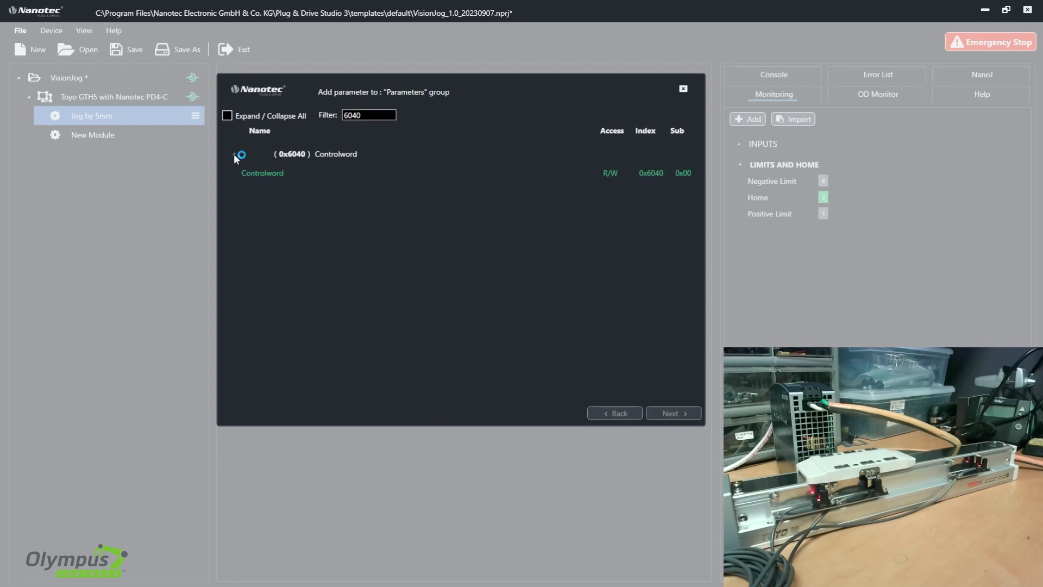
pyautogui.click(275, 174)
pyautogui.click(670, 414)
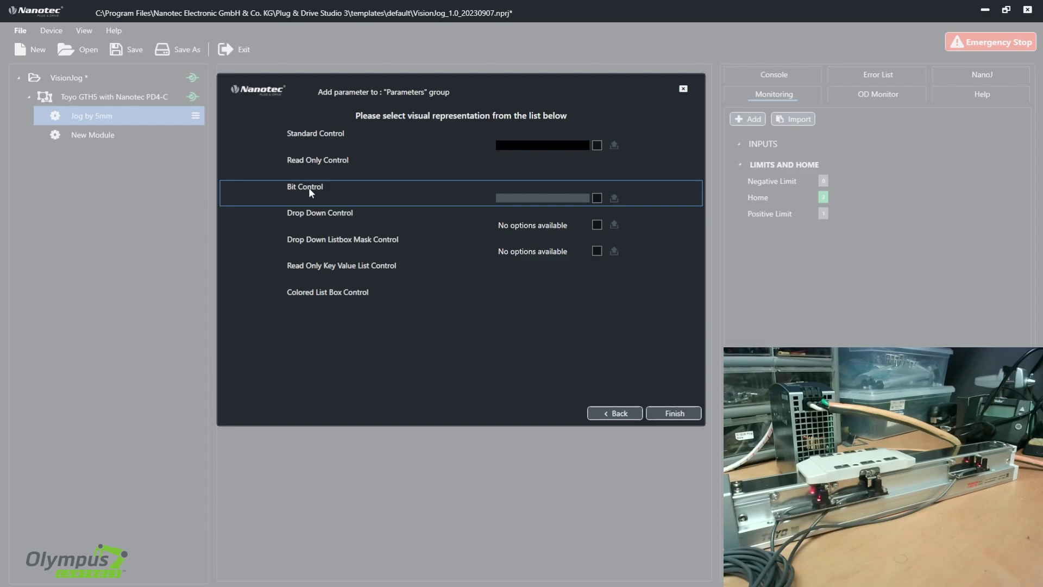
pyautogui.click(673, 414)
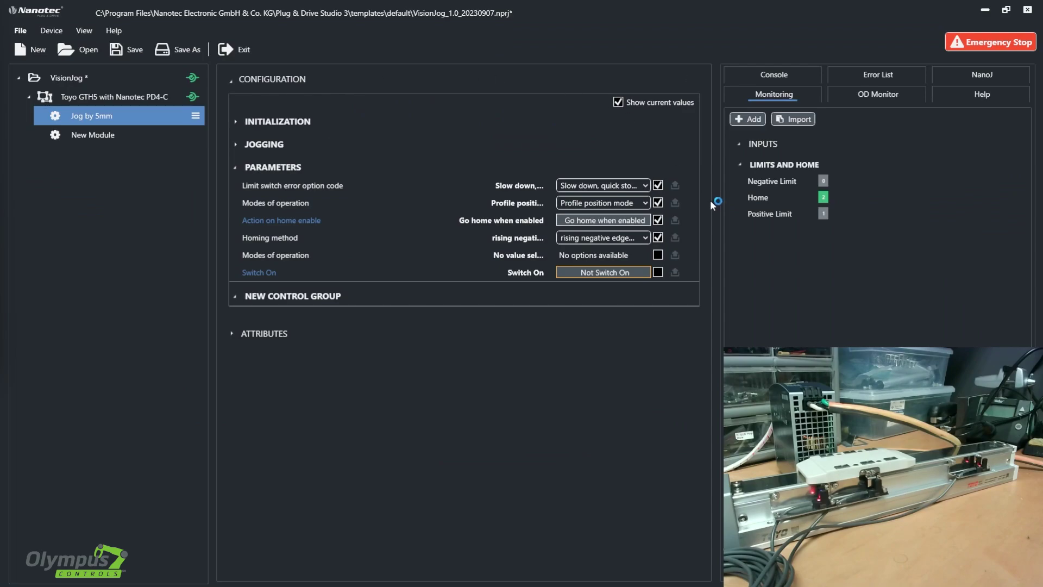
# Examine the combo box items in the properties of the already configured Modes of operation control, then close them
pyautogui.moveTo(692, 204)
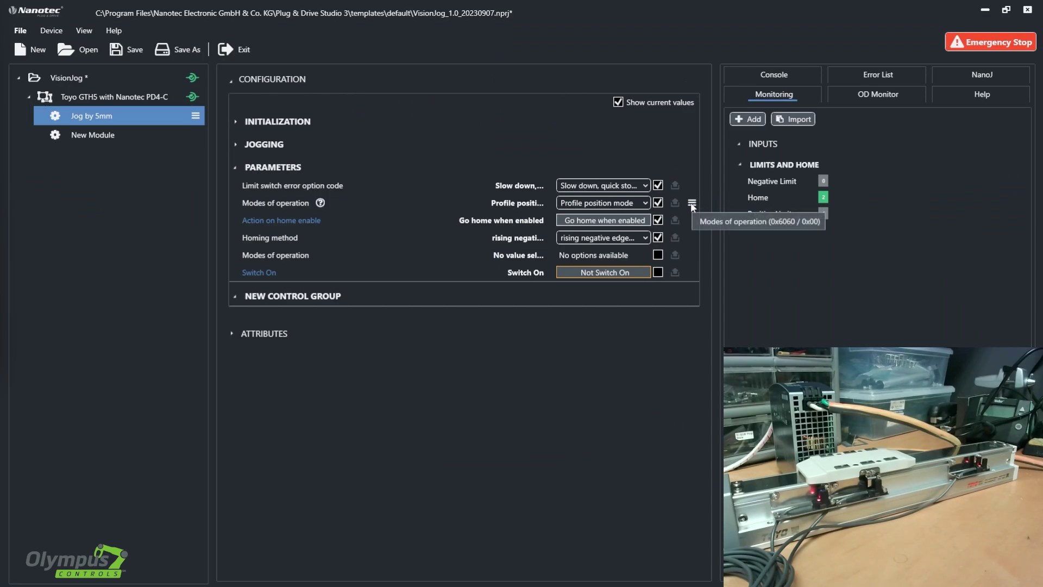
pyautogui.click(690, 203)
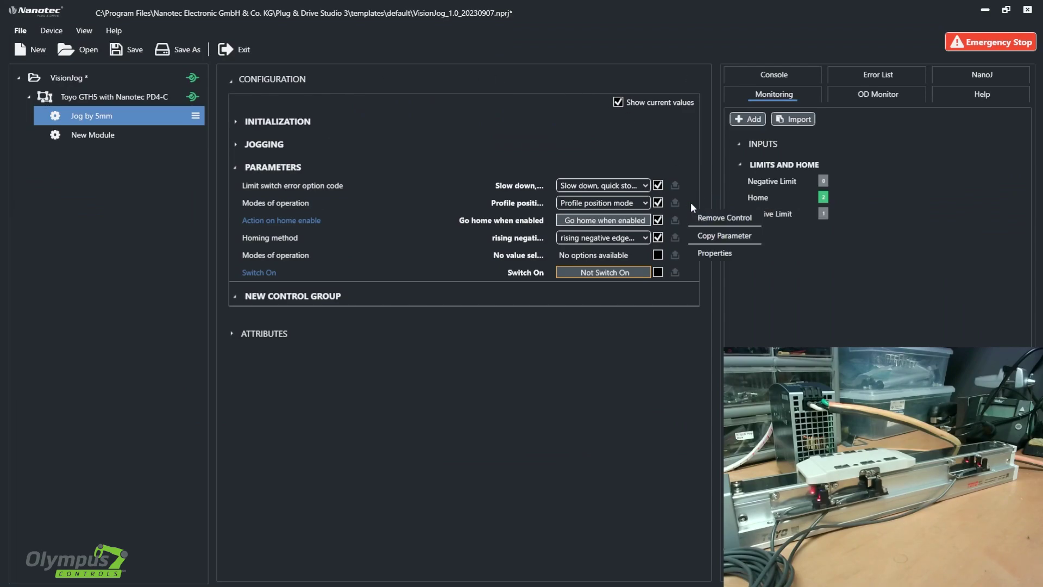
pyautogui.click(706, 252)
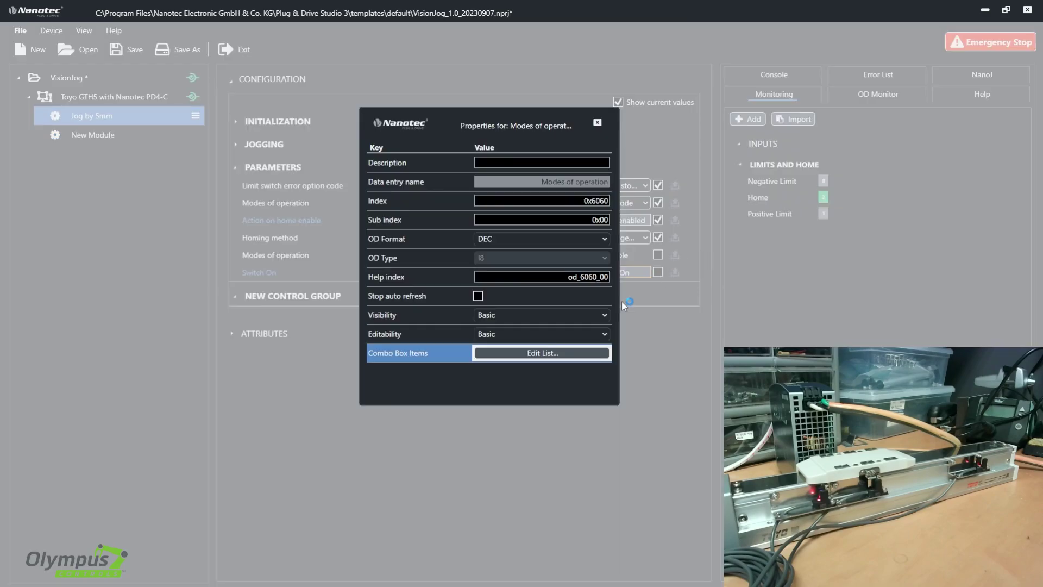
pyautogui.click(547, 353)
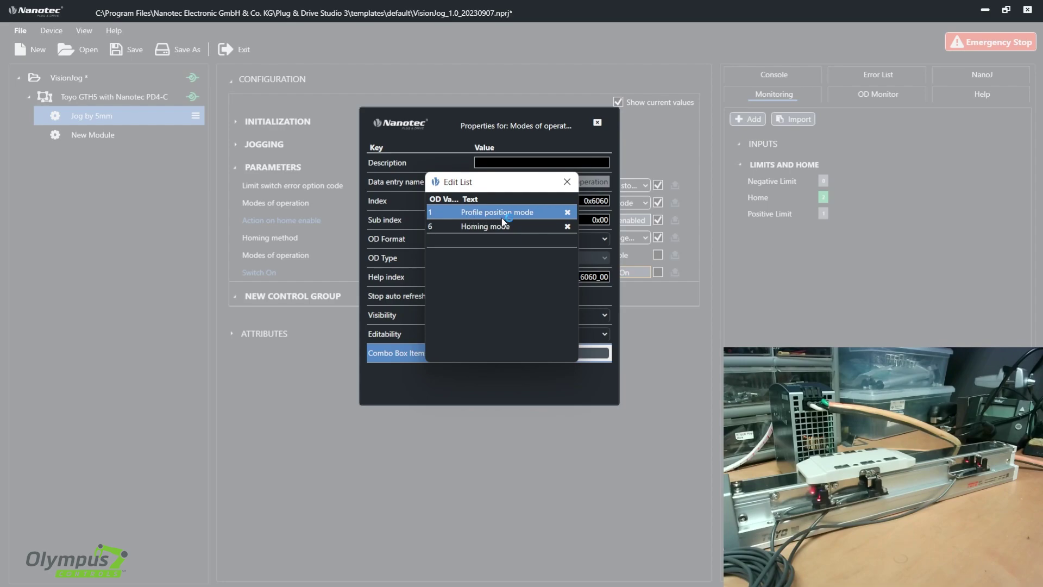
pyautogui.click(567, 182)
pyautogui.click(597, 122)
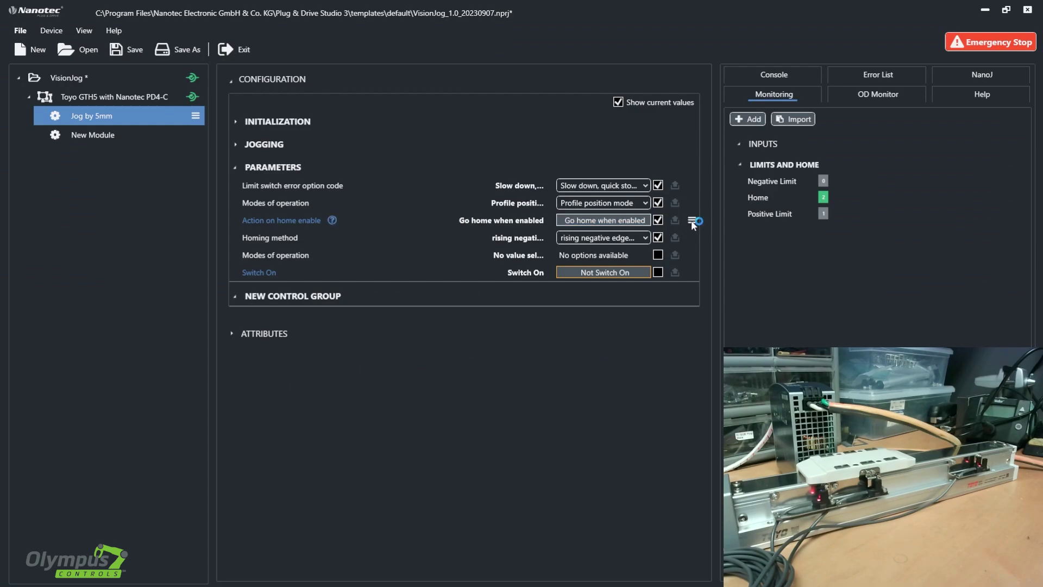
# Examine the index, bit number and bit TRUE and FALSE texts of the "Action on home enable" control
pyautogui.click(691, 221)
pyautogui.click(714, 270)
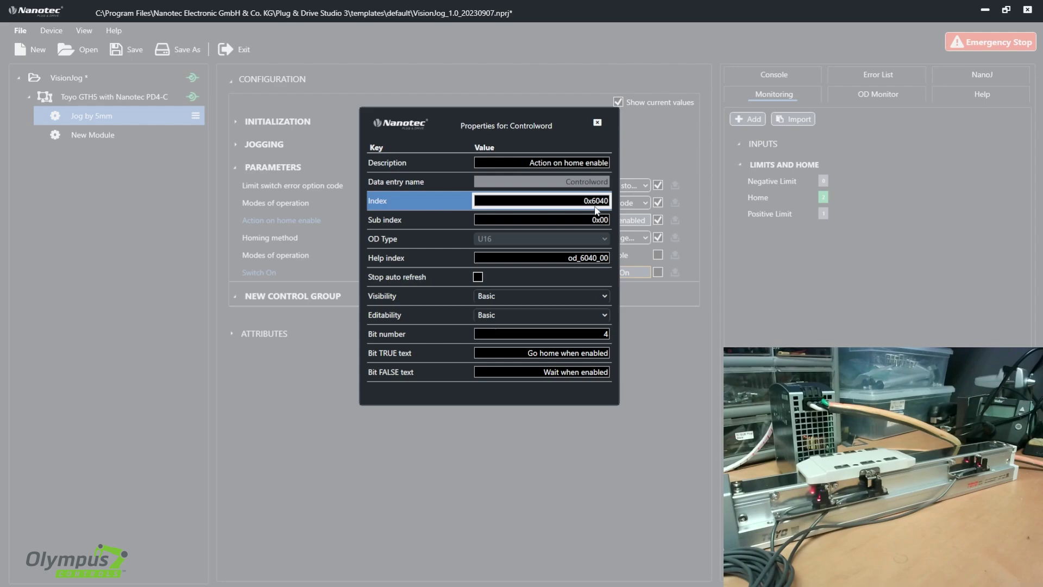
pyautogui.click(605, 333)
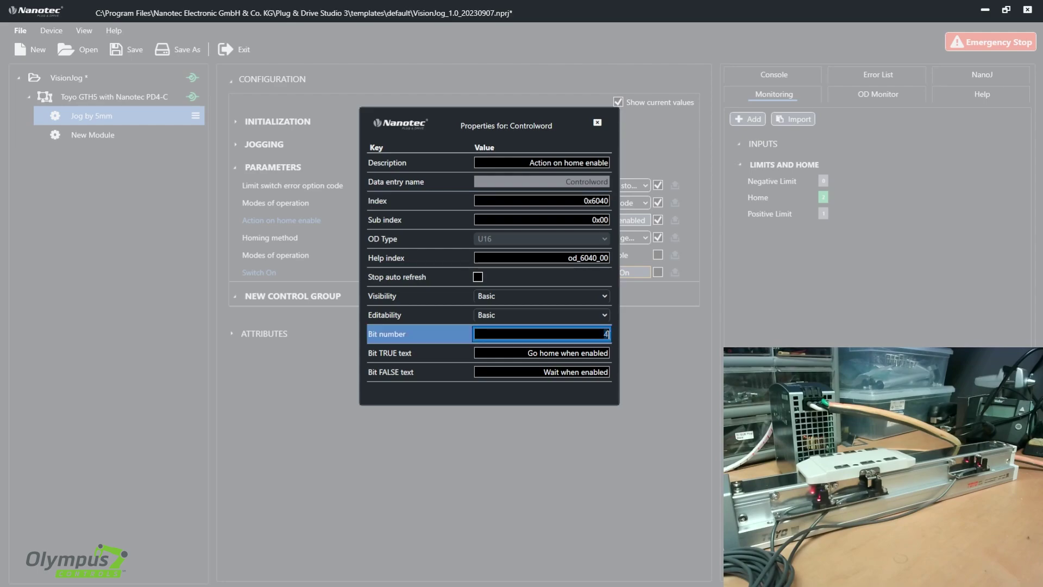
pyautogui.click(380, 354)
pyautogui.click(383, 375)
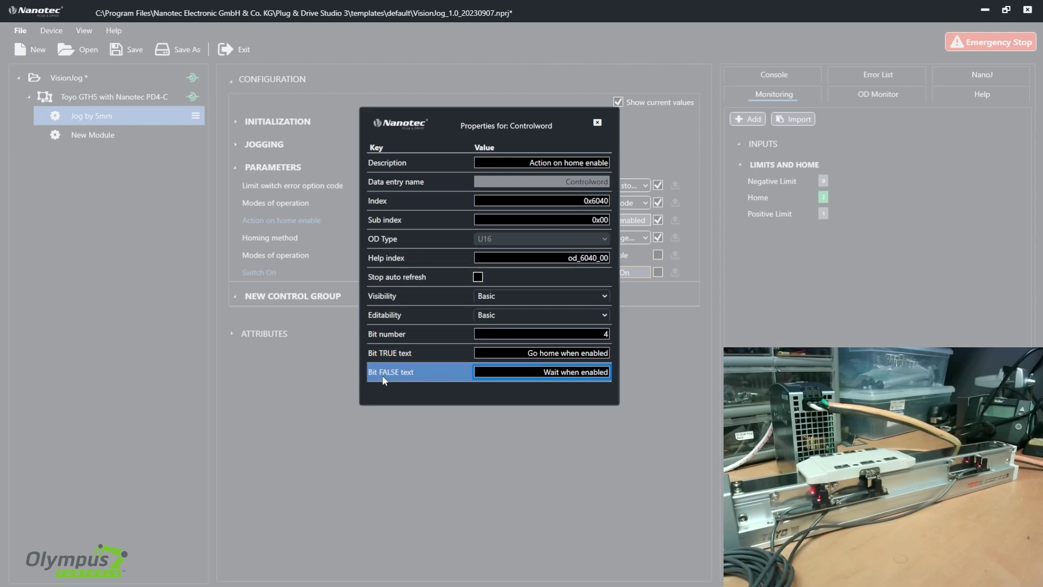
pyautogui.click(526, 354)
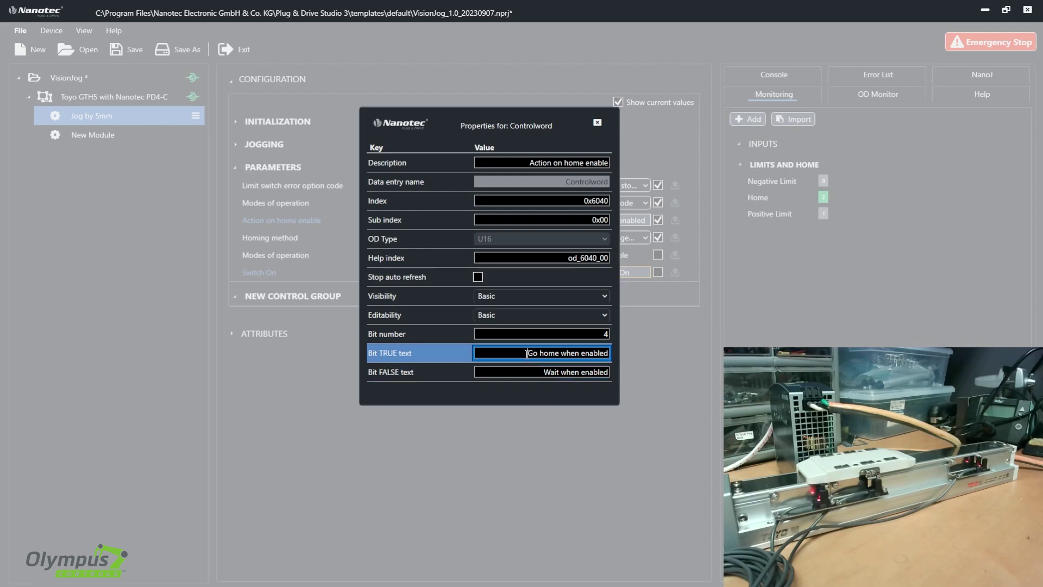
pyautogui.click(543, 372)
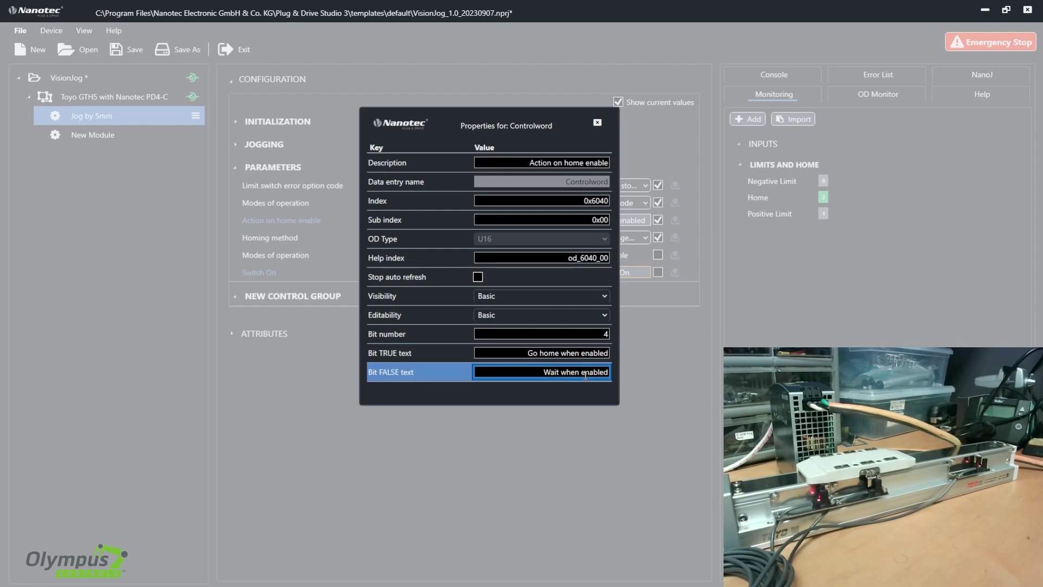
pyautogui.click(597, 123)
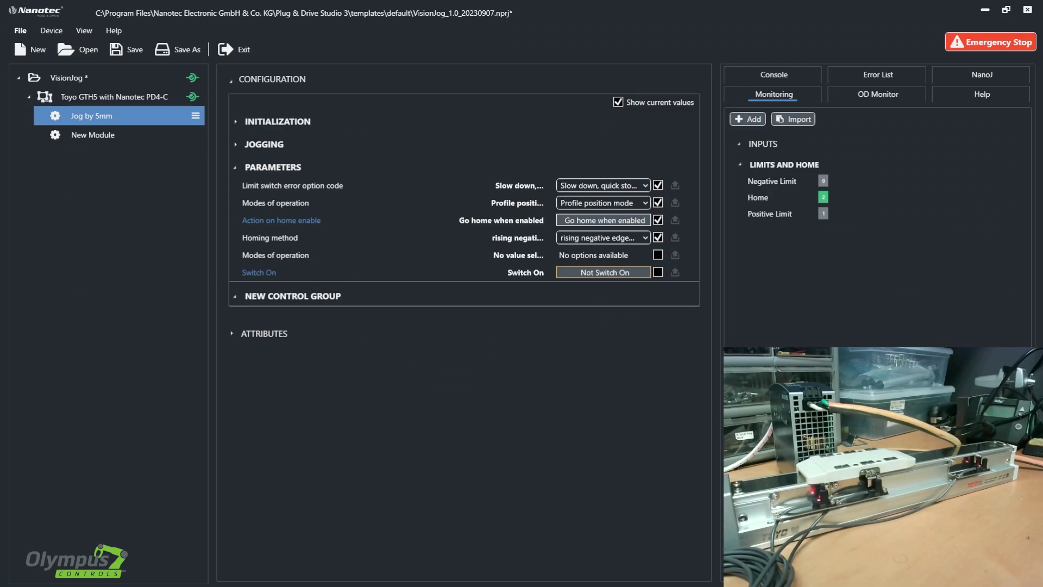
# In Adobe Acrobat, read section 6.5.2.5 on the homing object entries and the homing speeds figure
pyautogui.hotkey('alt', 'Tab')
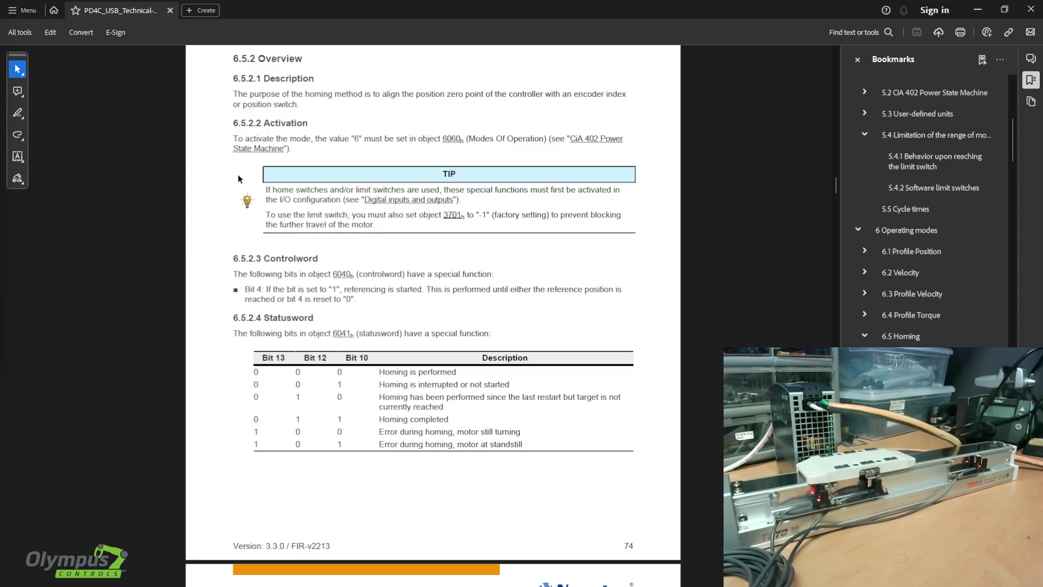
pyautogui.scroll(-3, 238, 175)
pyautogui.scroll(-9, 238, 175)
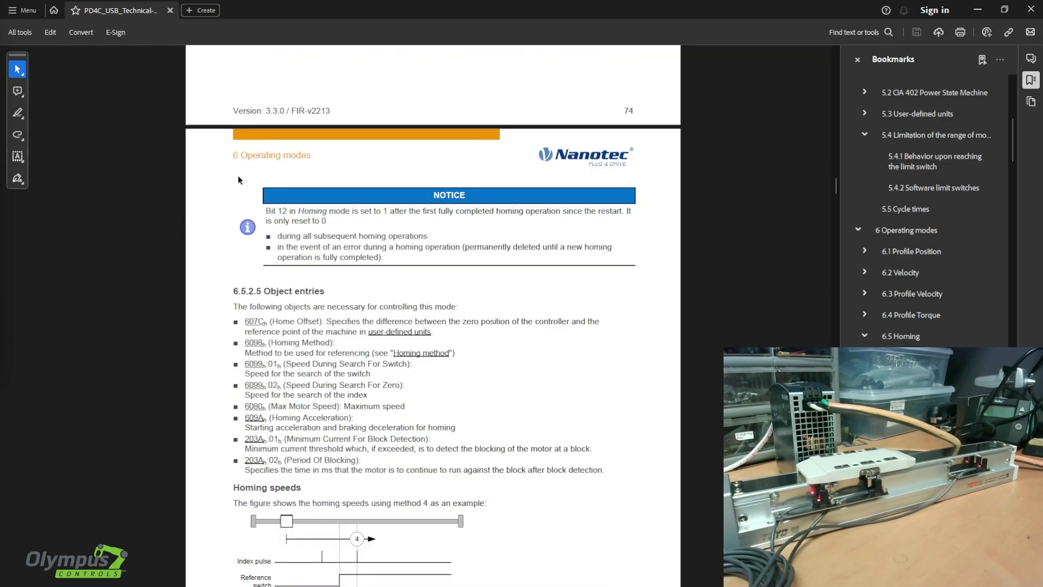
pyautogui.scroll(-3, 239, 180)
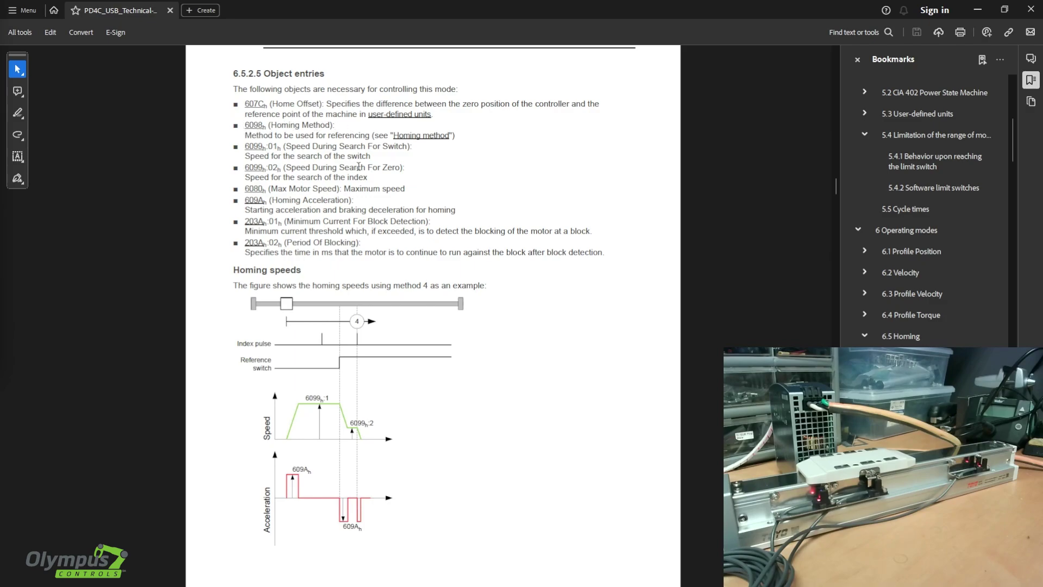
# Read section 6.5.3 of the manual on the homing methods, from the description and homing on block through method 35
pyautogui.scroll(-10, 437, 223)
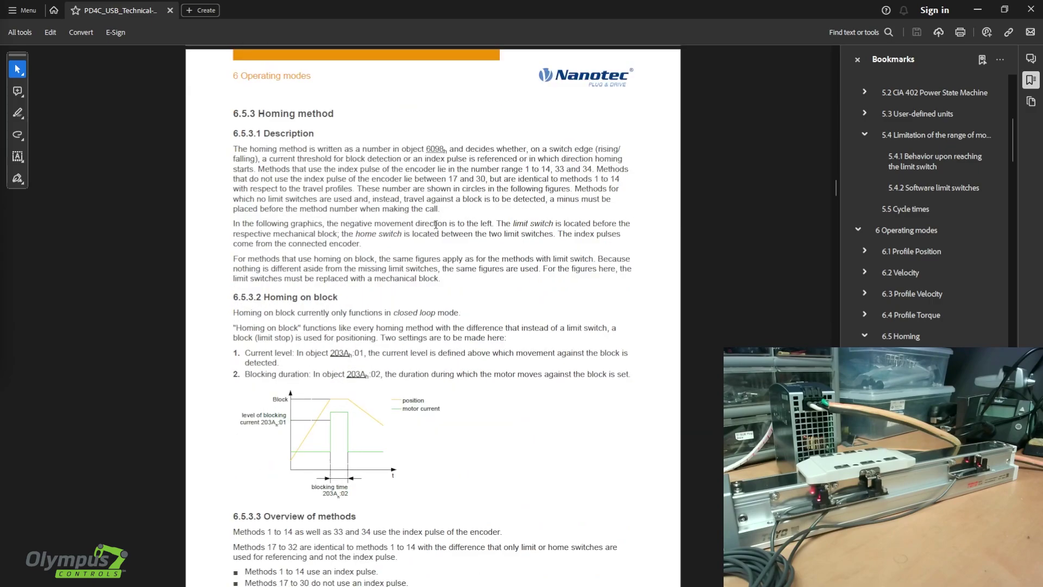
pyautogui.scroll(-8, 436, 224)
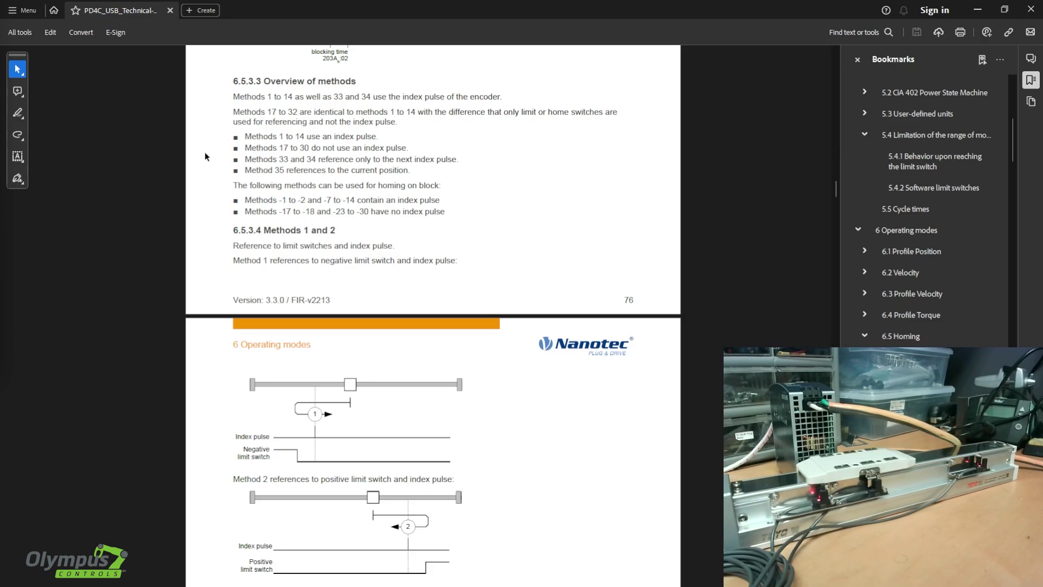
pyautogui.scroll(-6, 197, 174)
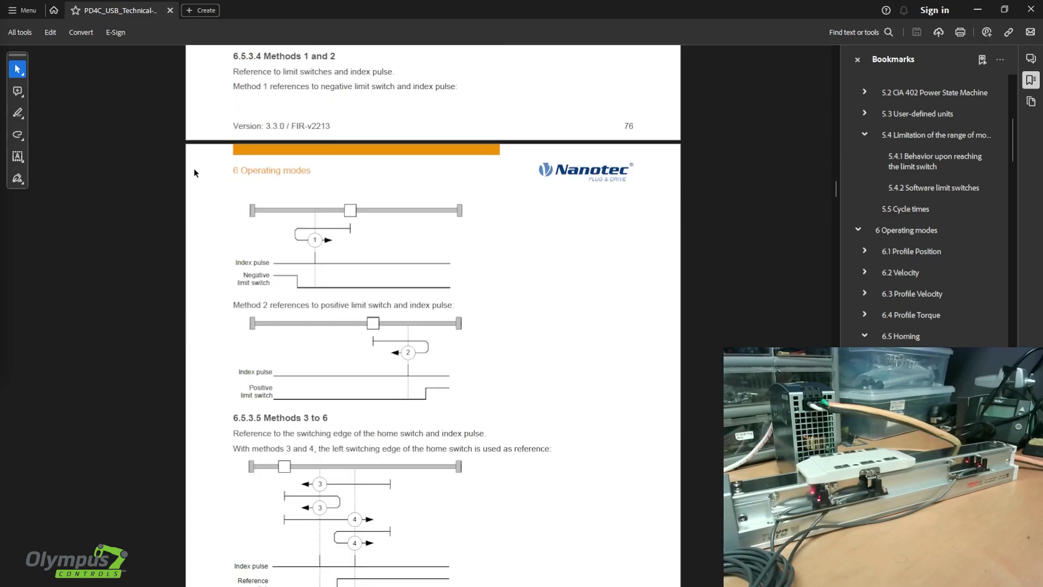
pyautogui.scroll(-6, 197, 170)
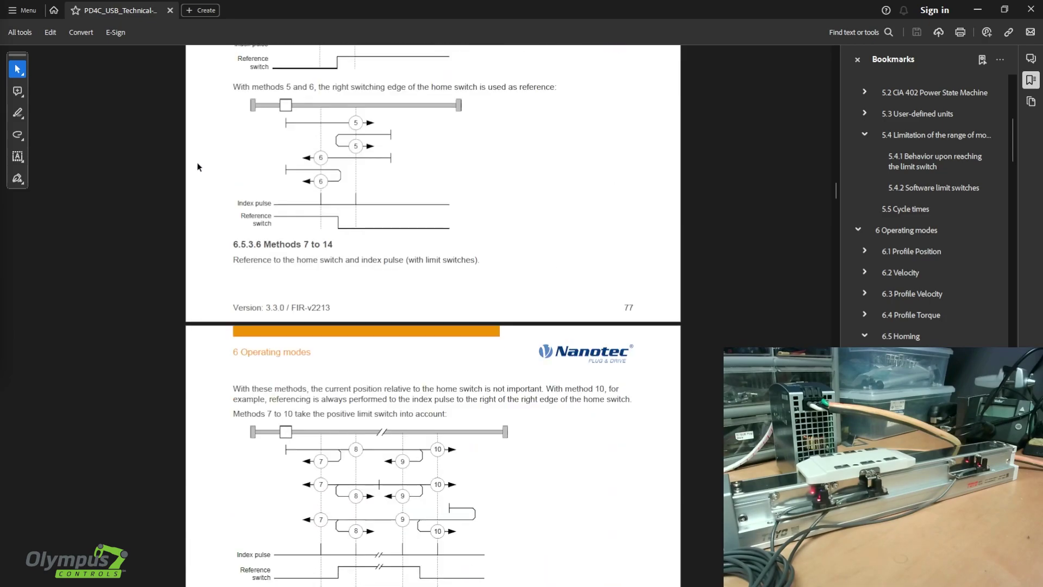
pyautogui.scroll(-6, 198, 163)
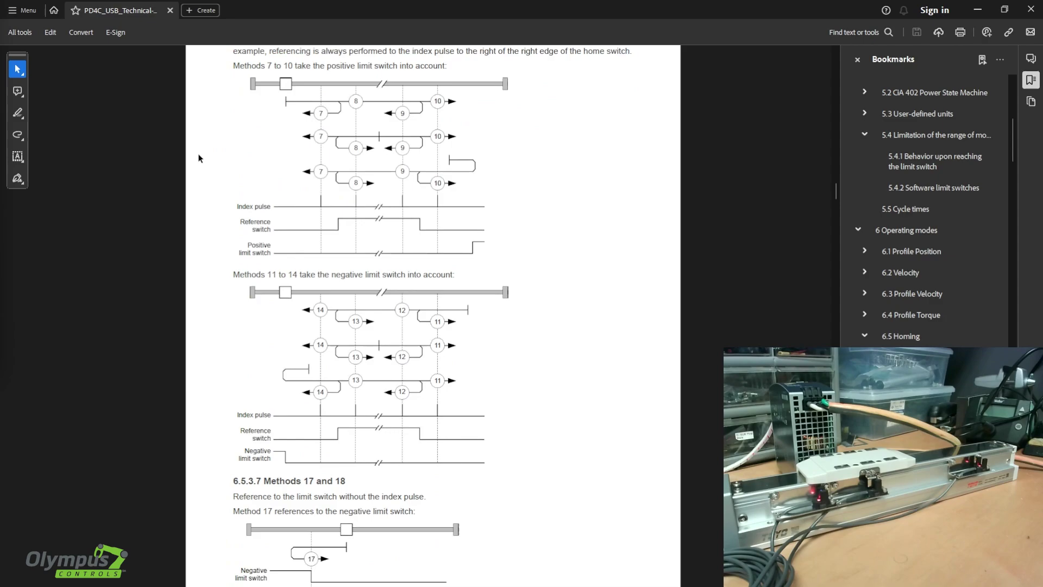
pyautogui.scroll(-9, 199, 157)
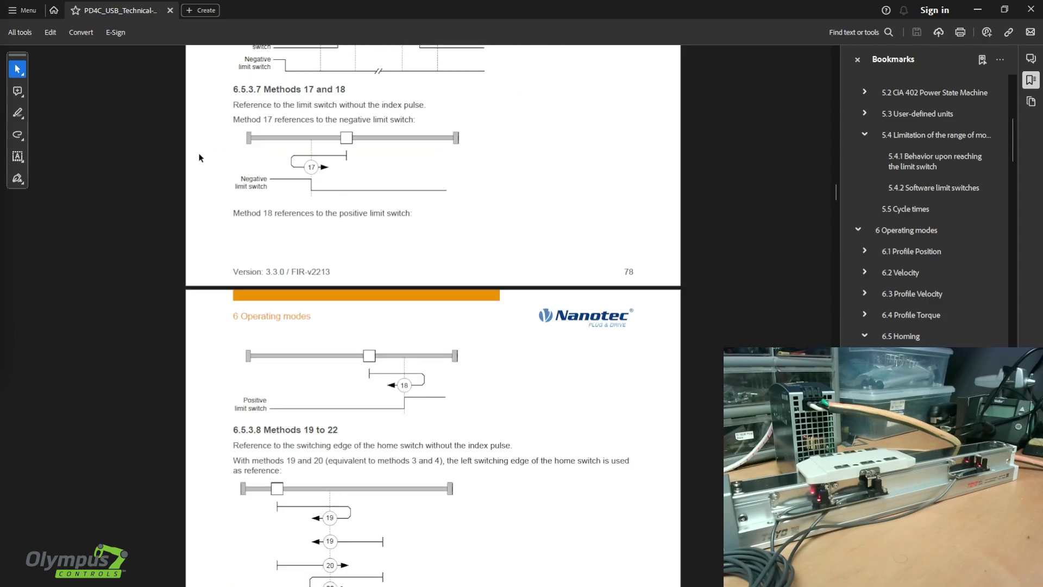
pyautogui.scroll(-6, 200, 159)
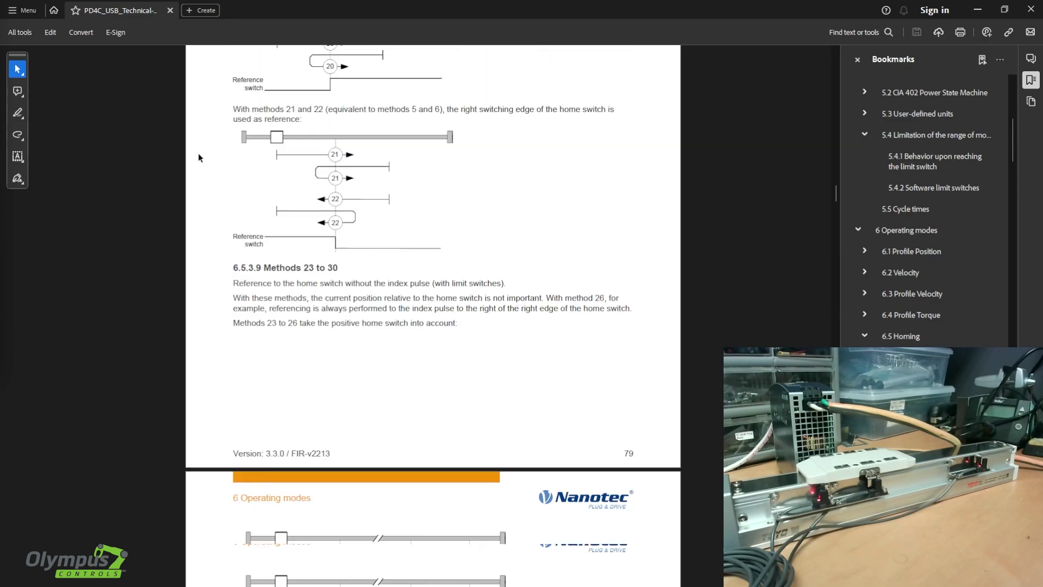
pyautogui.scroll(-8, 198, 158)
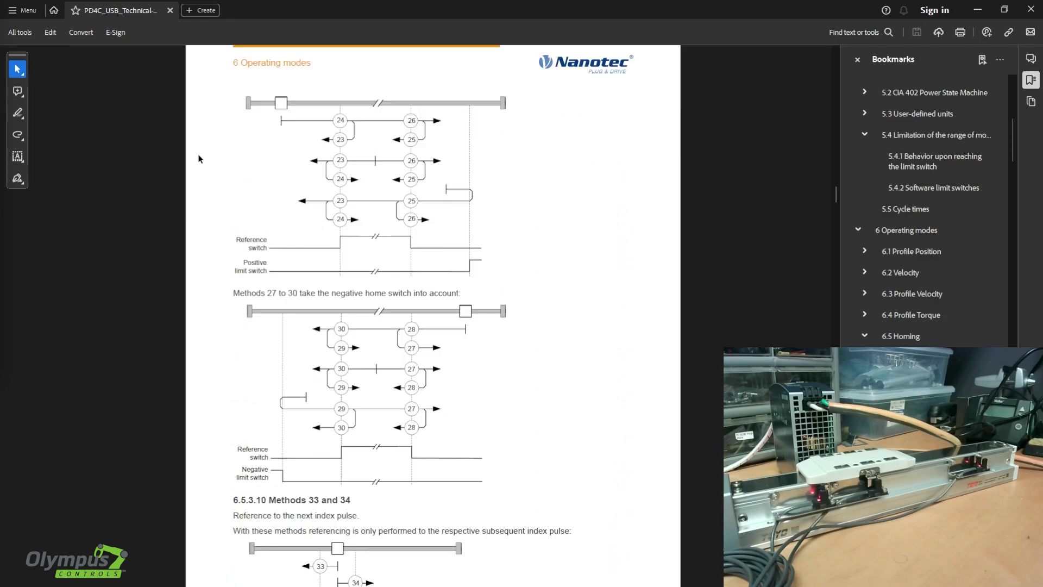
pyautogui.scroll(-1, 199, 158)
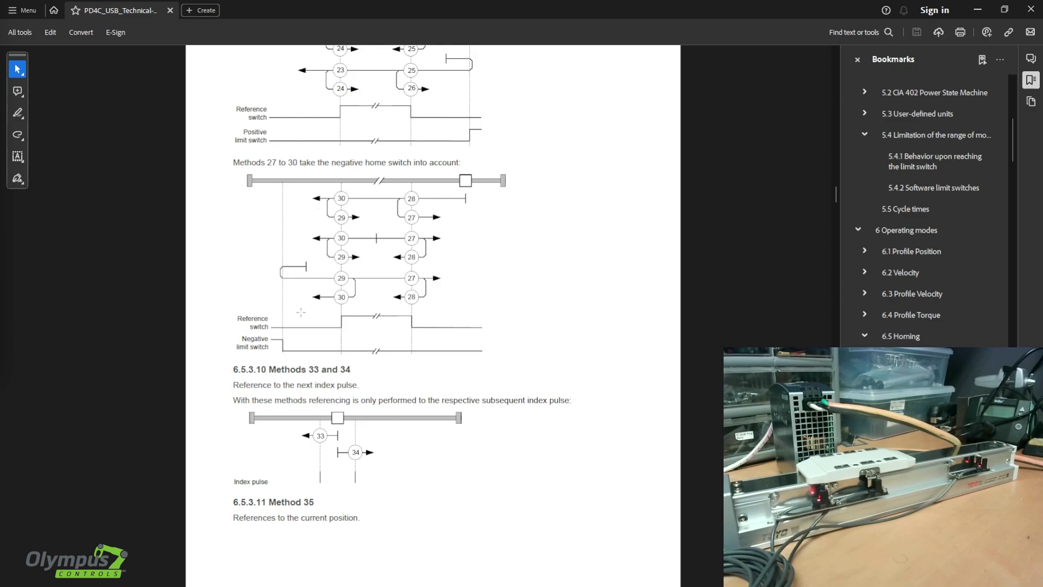
pyautogui.moveTo(239, 311); pyautogui.dragTo(270, 370)
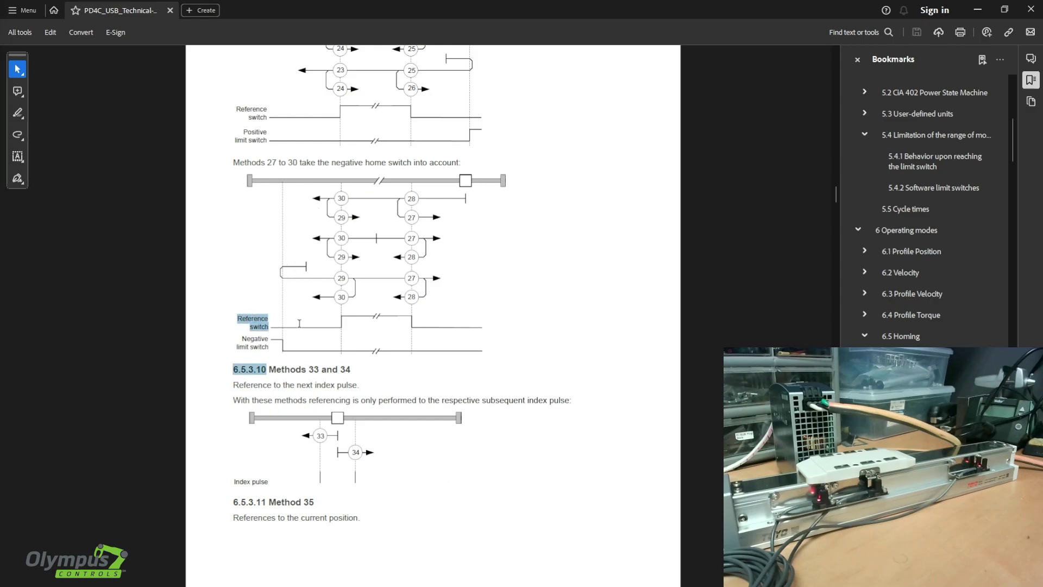
pyautogui.click(334, 325)
pyautogui.click(570, 341)
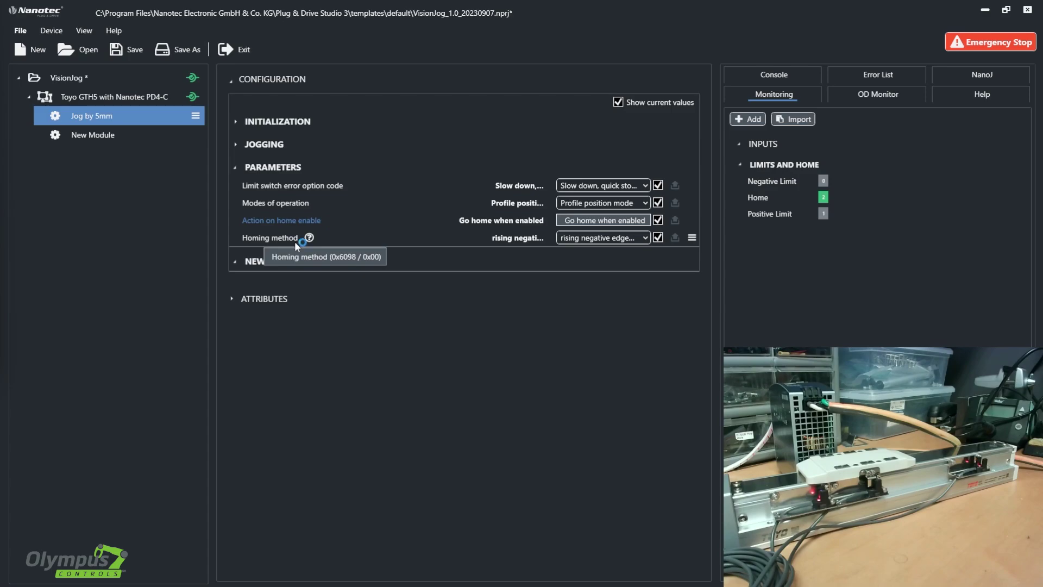
# In Plug & Drive Studio, examine the combo box items in the Homing method control's properties and close them
pyautogui.click(692, 238)
pyautogui.click(708, 287)
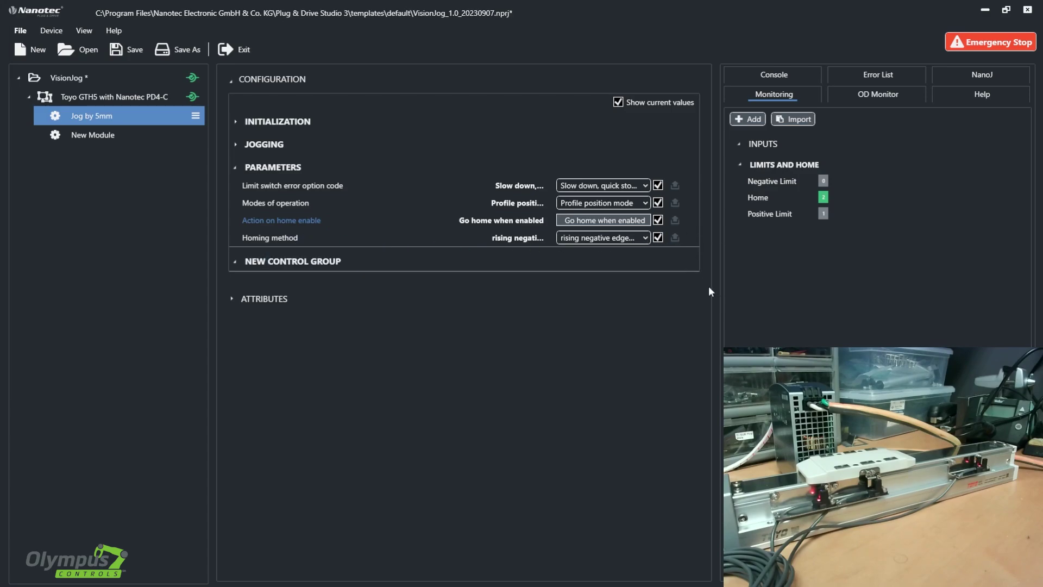
pyautogui.click(511, 353)
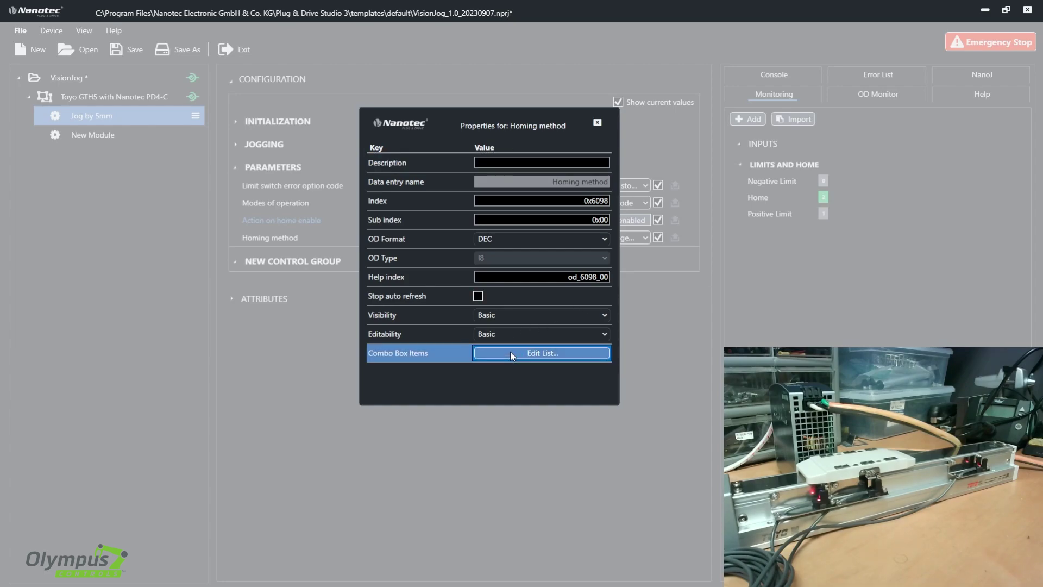
pyautogui.moveTo(574, 222); pyautogui.dragTo(559, 328)
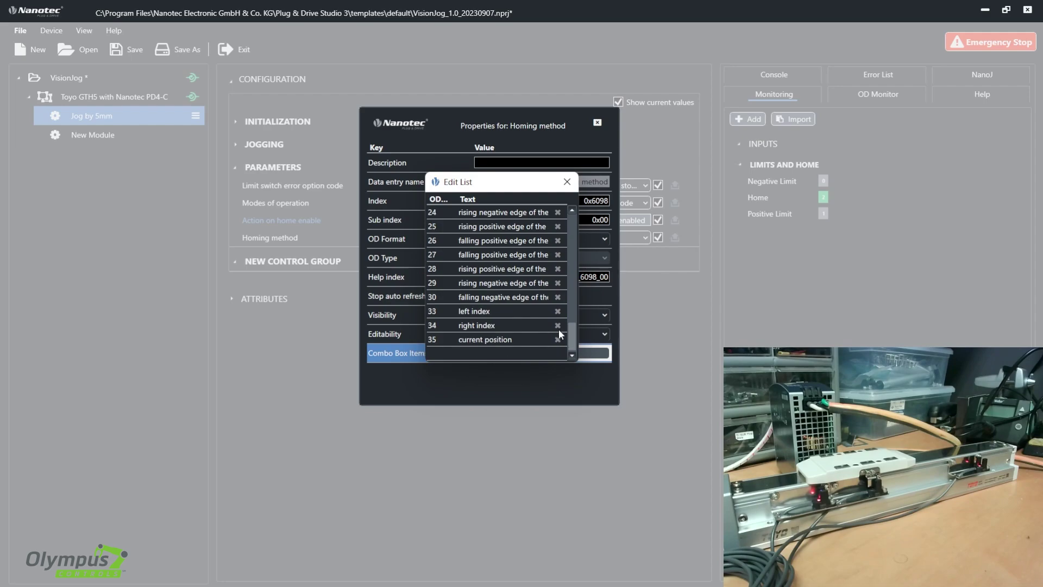
pyautogui.click(567, 182)
pyautogui.click(598, 123)
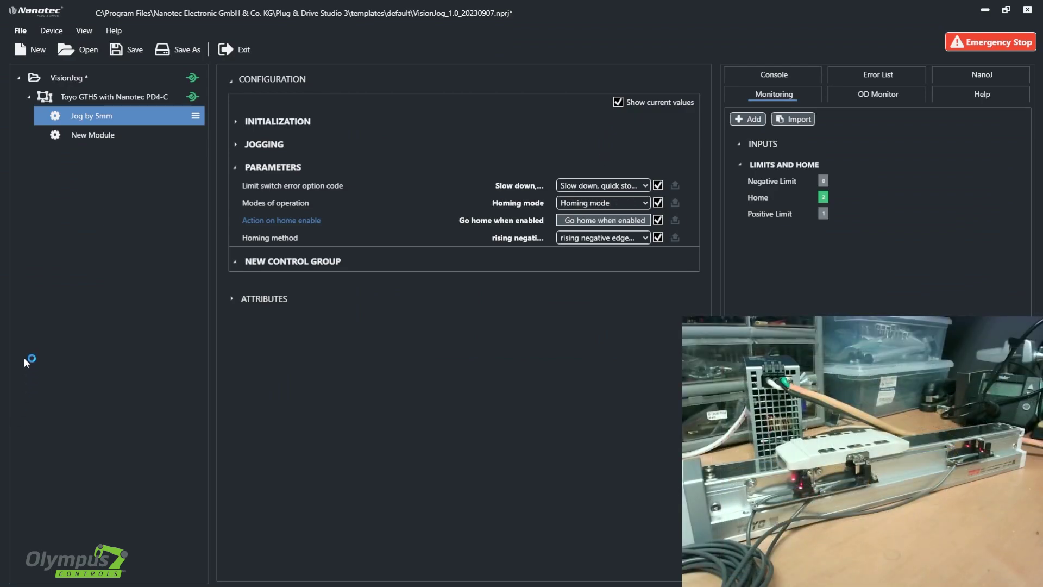
# In the Jogging motion test, set step 1's velocity to 300 and the pause of steps 1 and 2 to 10 ms
pyautogui.click(235, 145)
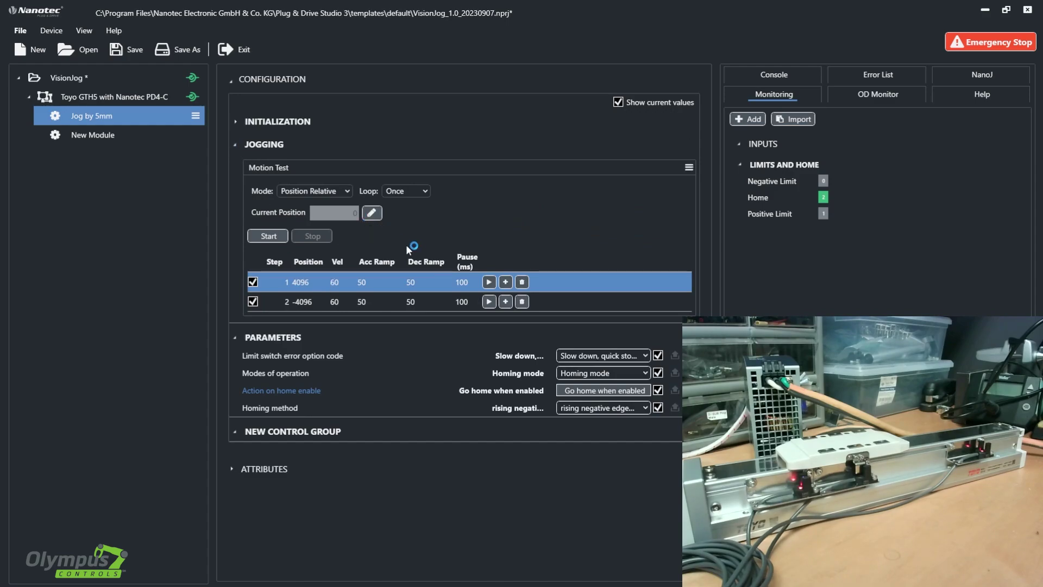
pyautogui.doubleClick(337, 282)
pyautogui.write('300')
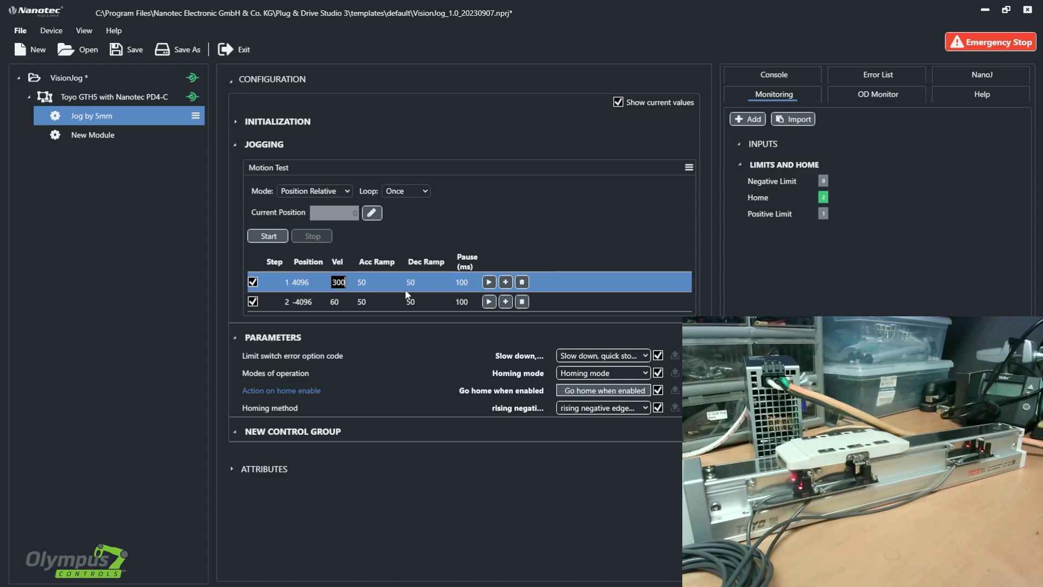
pyautogui.doubleClick(462, 282)
pyautogui.write('10')
pyautogui.doubleClick(464, 301)
pyautogui.write('10')
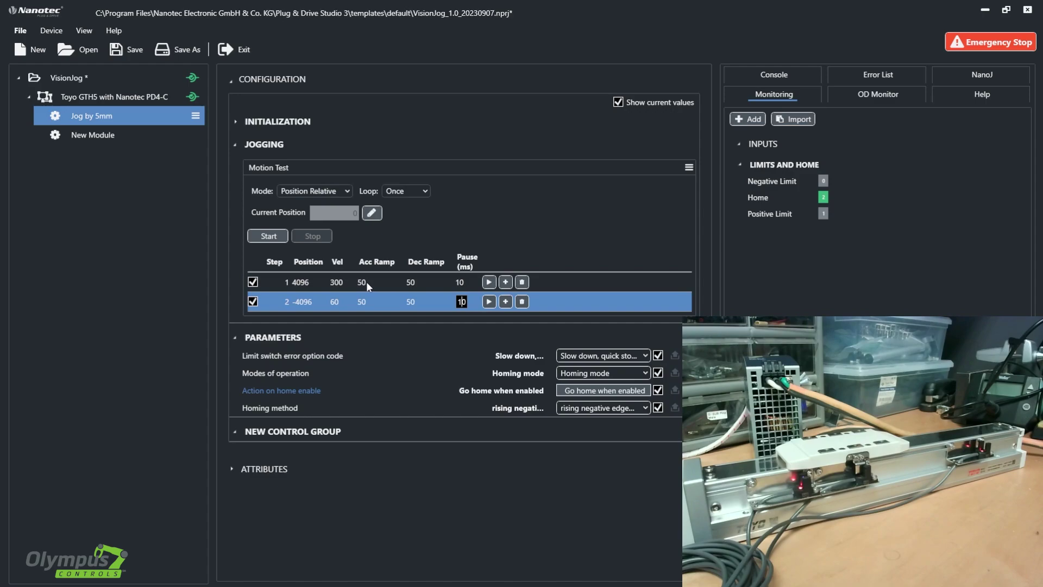
# Set the acceleration and deceleration ramps of motion test step 1 to 500
pyautogui.doubleClick(364, 282)
pyautogui.write('0')
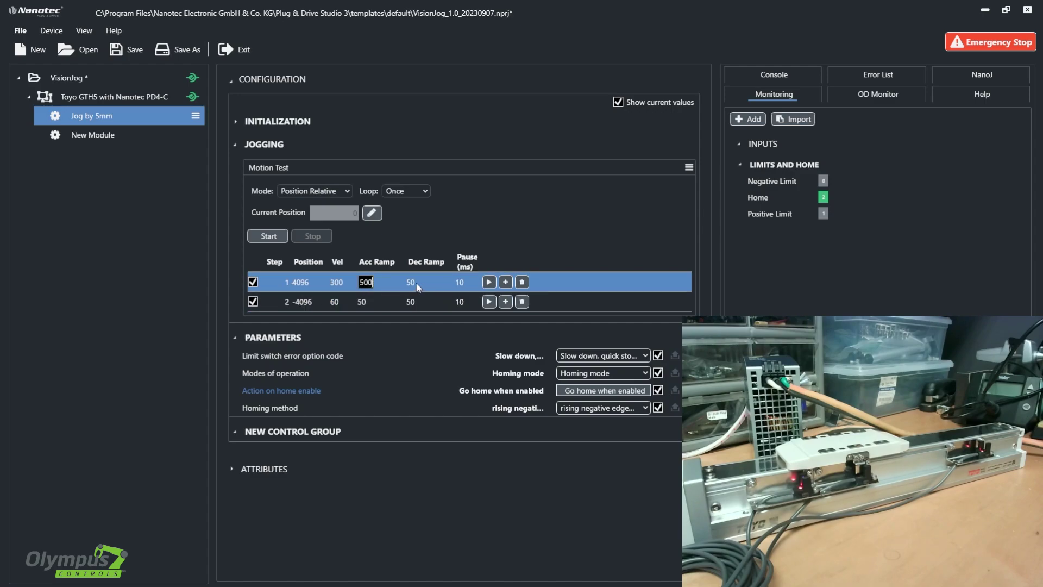
pyautogui.doubleClick(414, 282)
pyautogui.write('0')
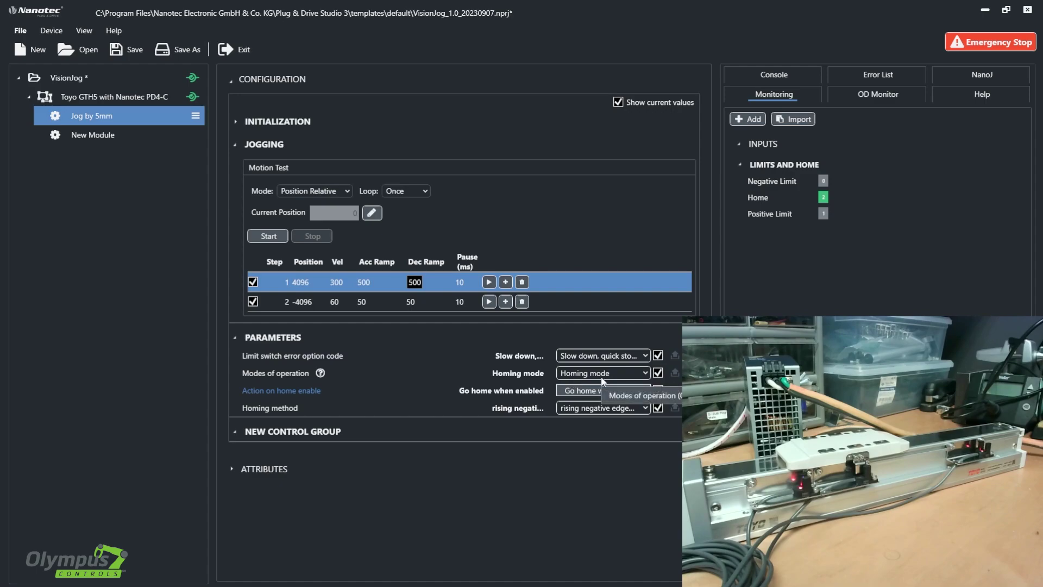
# Run motion test step 1 repeatedly to jog the carriage to the positive limit switch, and try to jog further at the limit
pyautogui.click(488, 283)
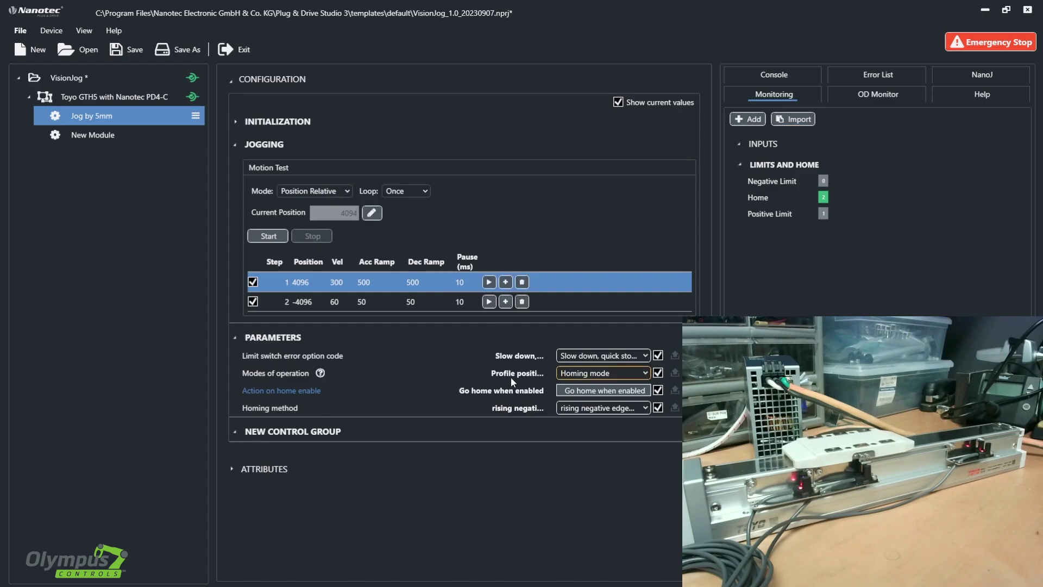
pyautogui.click(488, 282)
pyautogui.click(487, 282)
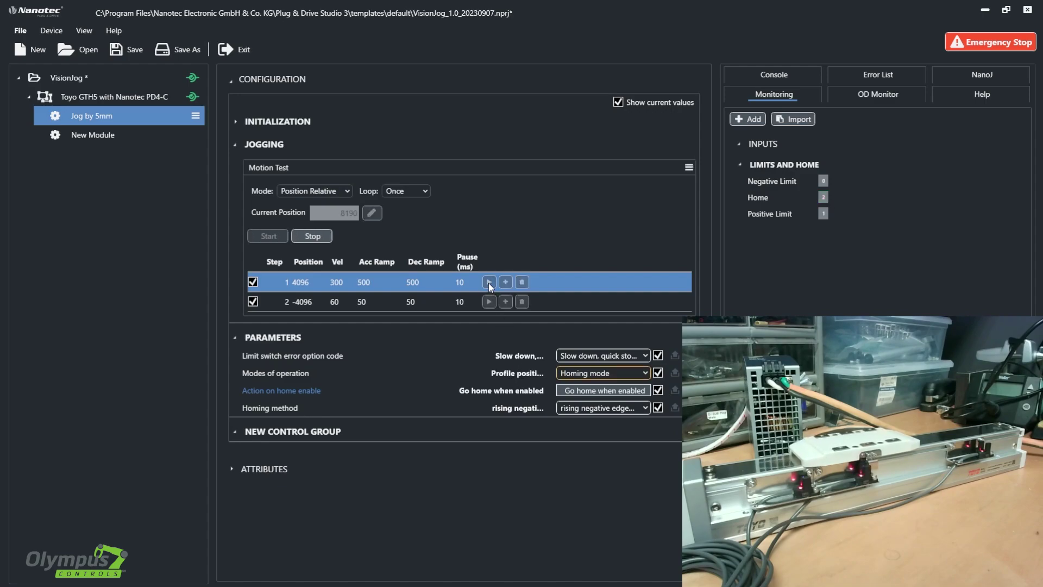
pyautogui.click(488, 283)
pyautogui.click(487, 282)
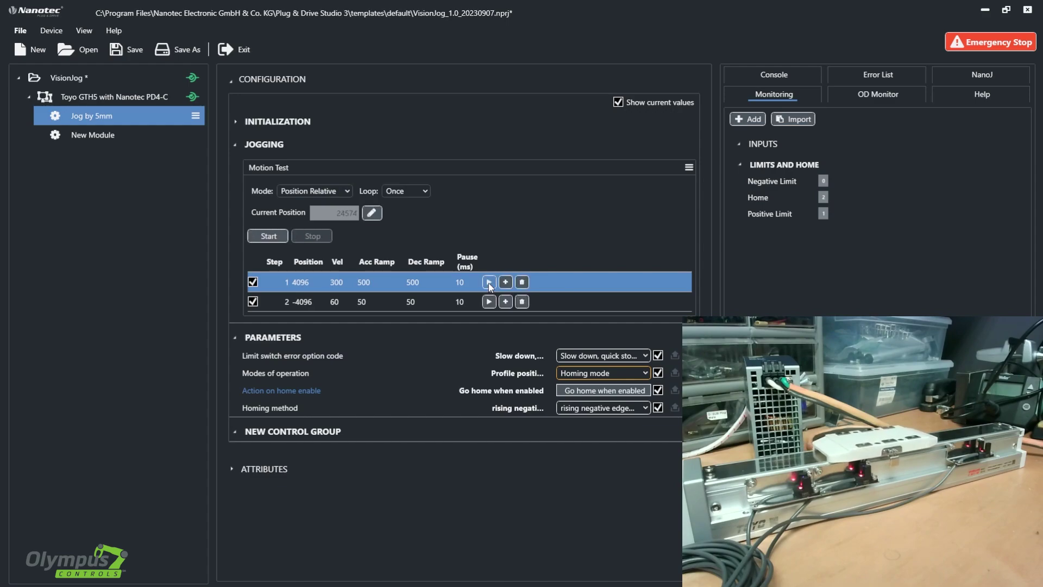
pyautogui.click(488, 283)
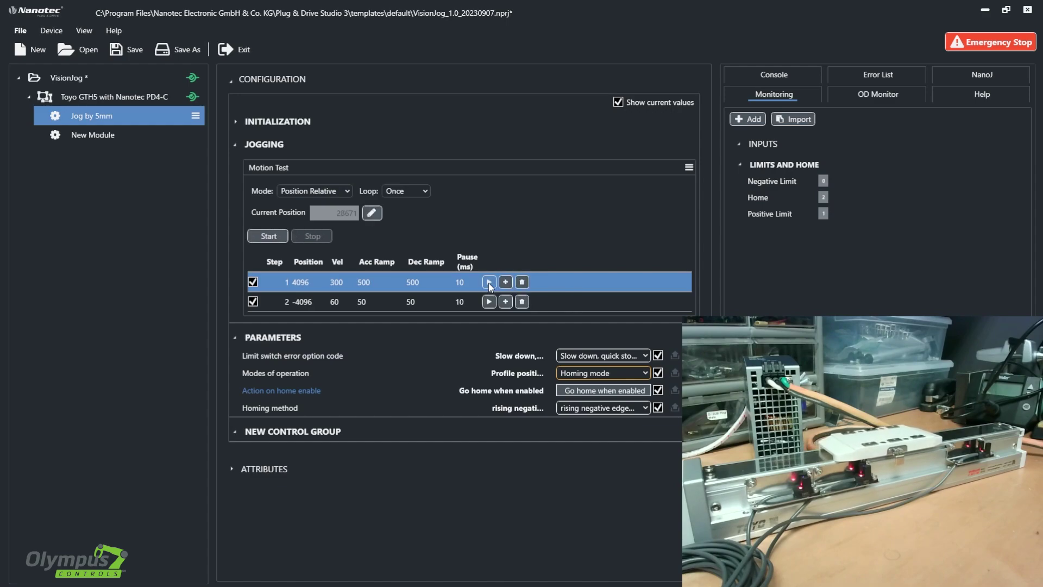
pyautogui.click(488, 282)
pyautogui.click(488, 283)
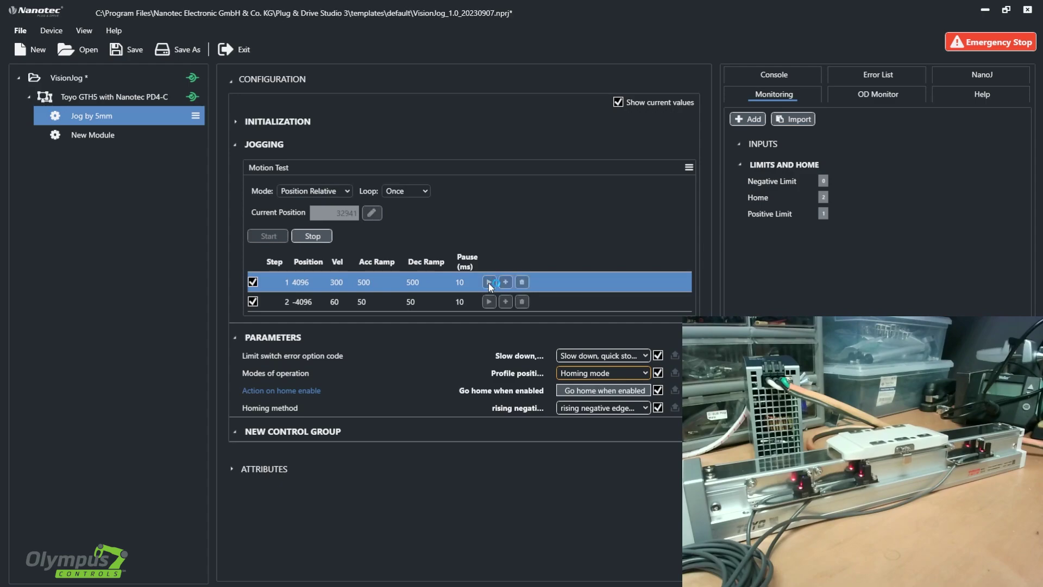
pyautogui.click(488, 283)
pyautogui.click(488, 283)
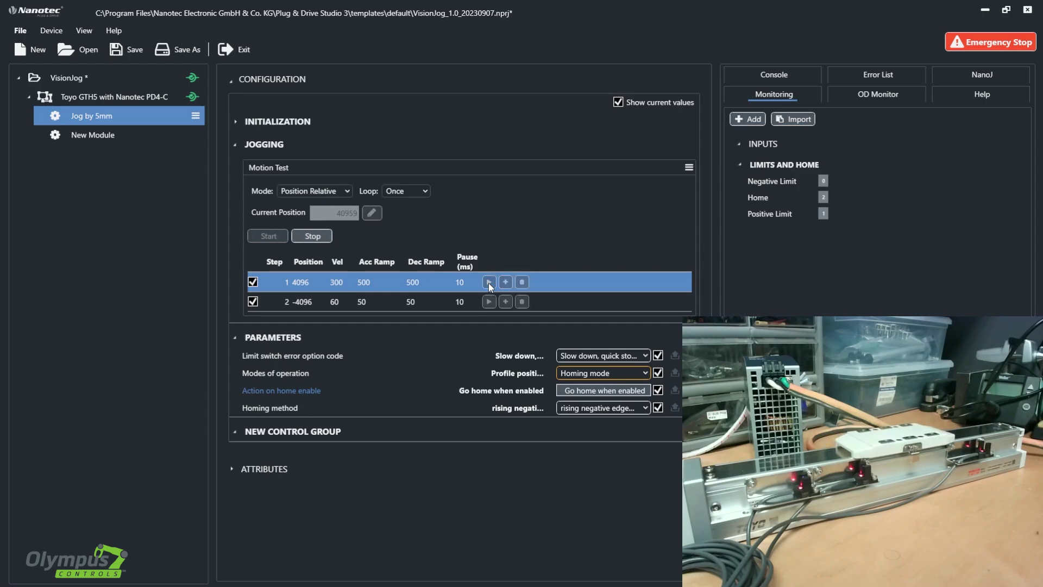
pyautogui.click(488, 283)
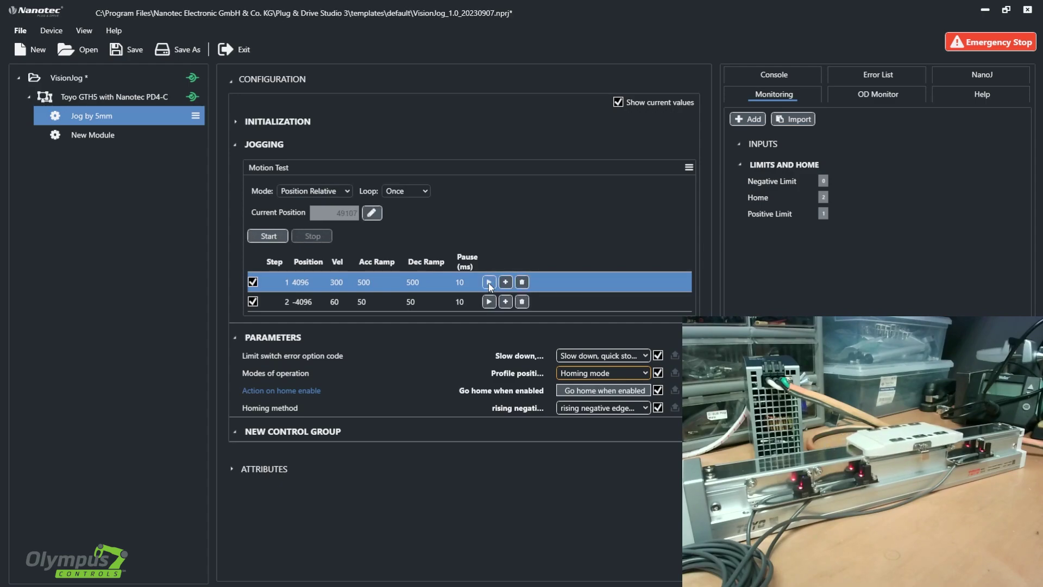
pyautogui.click(488, 283)
pyautogui.click(488, 282)
pyautogui.click(488, 282)
pyautogui.click(487, 282)
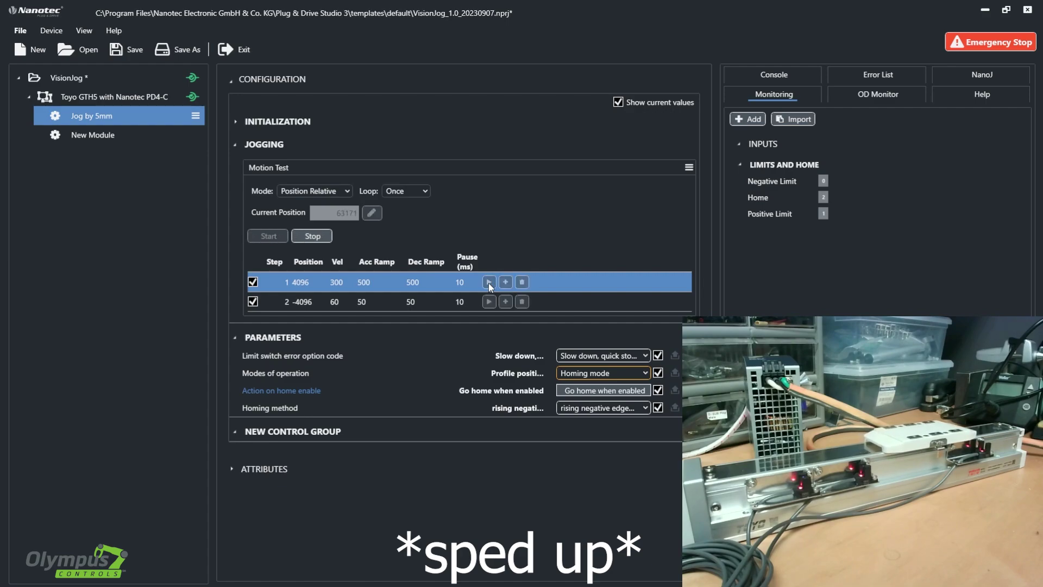
pyautogui.click(488, 282)
pyautogui.click(488, 282)
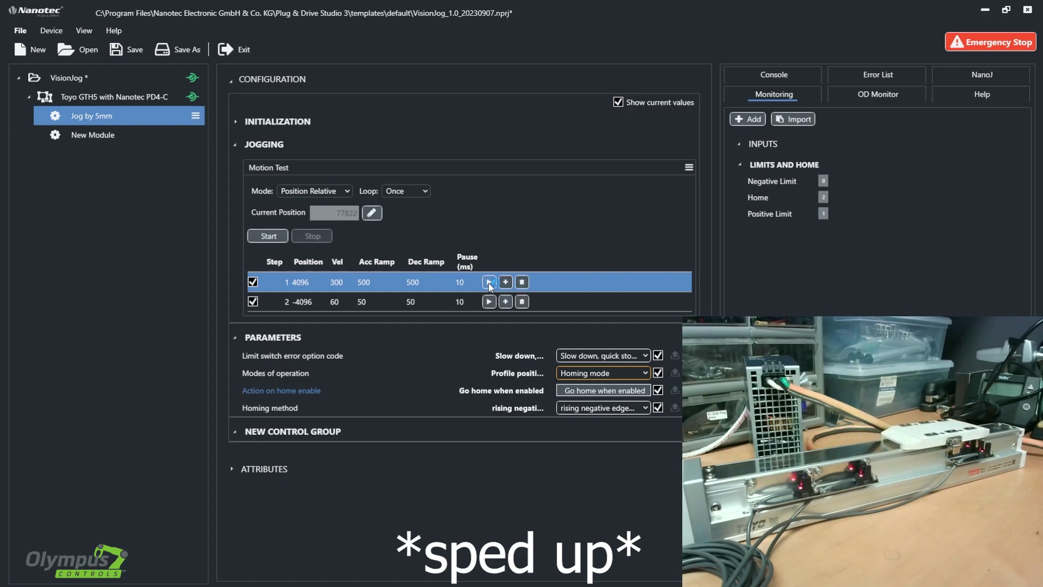
pyautogui.click(488, 283)
pyautogui.click(488, 282)
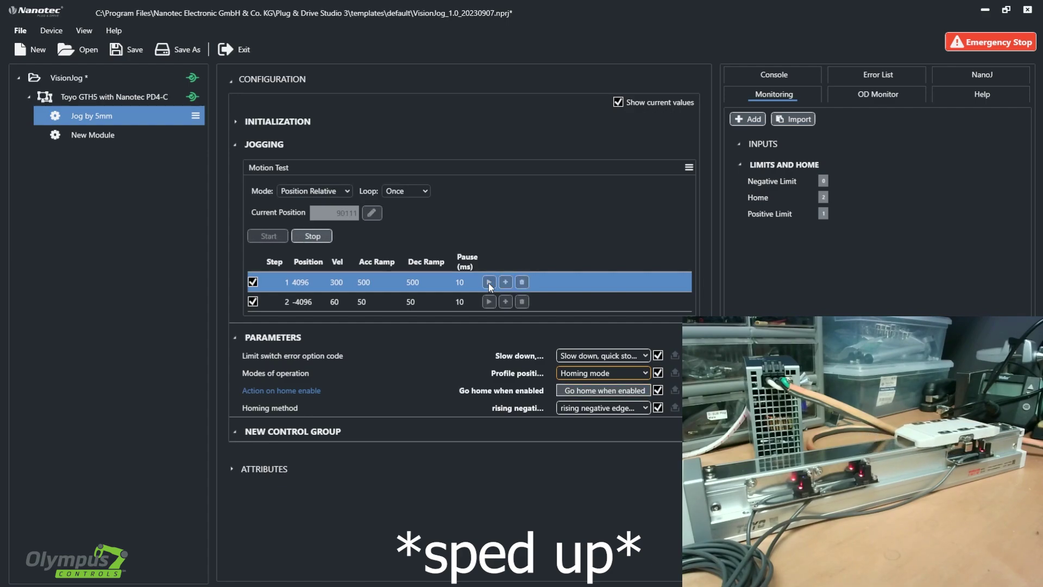
pyautogui.click(488, 282)
pyautogui.click(488, 282)
pyautogui.click(488, 282)
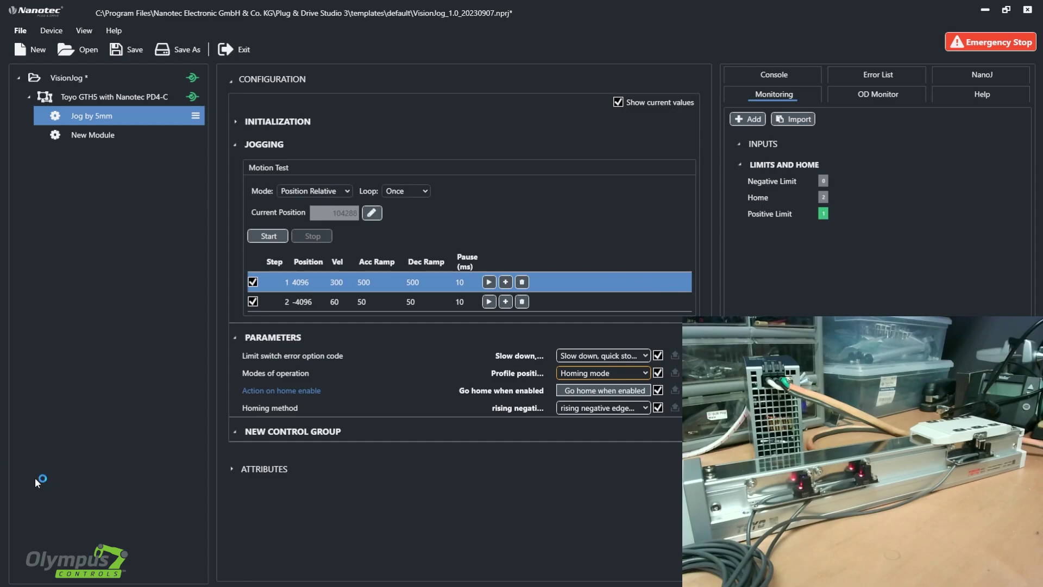
pyautogui.click(489, 282)
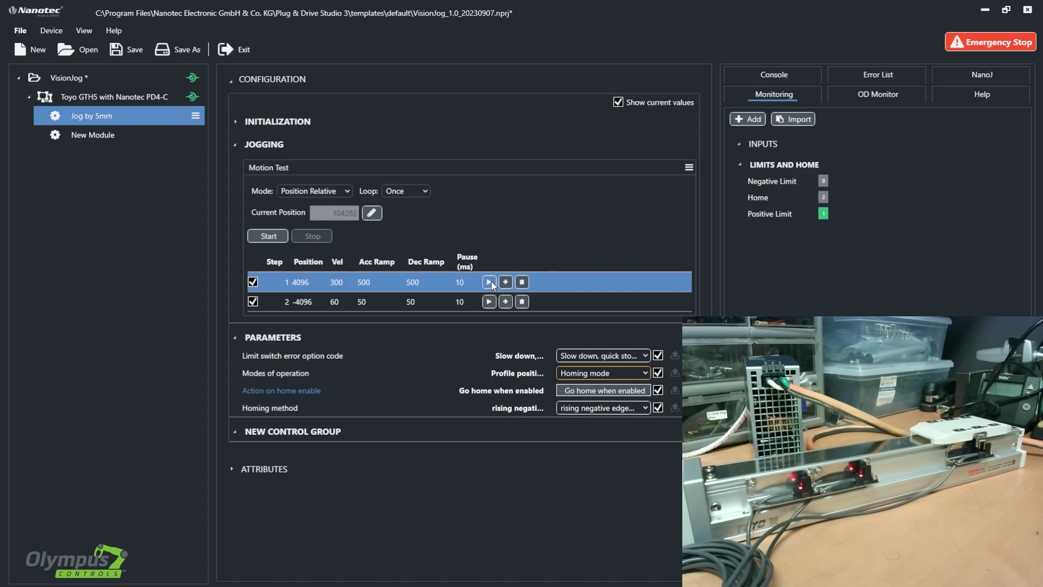
pyautogui.click(489, 282)
# Run motion test step 2 to back the carriage off the positive limit, and write Homing mode to the drive's Modes of operation
pyautogui.click(490, 302)
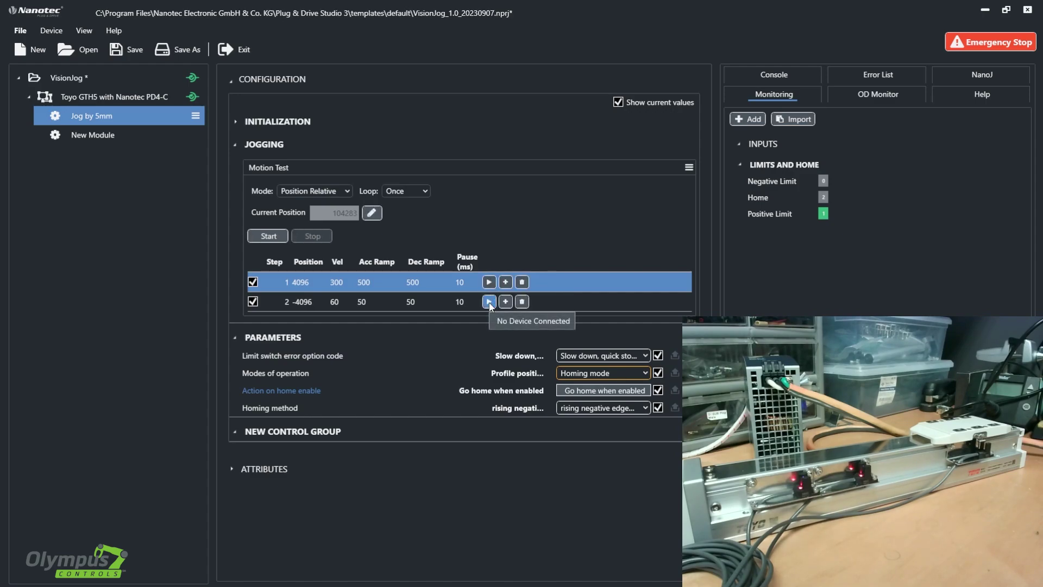
pyautogui.click(489, 302)
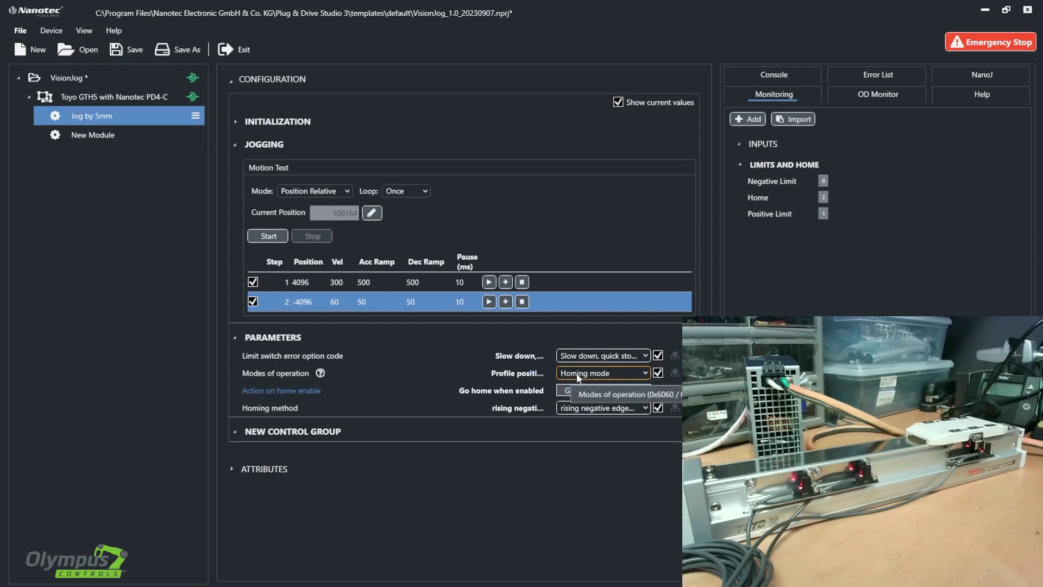
pyautogui.click(676, 373)
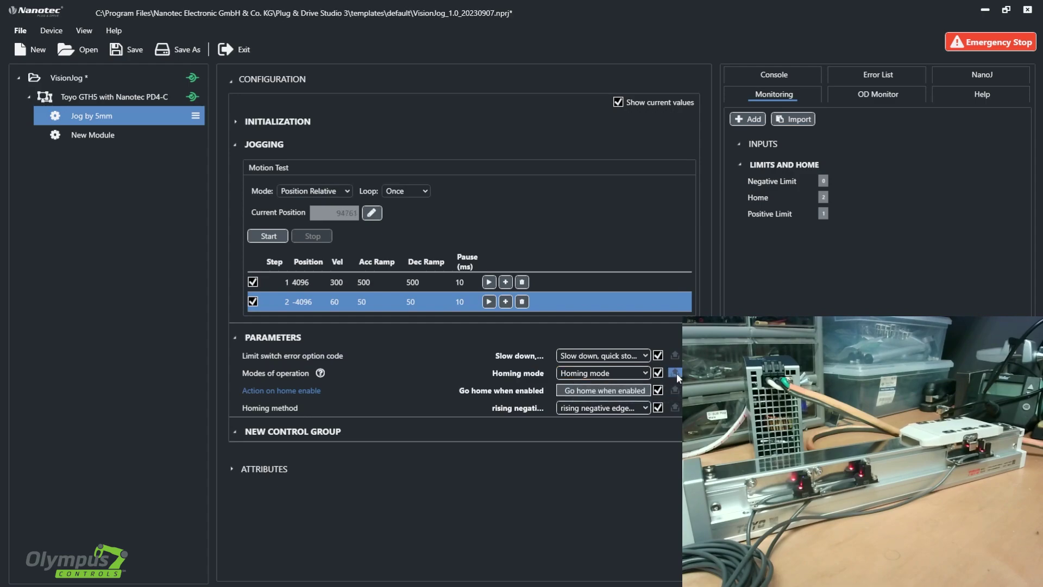